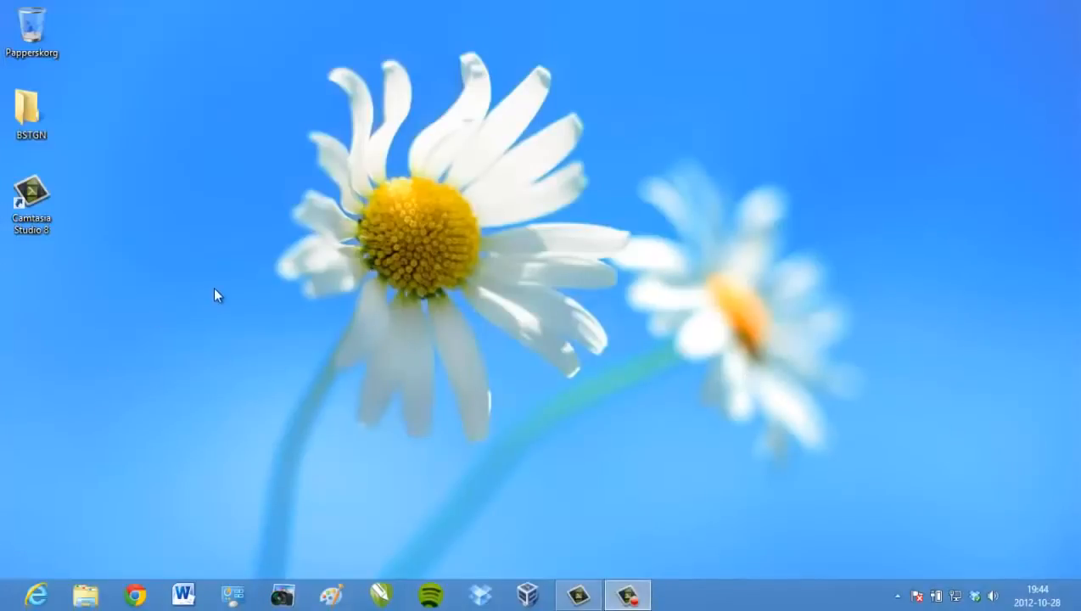
Leave the Windows 8 Start screen for the desktop and launch Google Chrome from the taskbar
key(super)
scroll(556, 271, down, 5)
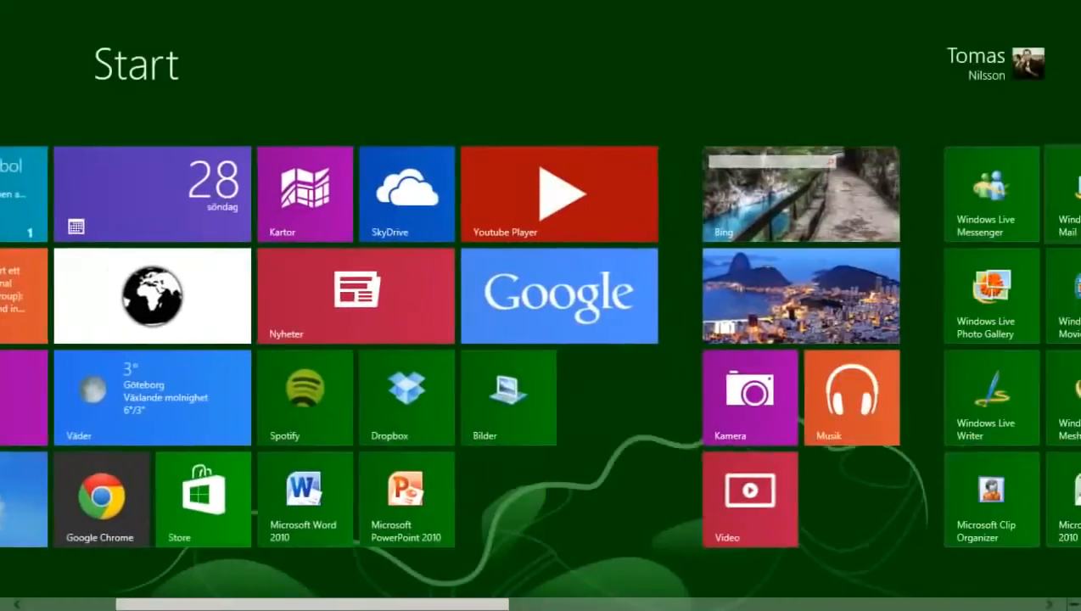
click(558, 279)
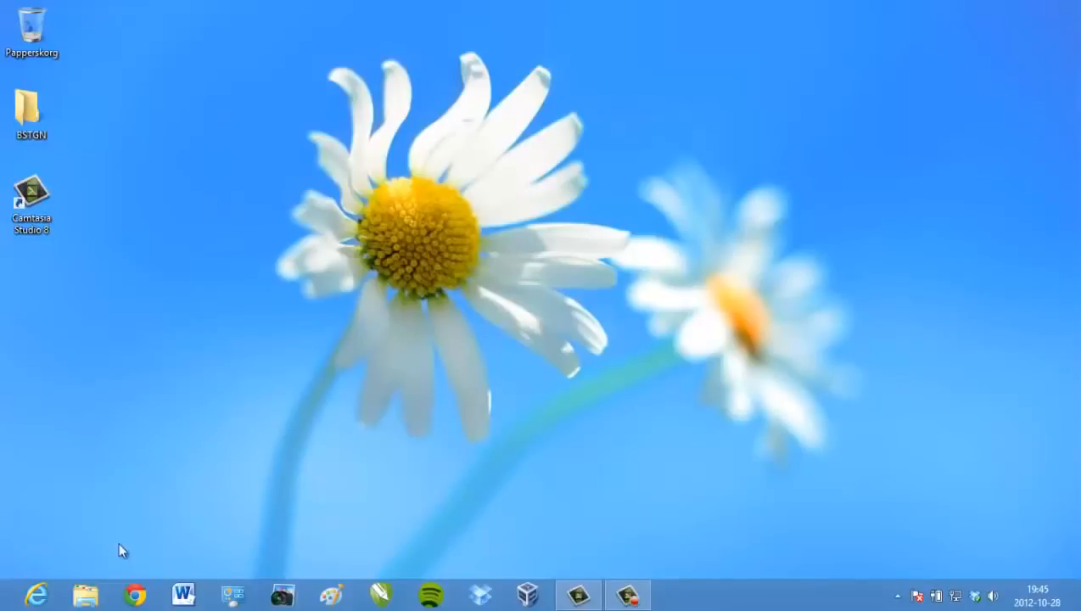
click(142, 596)
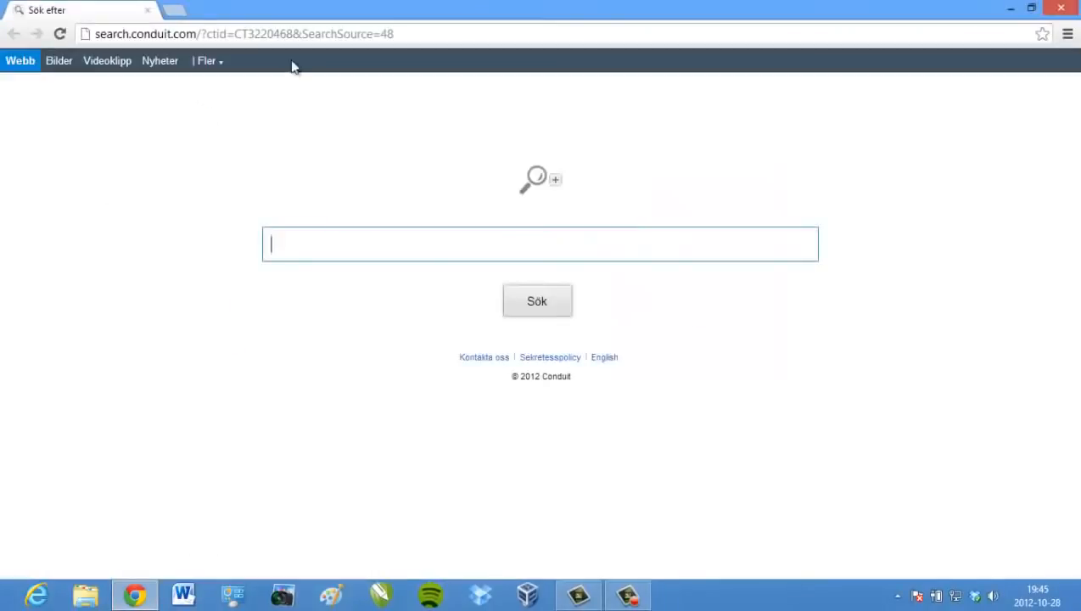
Replace the search tab and download the VirtualBox 4.2.4 installer for Windows hosts from its bookmark
click(178, 11)
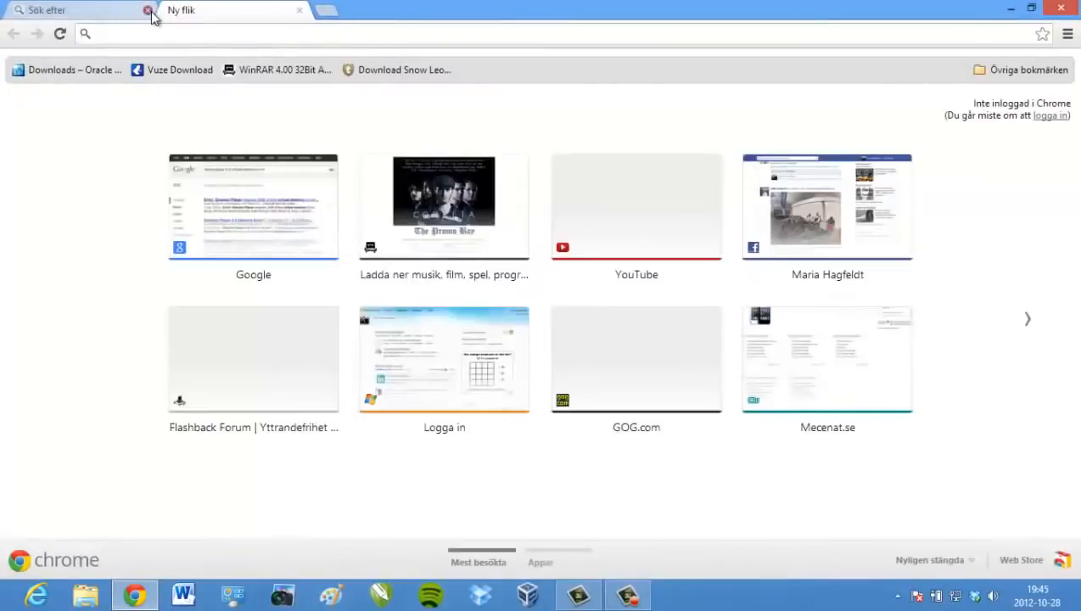
click(148, 10)
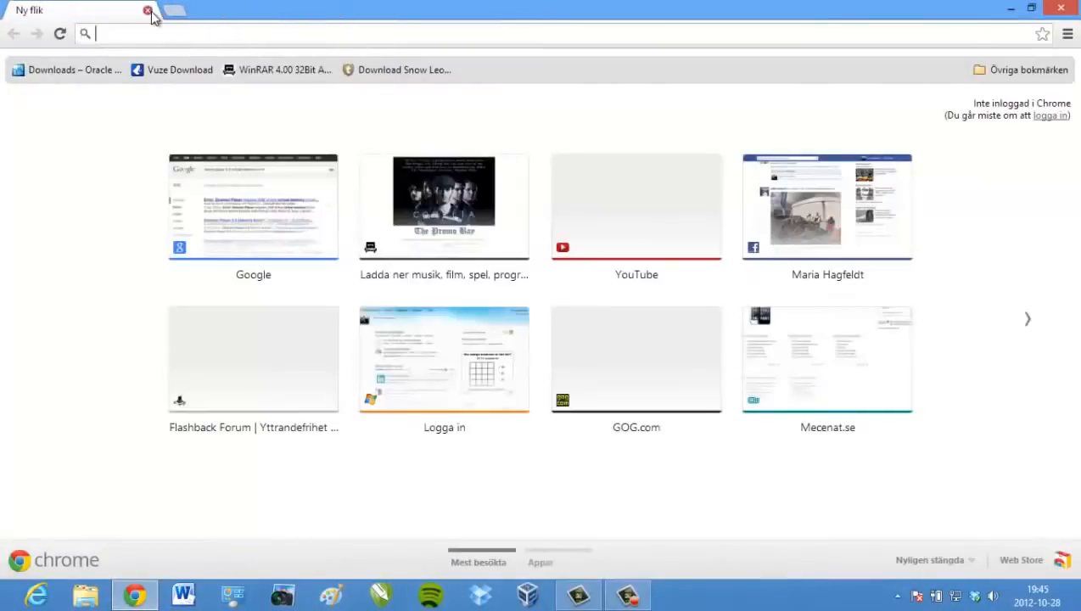
click(88, 73)
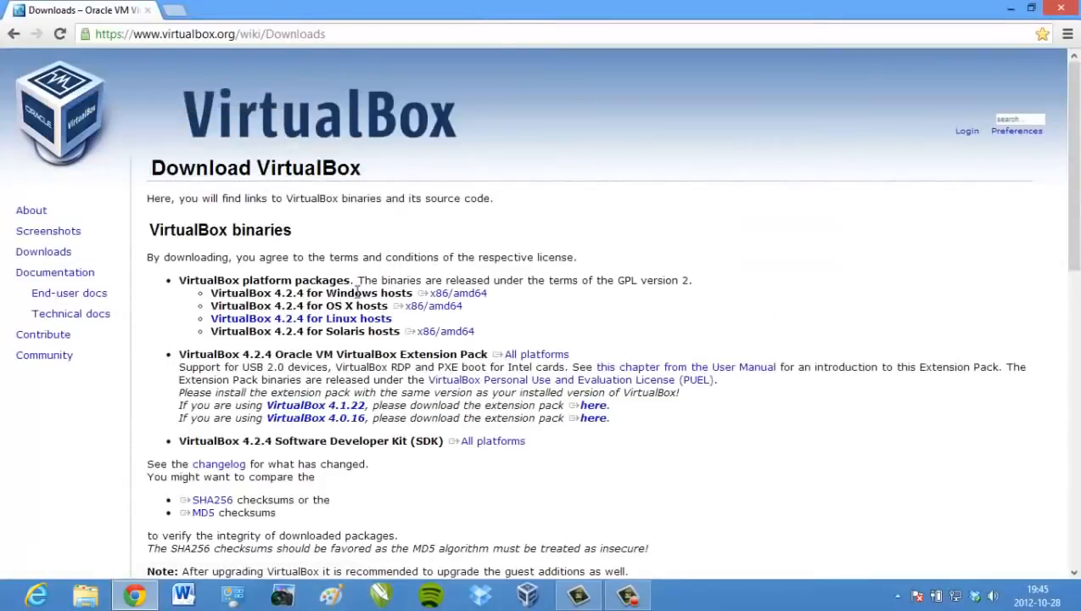
click(450, 293)
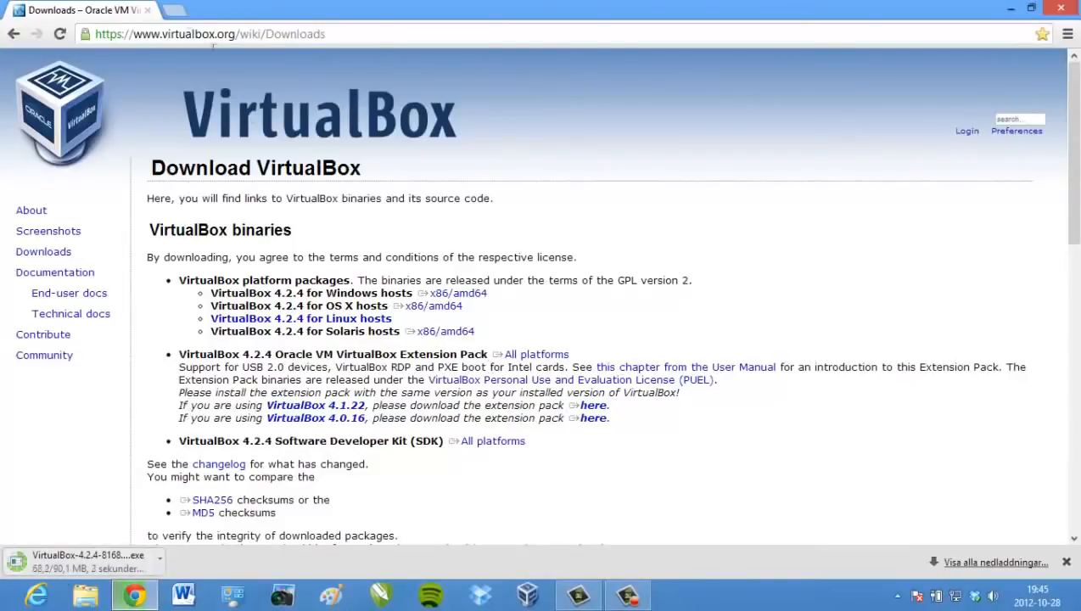
Download the free Vuze installer from its bookmarked page, leaving a new tab open
click(176, 12)
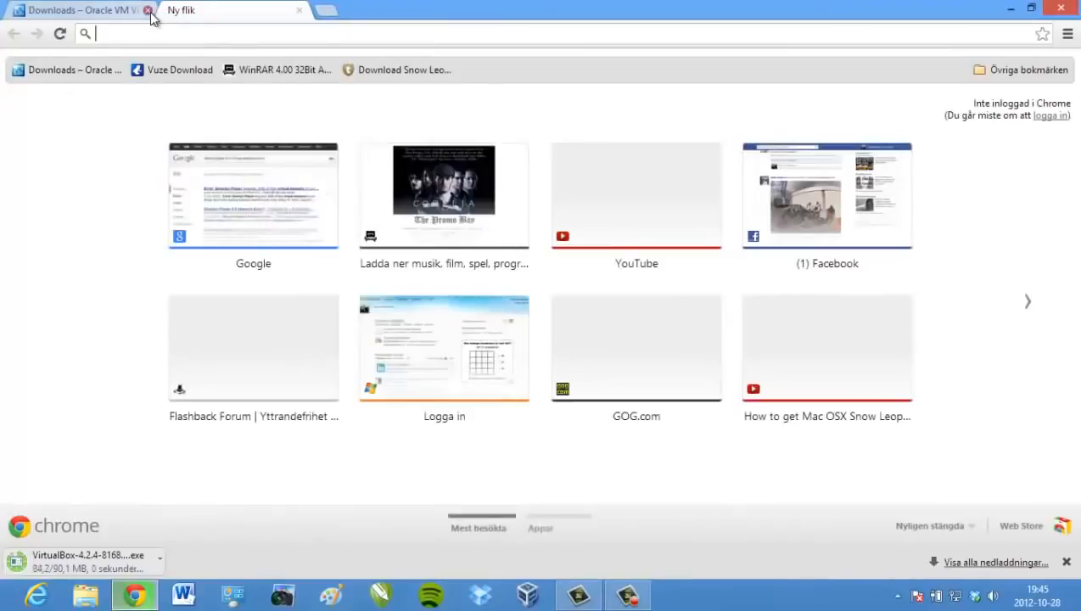
click(148, 11)
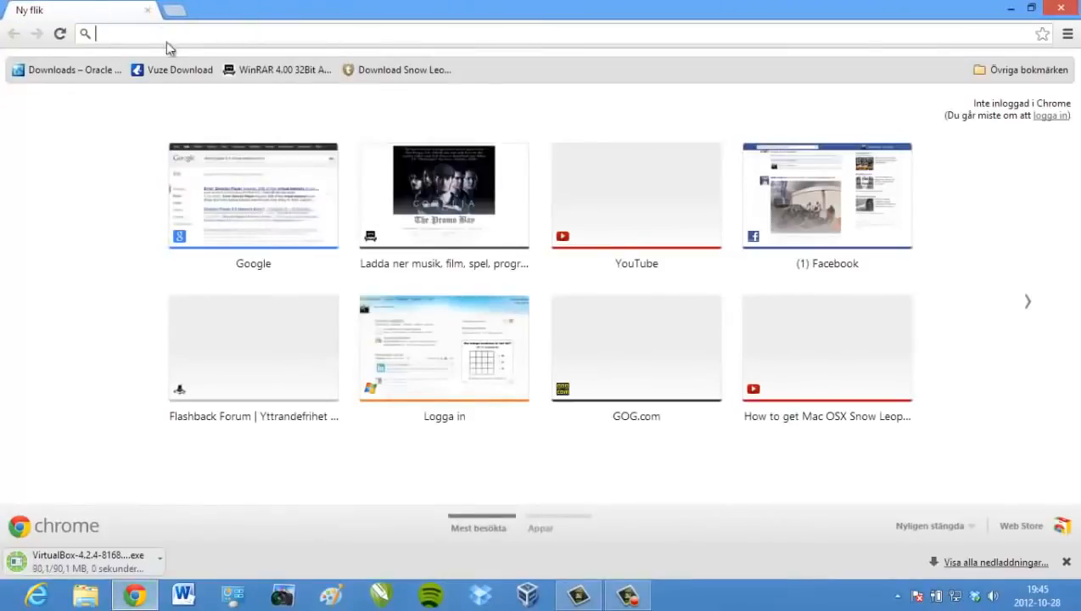
click(174, 73)
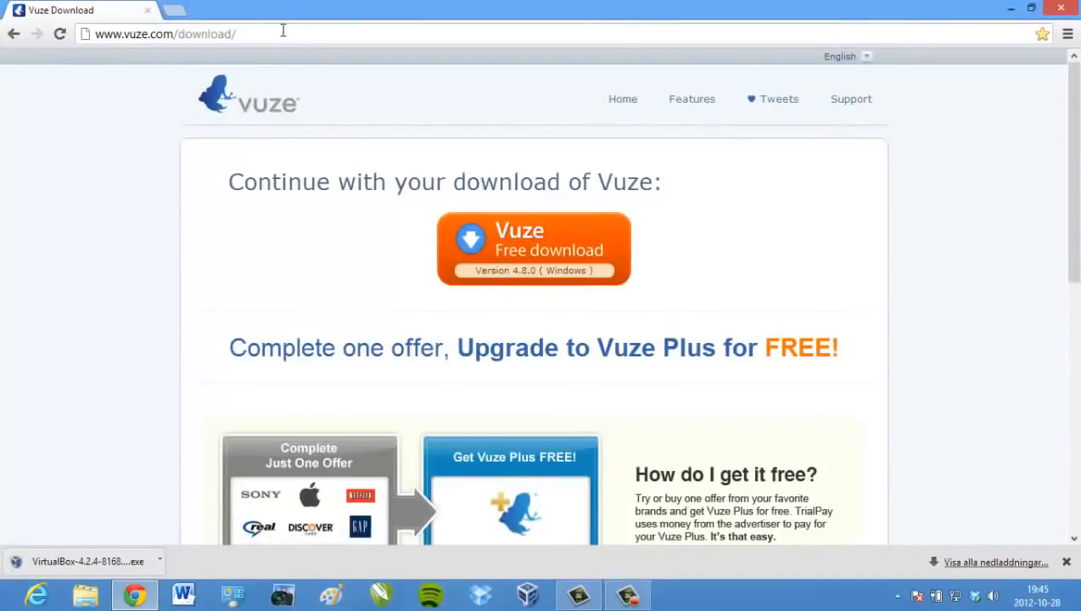
click(553, 250)
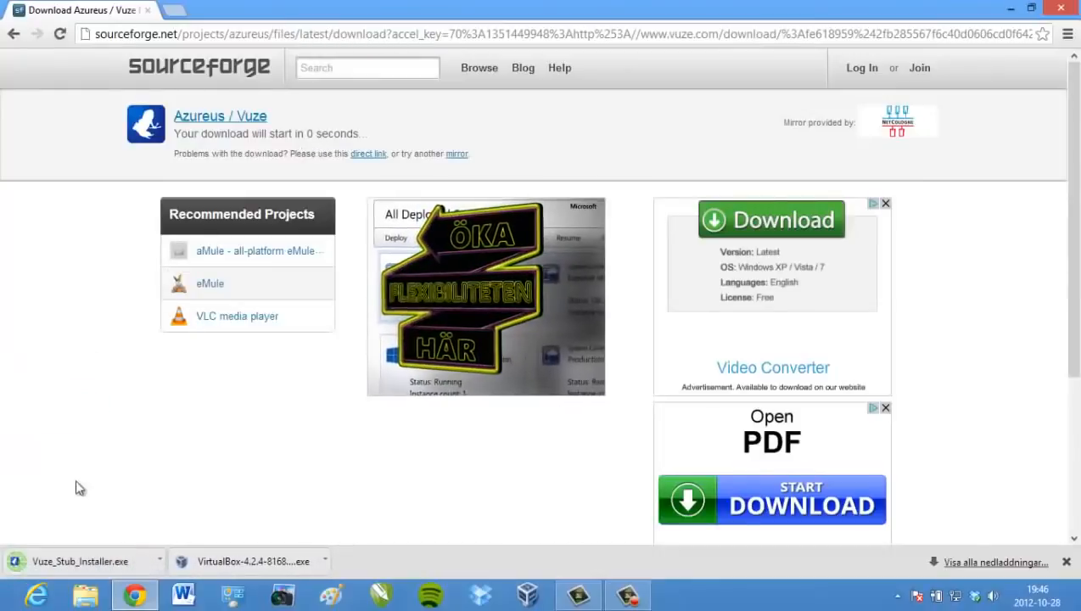
click(176, 12)
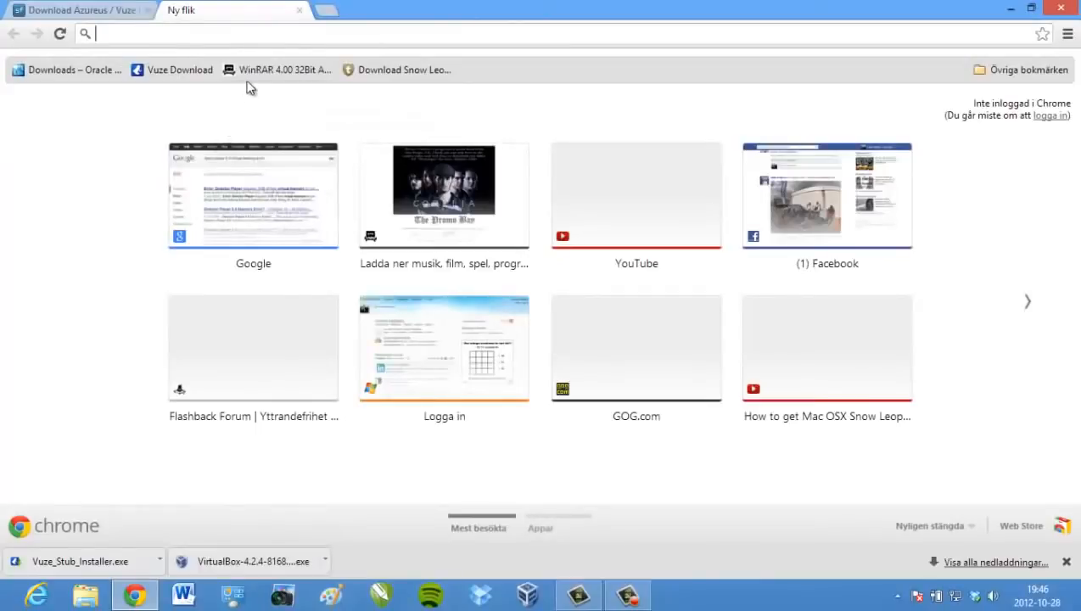
Add the WinRAR 4.00 32Bit and 64Bit torrent to Vuze through its magnet link
click(897, 595)
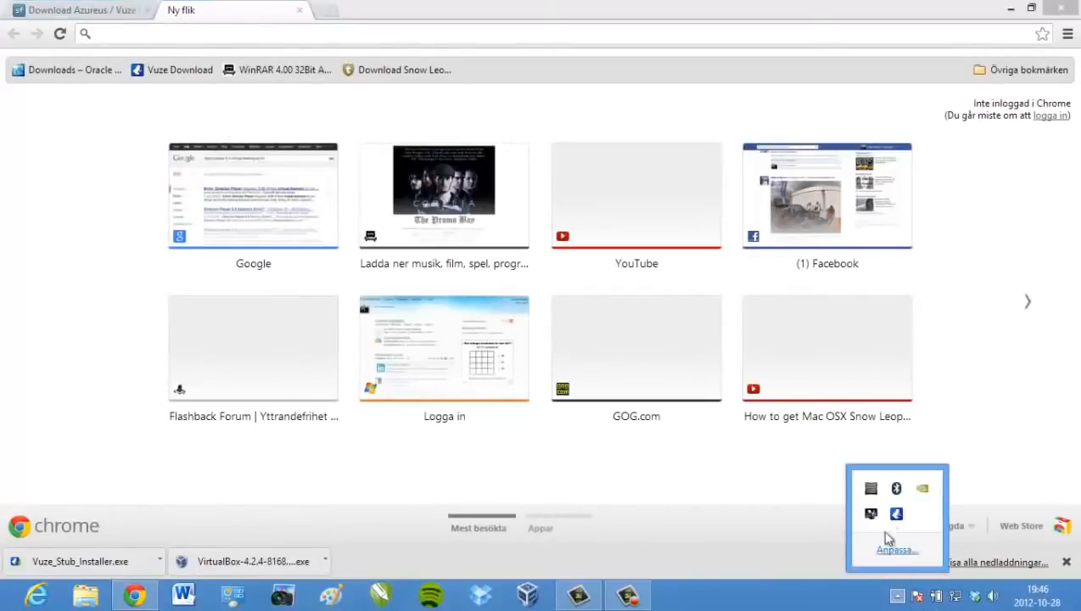
click(896, 513)
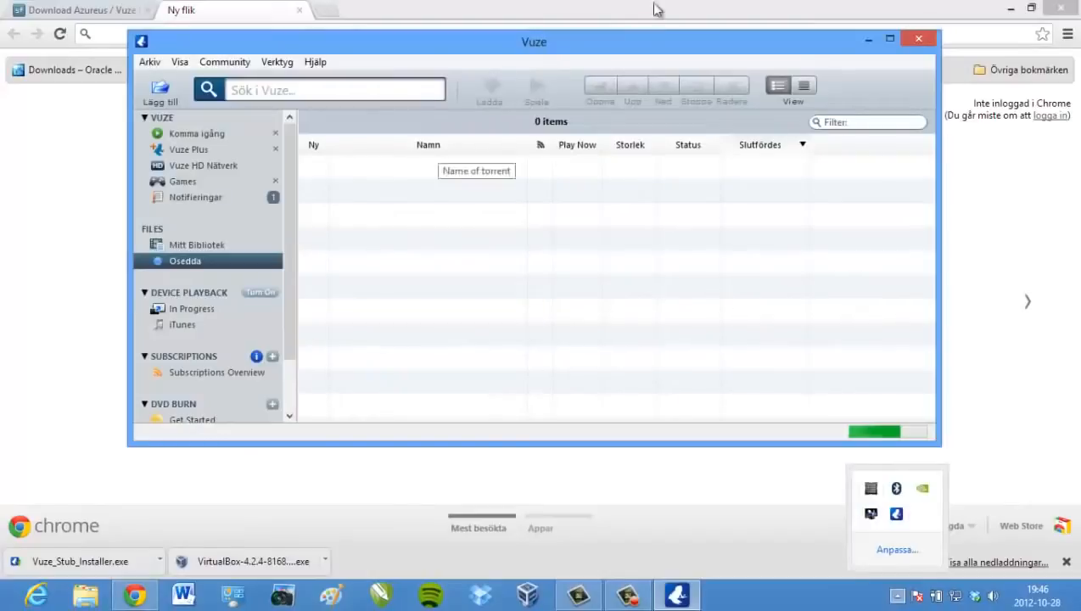
click(868, 38)
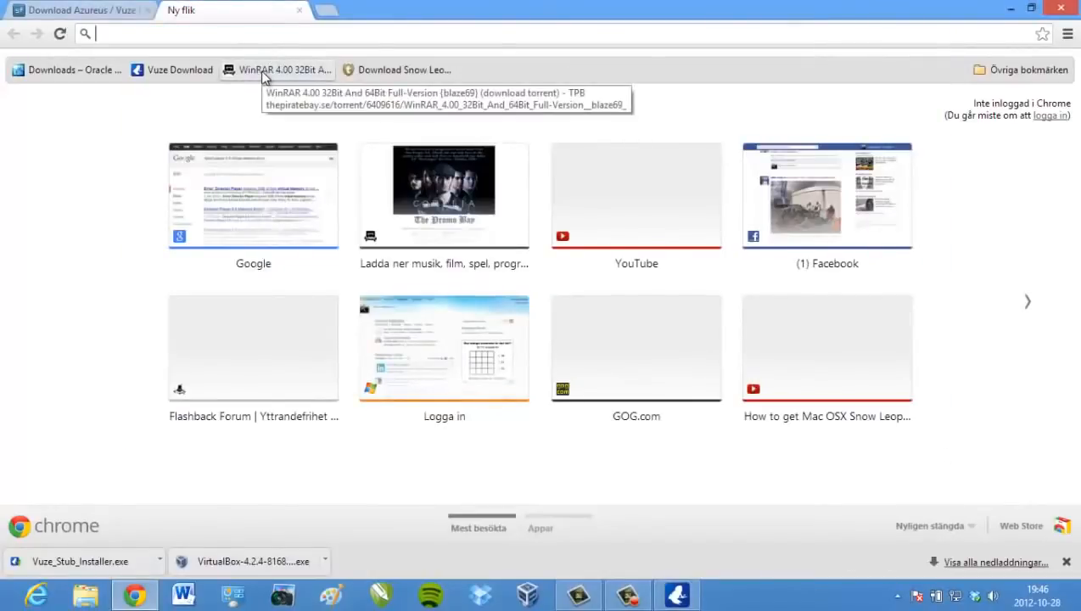
click(262, 77)
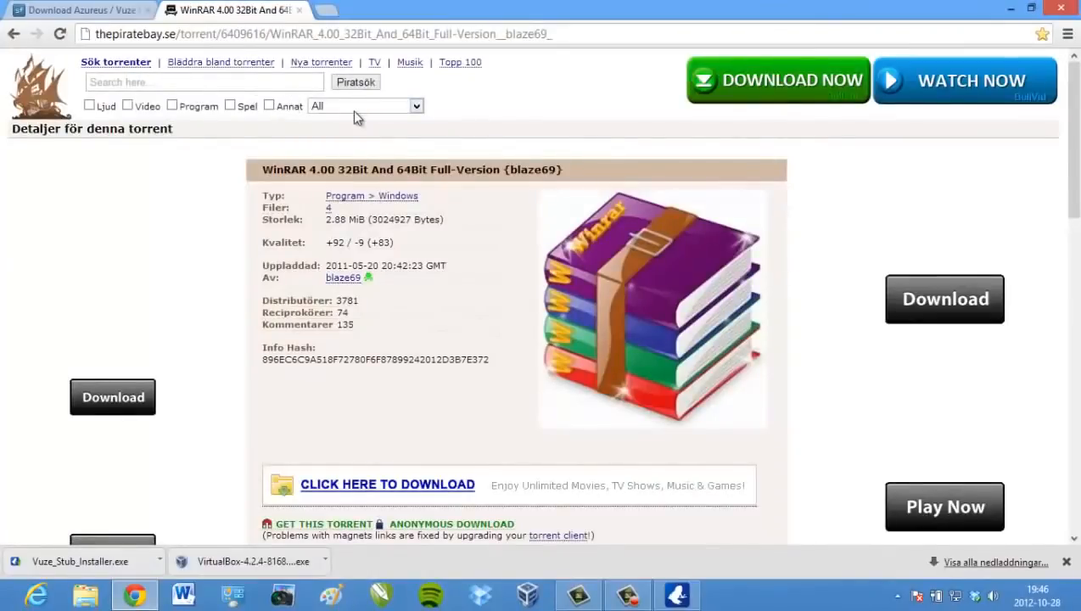
scroll(354, 111, down, 1)
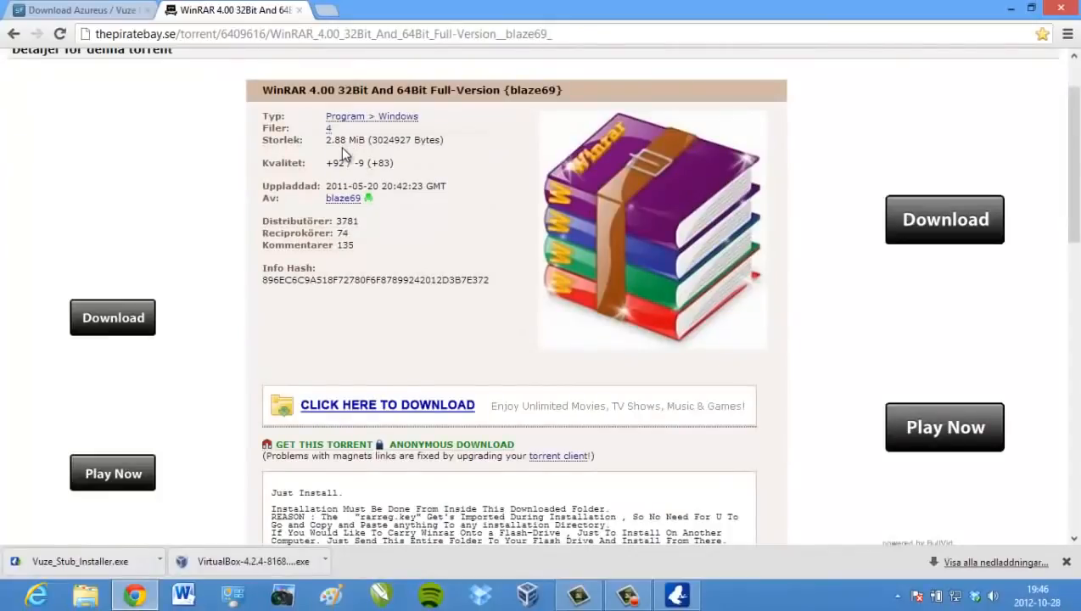
click(322, 444)
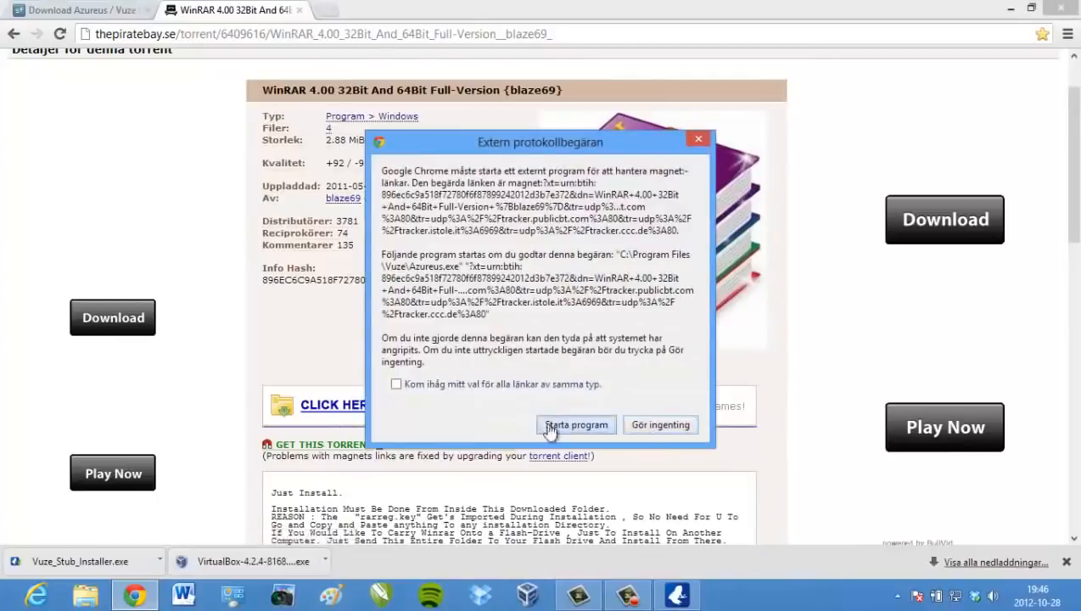
click(550, 426)
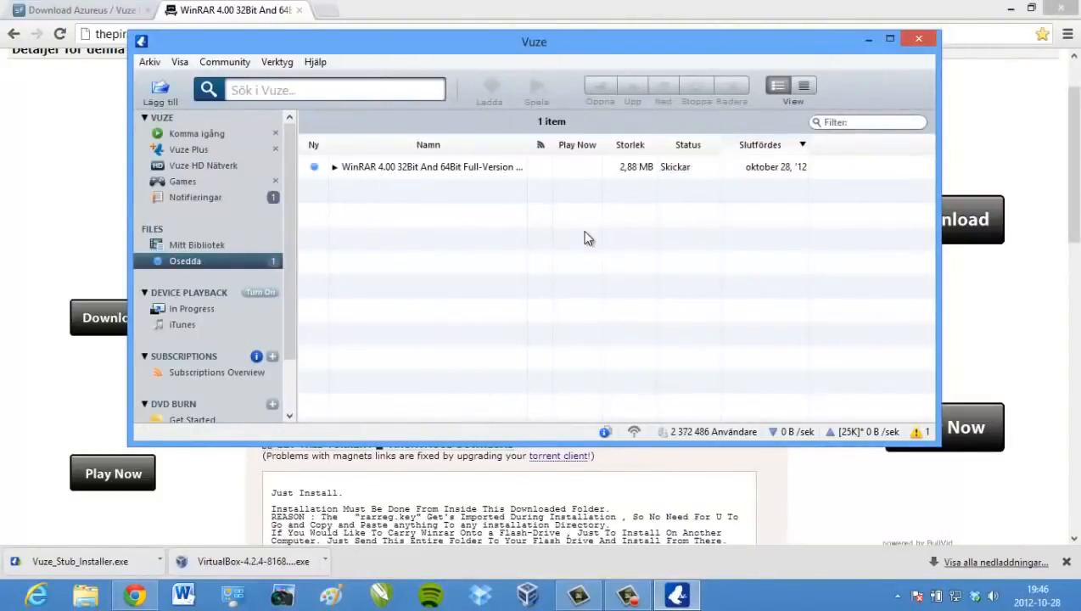
Open a fresh Chrome tab, bring Vuze forward, then start File Explorer
click(453, 14)
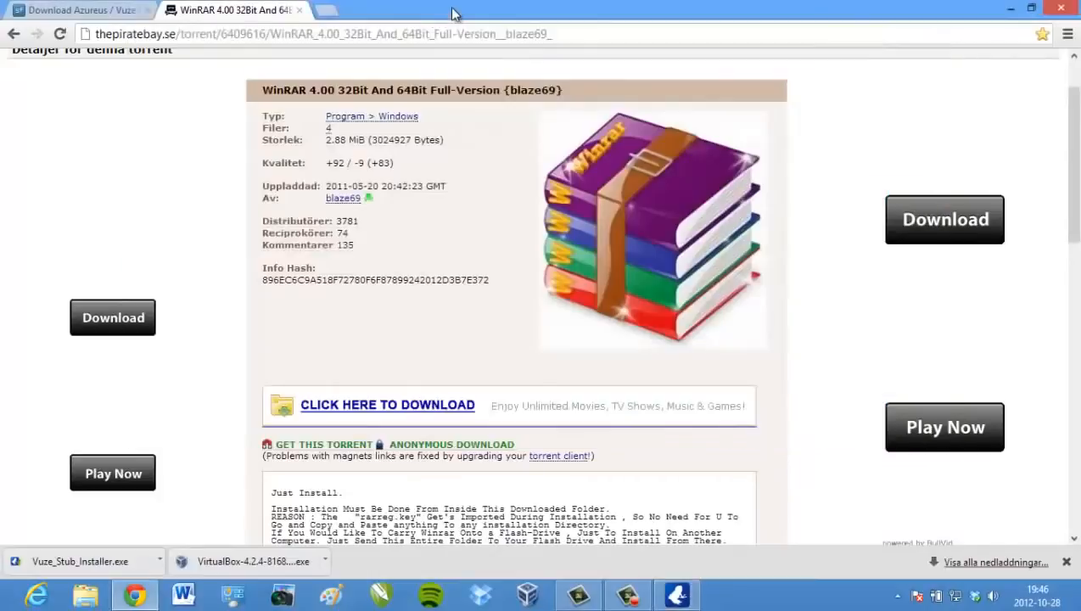
click(330, 11)
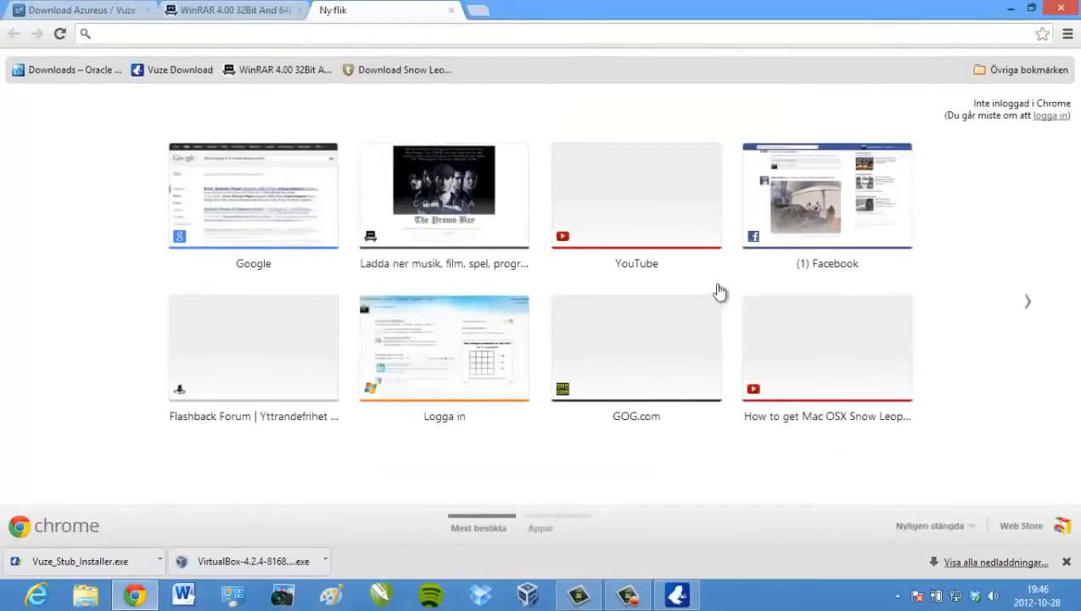
click(687, 597)
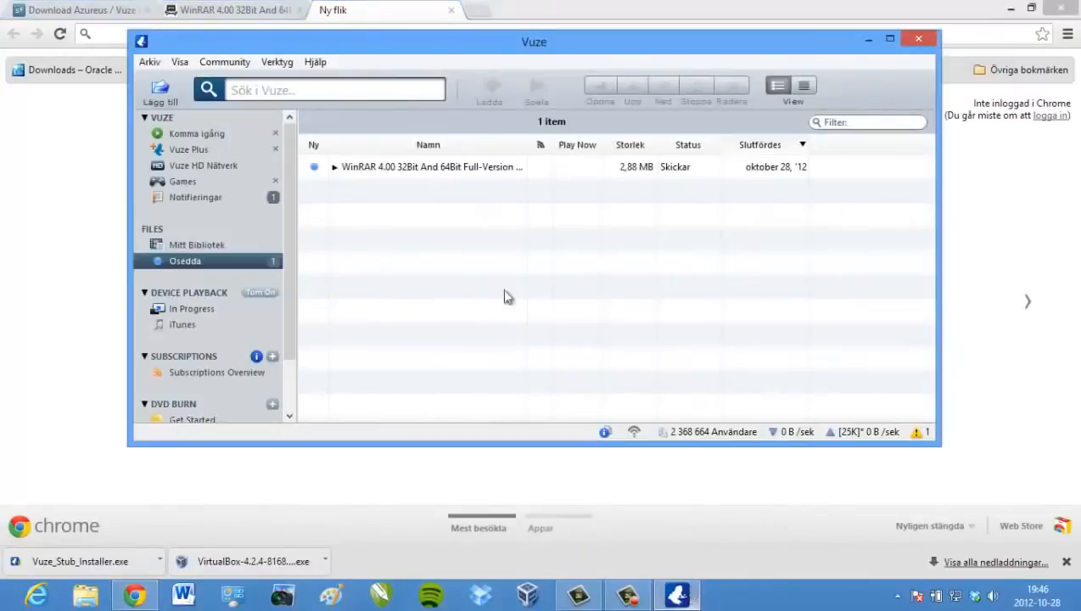
click(97, 596)
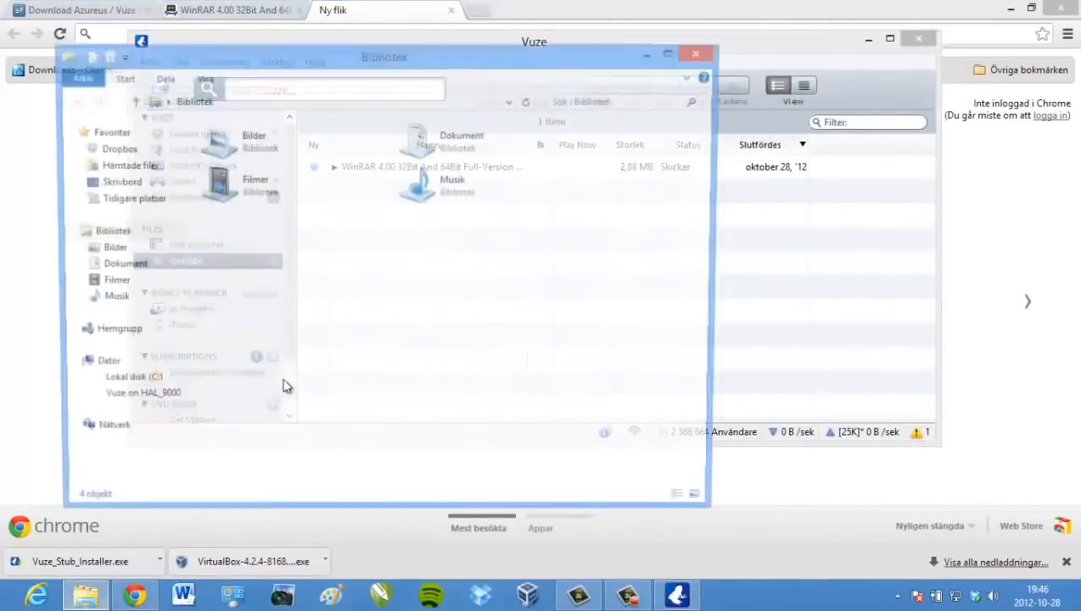
Open the WinRAR ReadMe in Dokument > Vuze Downloads > WinRAR 4.00, then close it
click(174, 265)
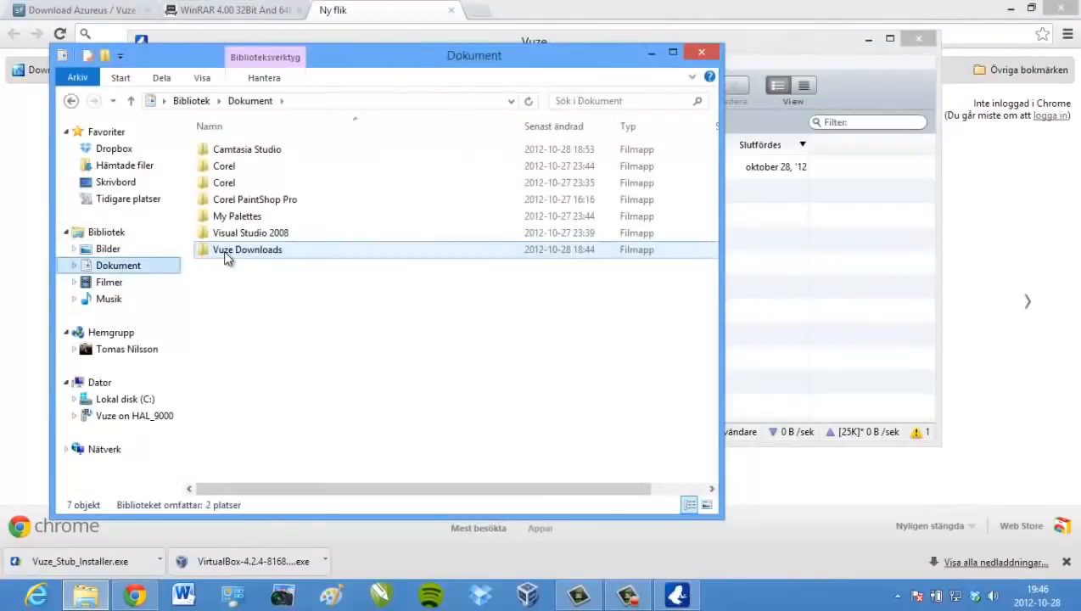
double_click(229, 250)
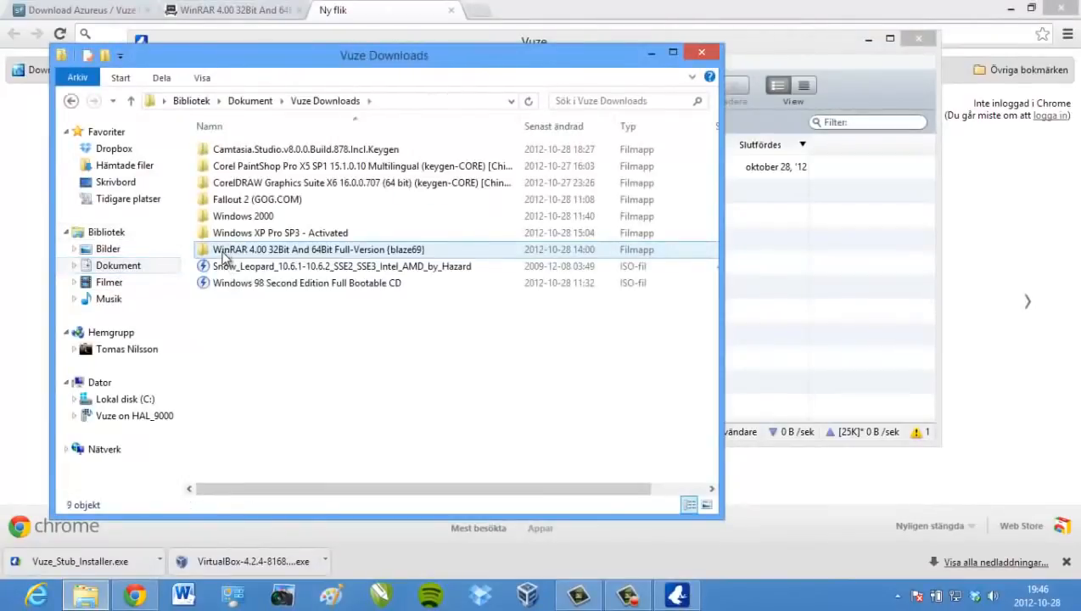
double_click(307, 250)
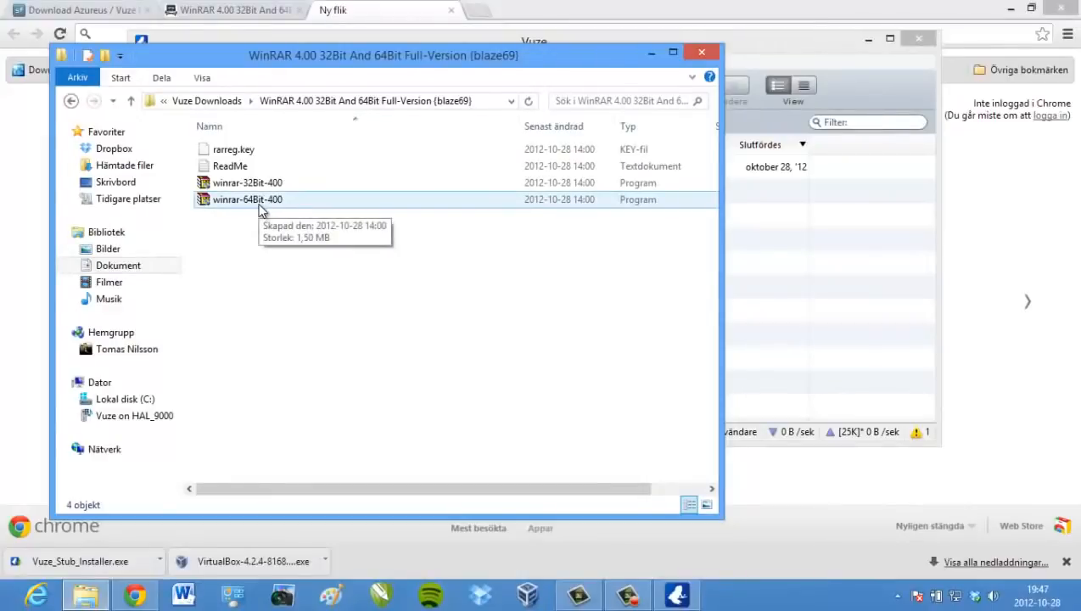
double_click(230, 166)
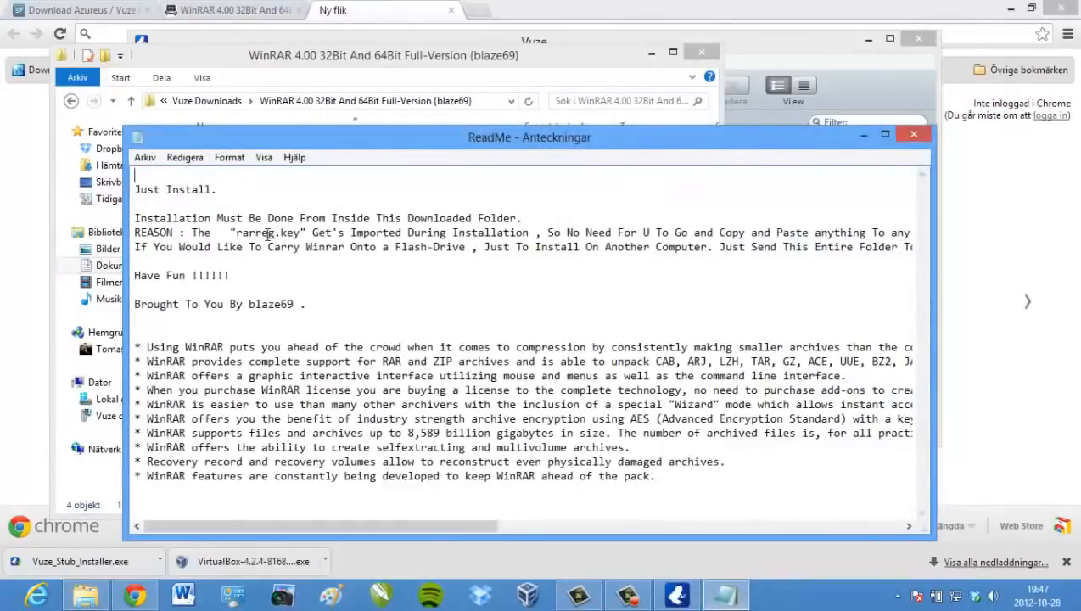
click(913, 134)
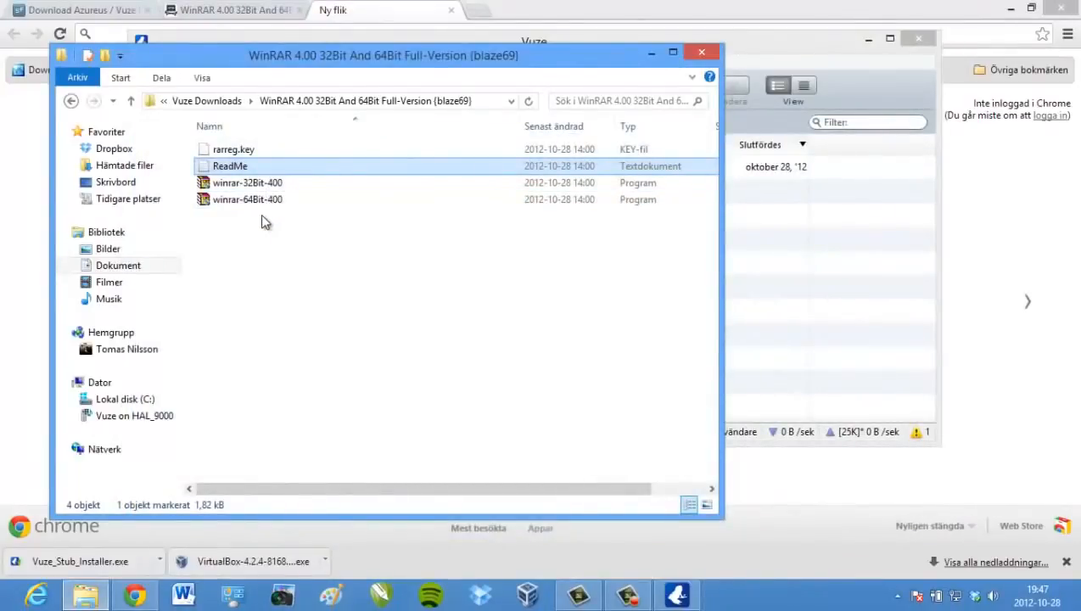
Close the Vuze window and show the Dator drives view in File Explorer
click(89, 584)
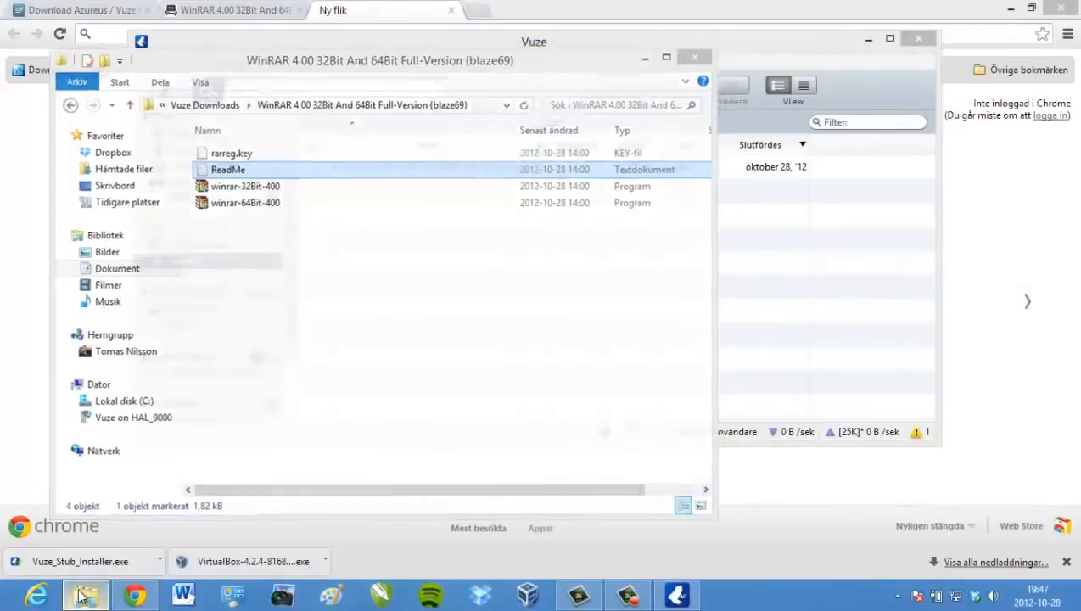
click(917, 40)
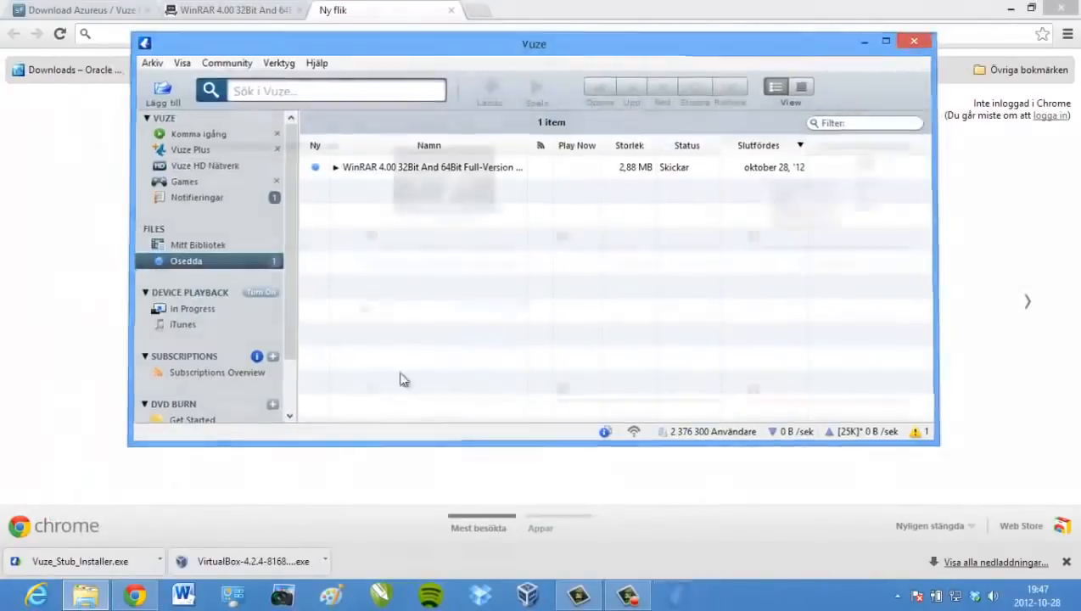
click(88, 593)
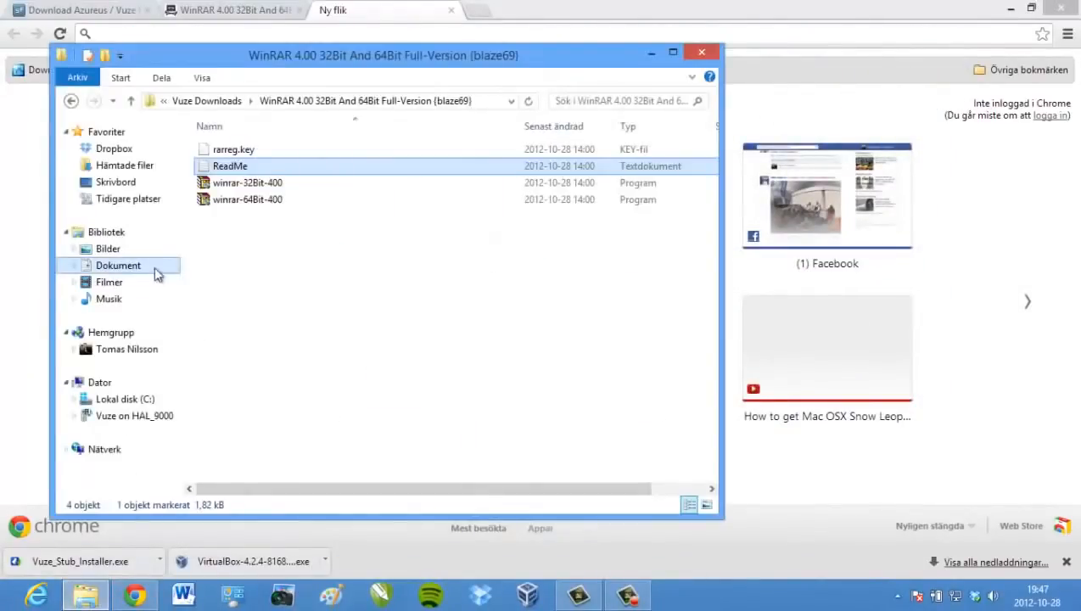
click(123, 386)
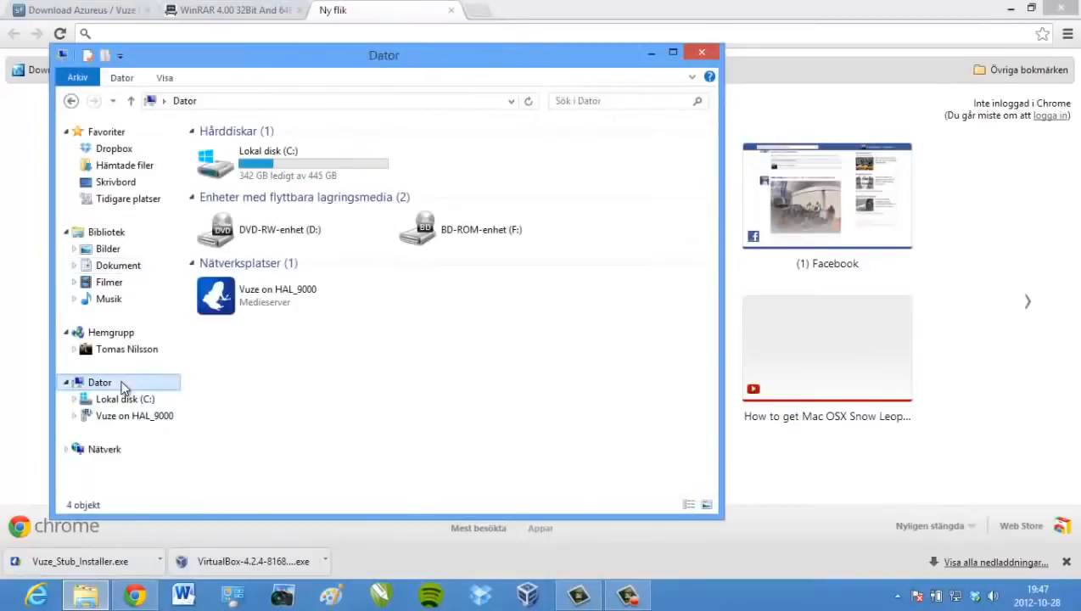
Review the computer's System properties (Windows 8 Pro, 64-bit, 4,00 GB RAM), then close the window
right_click(442, 293)
click(489, 445)
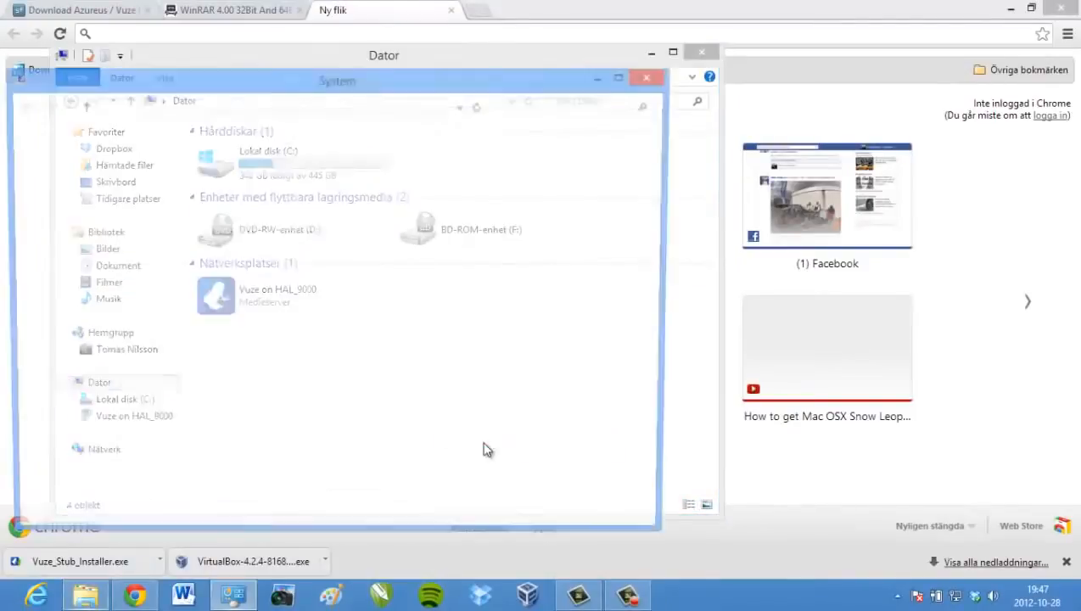
drag(482, 60, 524, 126)
click(692, 119)
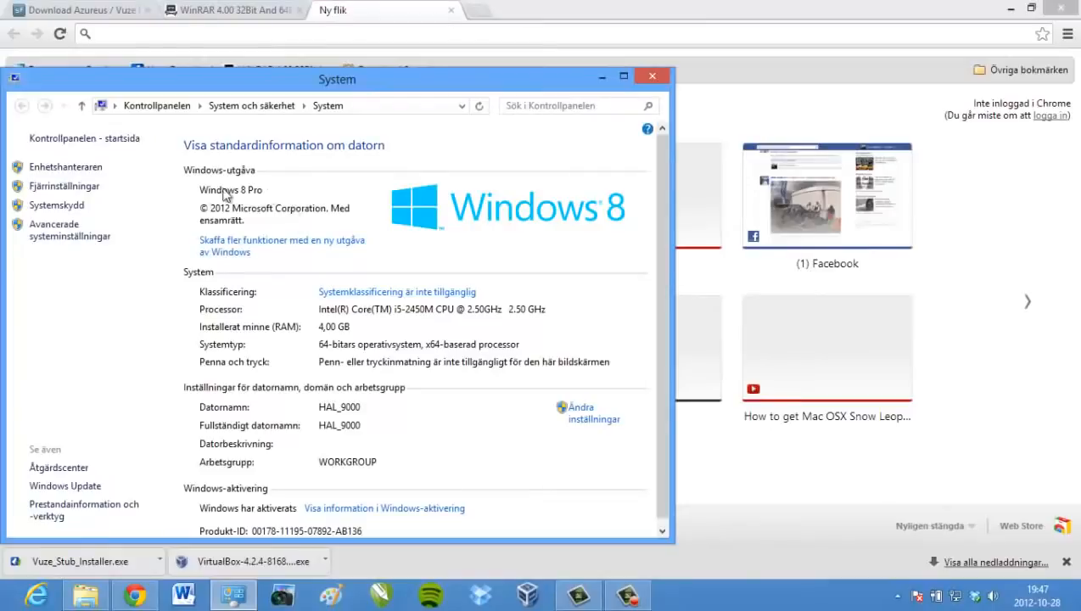
scroll(331, 239, down, 1)
drag(512, 84, 557, 19)
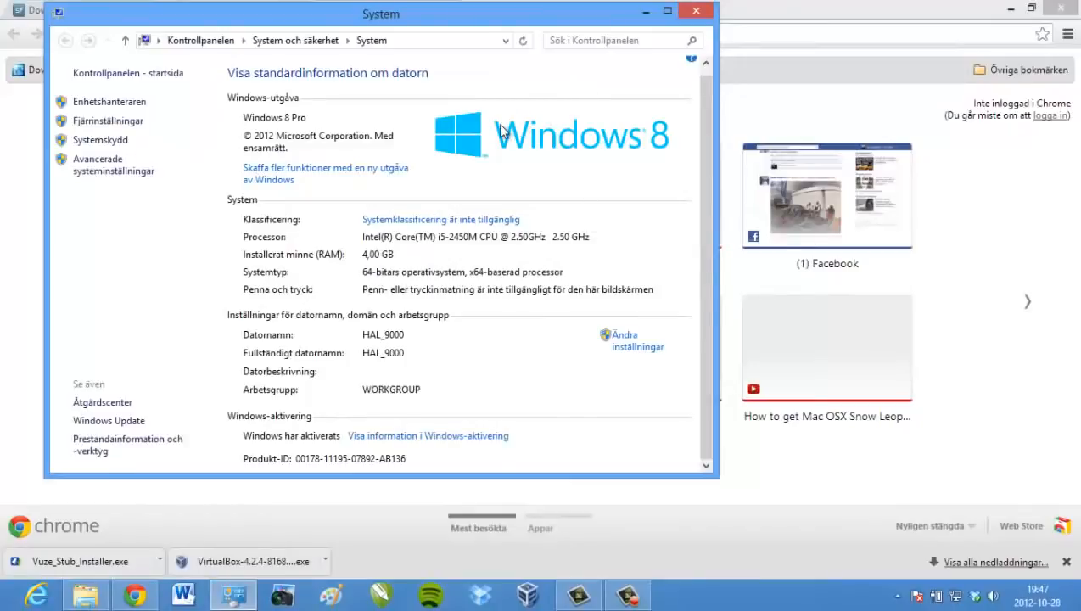
click(696, 10)
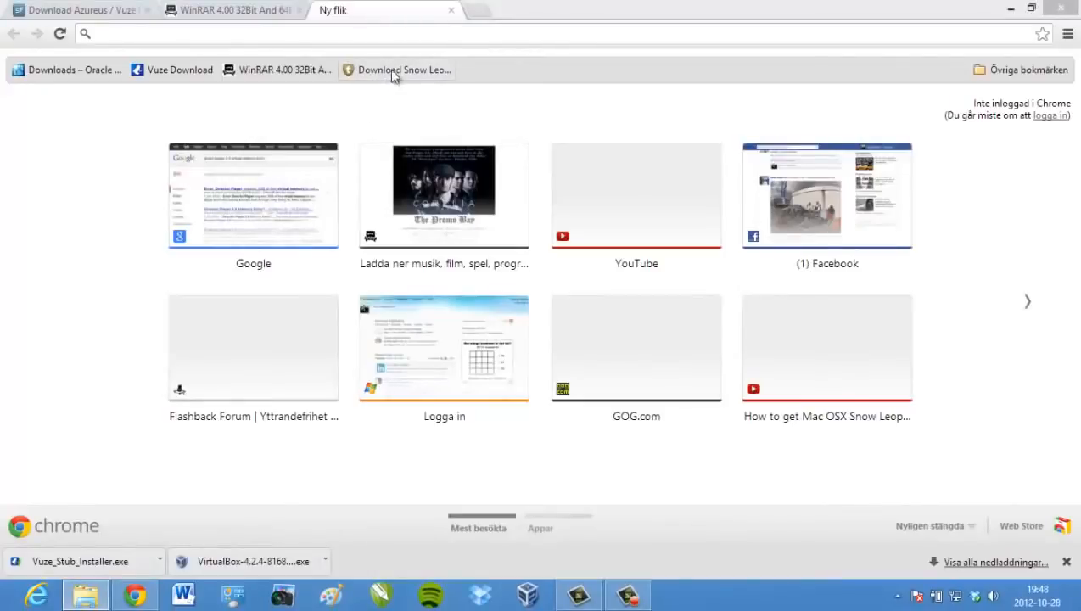
Download the Snow Leopard 10.6.1-10.6.2 torrent from its kat.ph bookmark and open it in Vuze
click(450, 13)
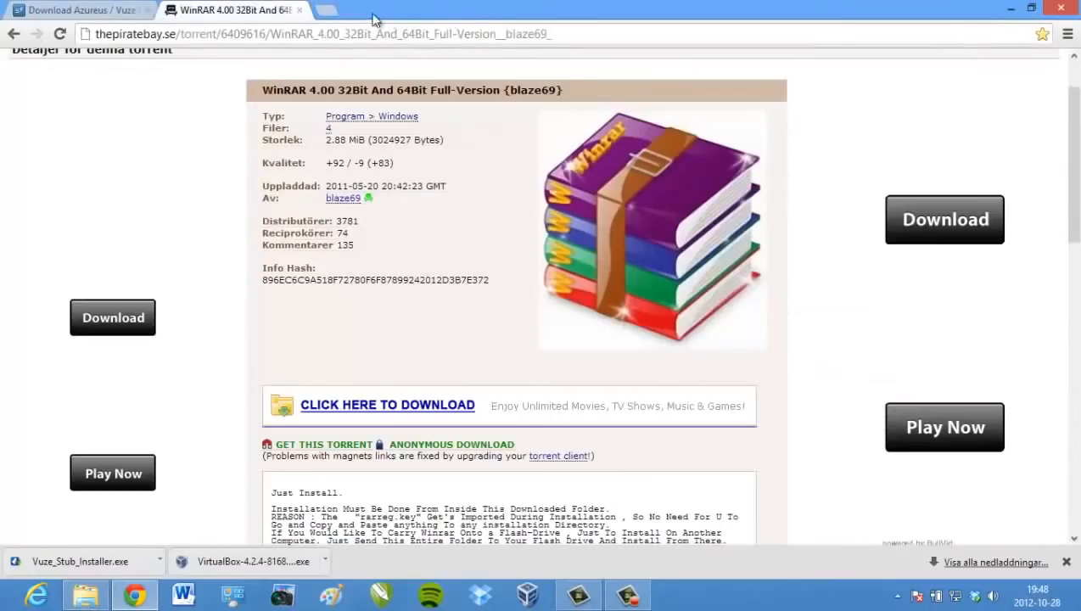
click(297, 11)
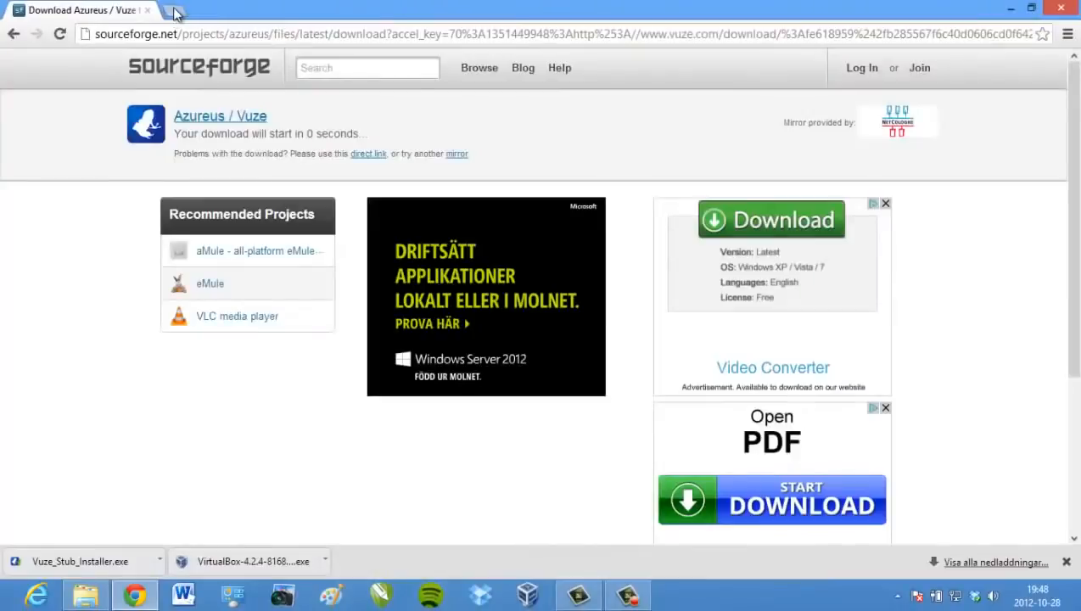
click(173, 11)
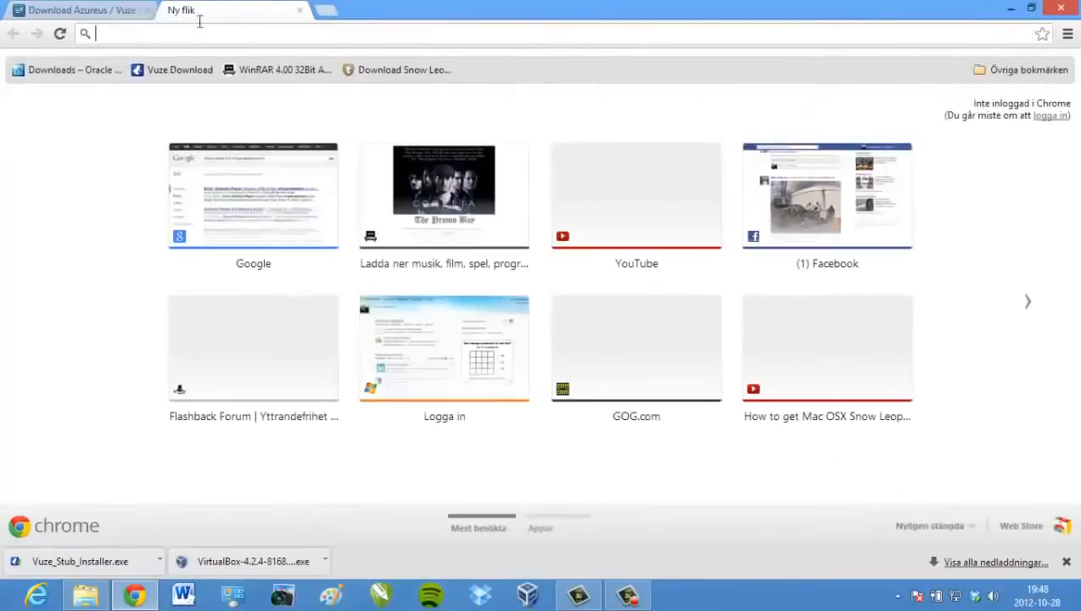
click(374, 73)
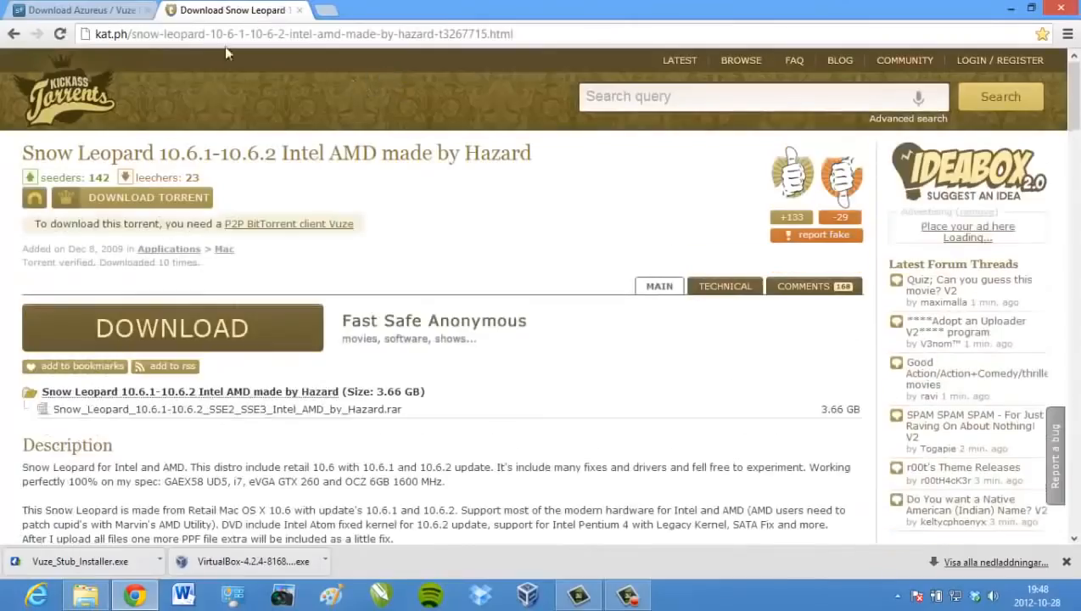
click(158, 204)
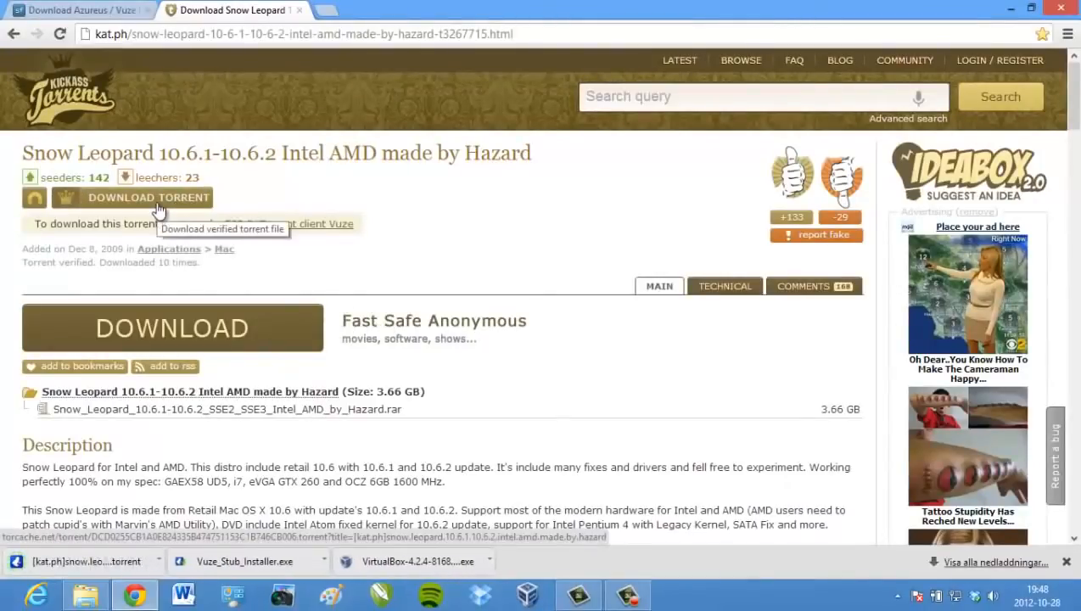
click(102, 563)
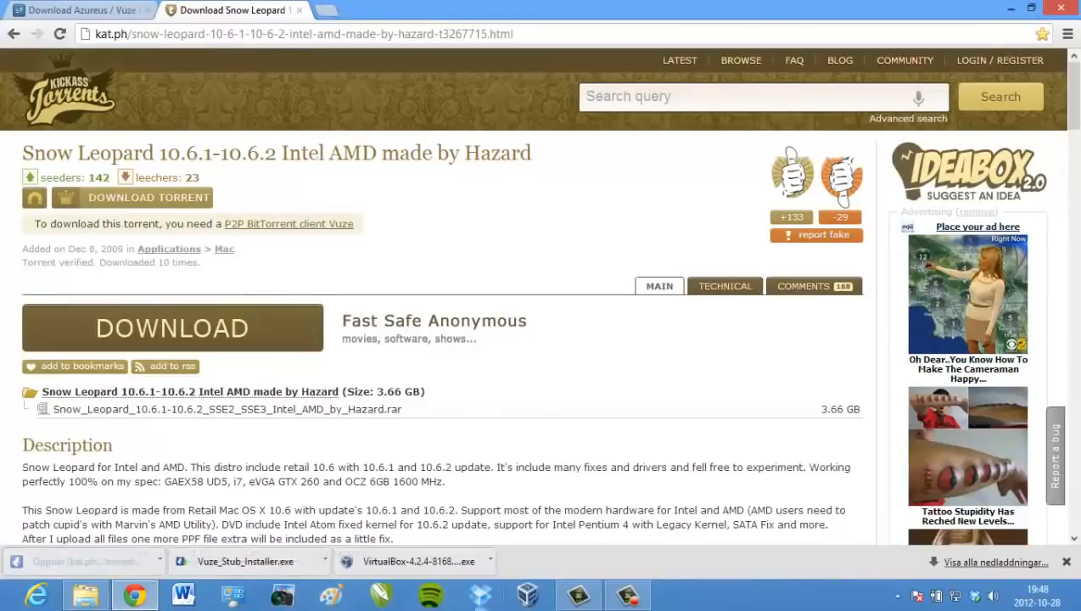
click(897, 596)
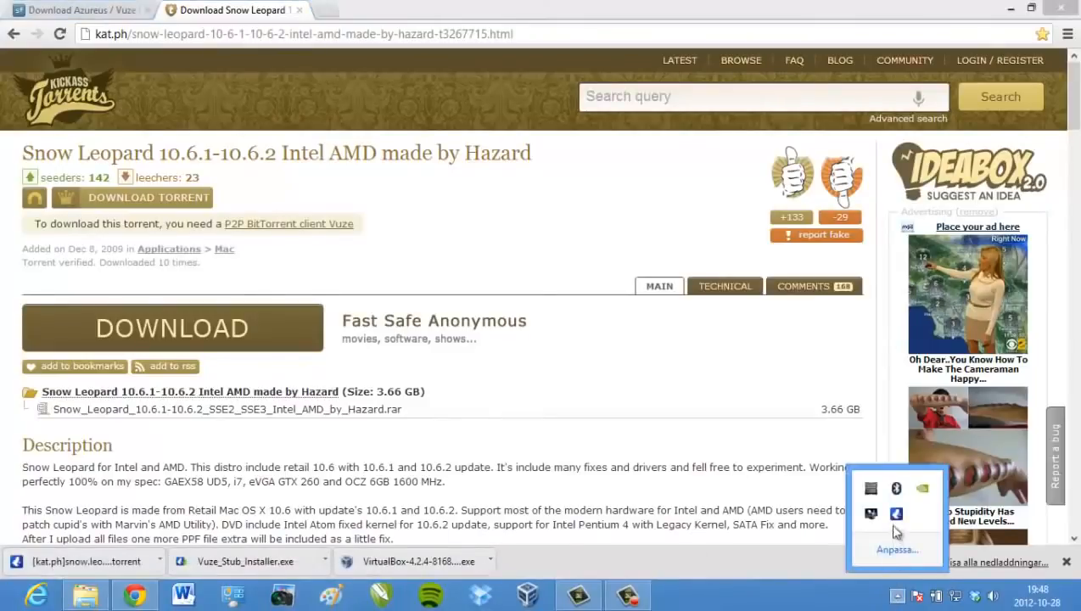
click(896, 514)
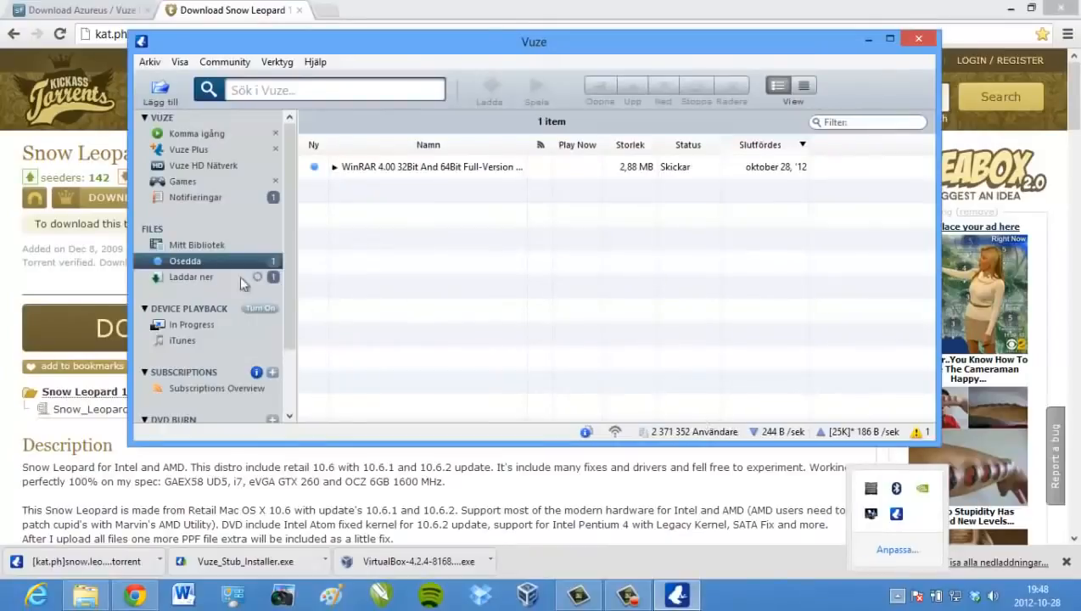
Check the 3,65 GB Snow_Leopard torrent under Laddar ner in Vuze, then close Vuze
click(205, 277)
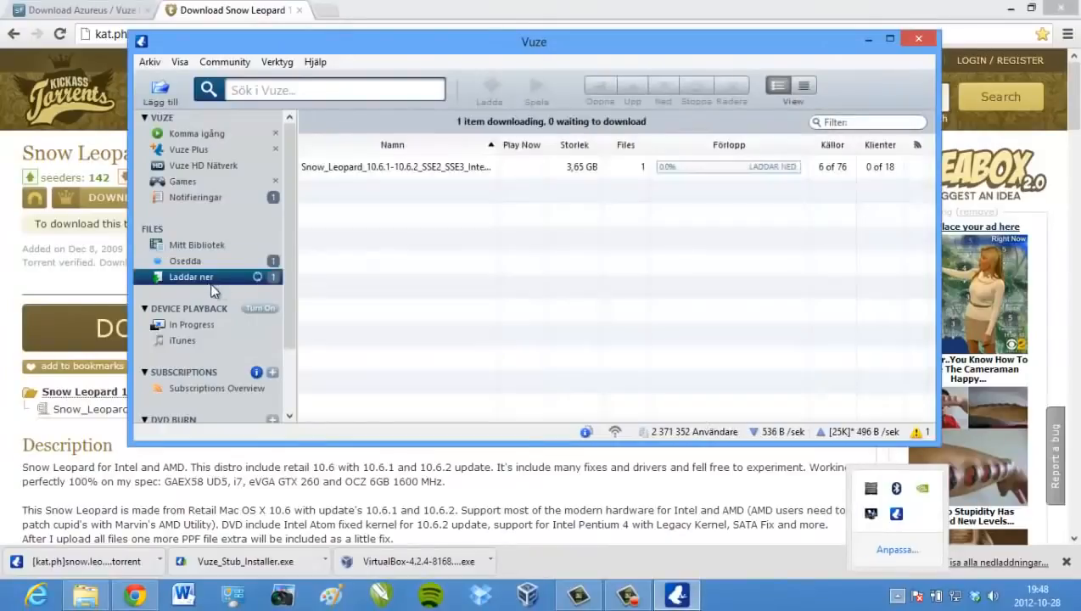
click(440, 174)
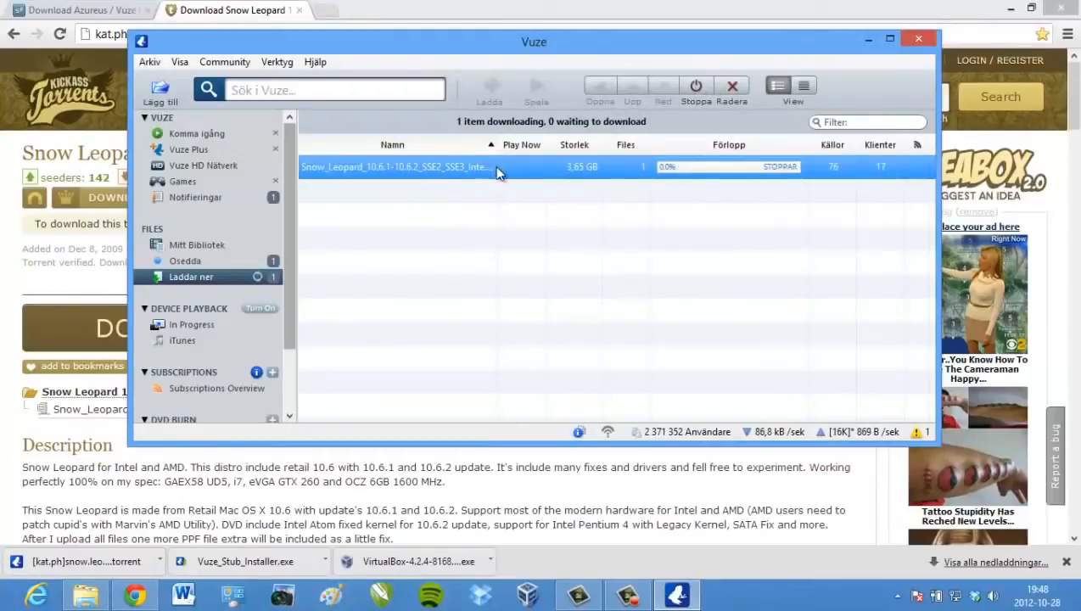
click(906, 41)
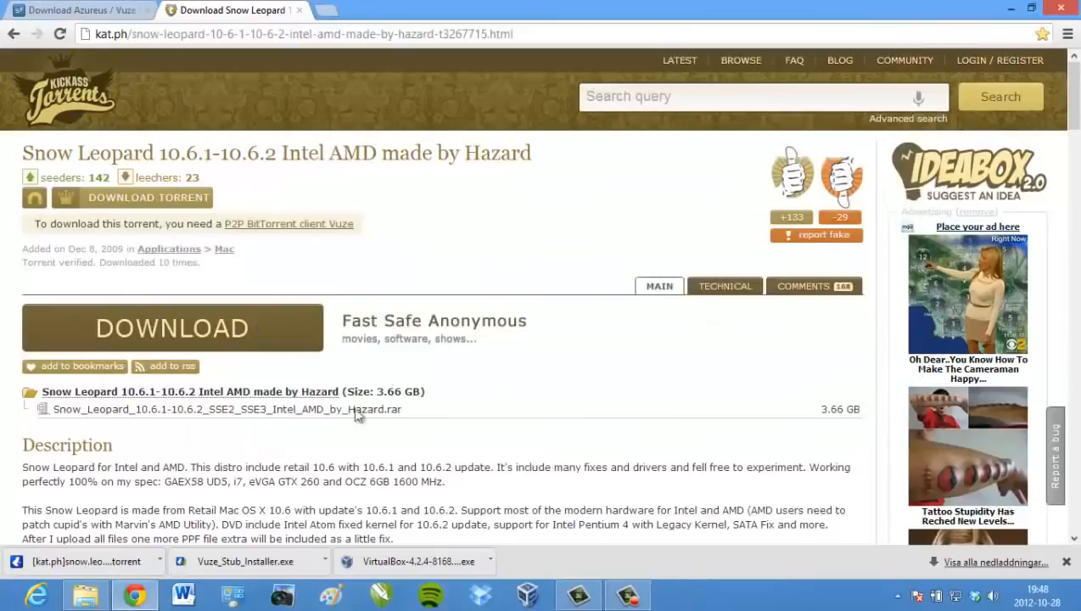
Locate the Snow_Leopard archive and ISO in Dokument > Vuze Downloads, then minimise Explorer and Chrome
click(85, 596)
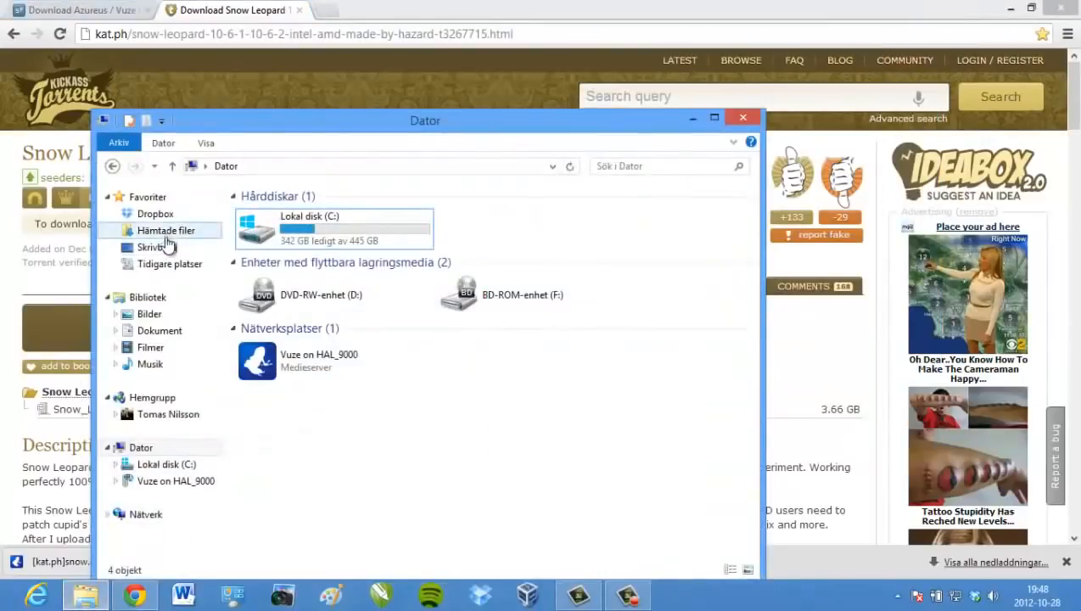
click(160, 331)
double_click(276, 318)
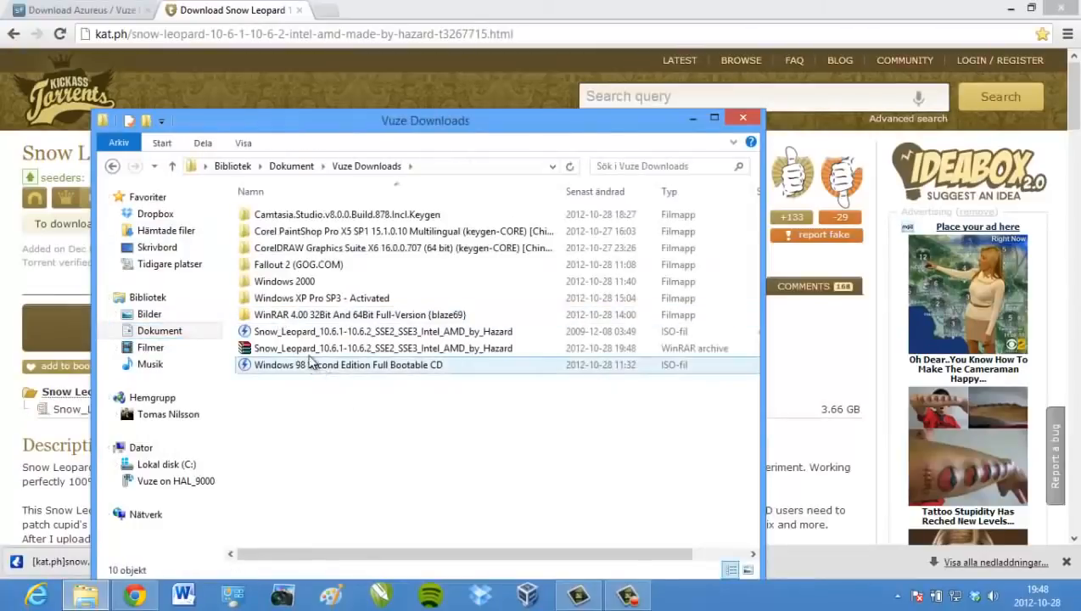
click(342, 349)
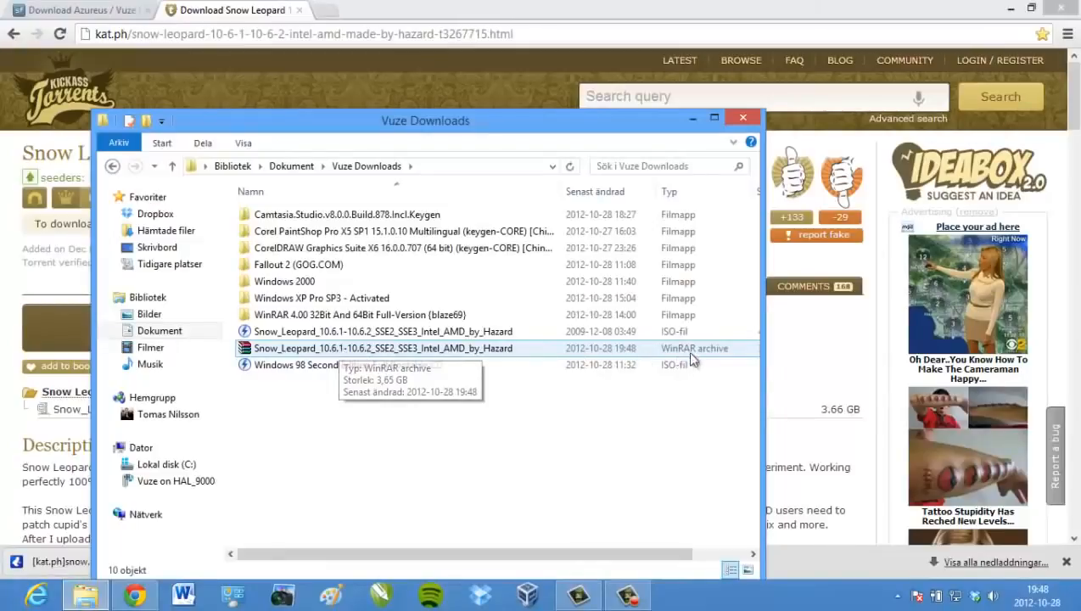
right_click(361, 355)
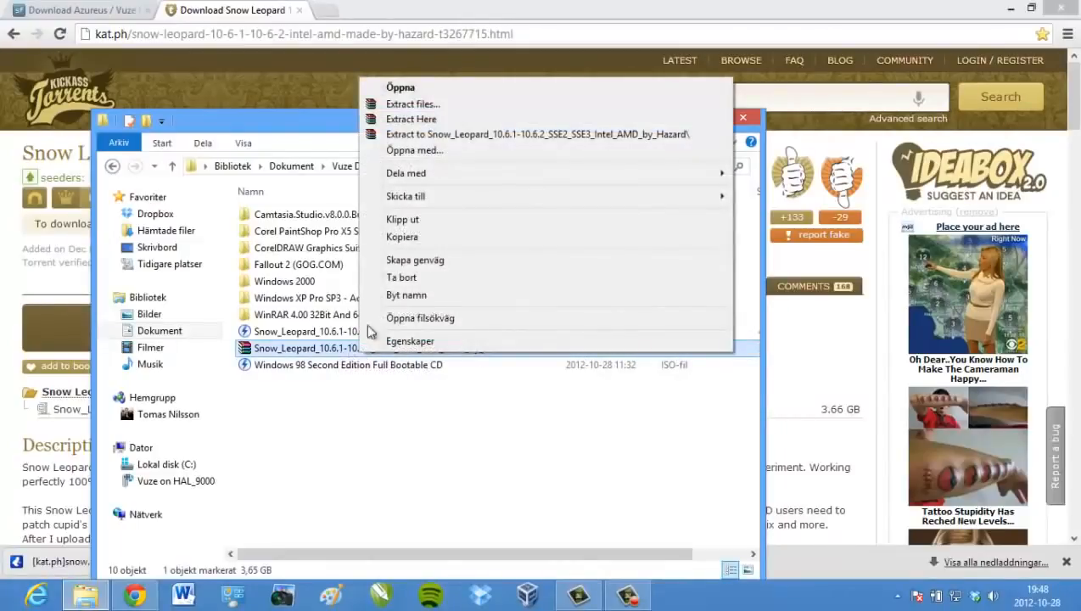
click(325, 448)
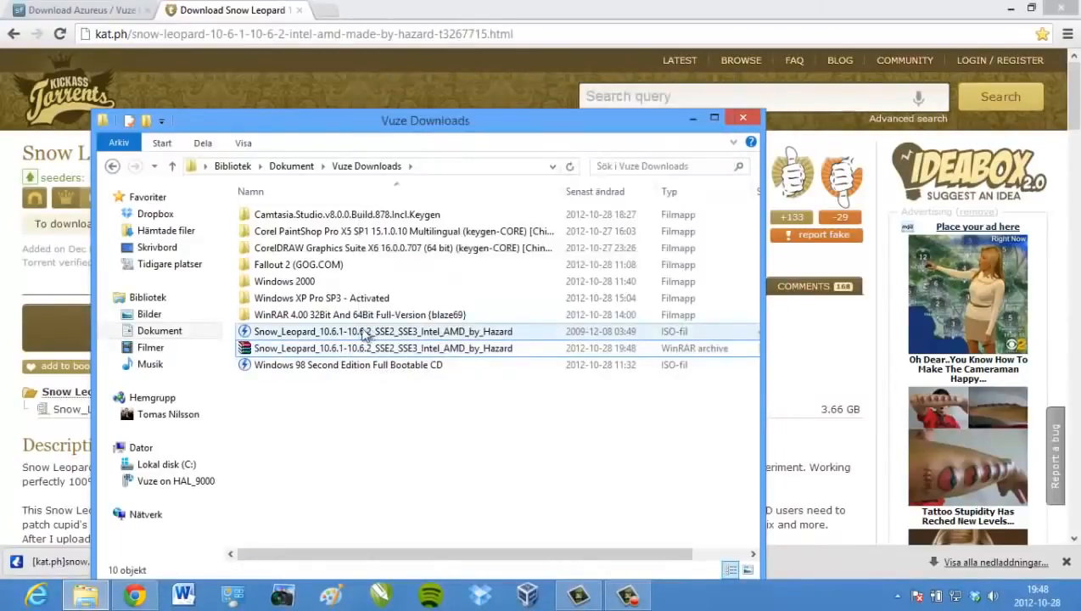
click(363, 331)
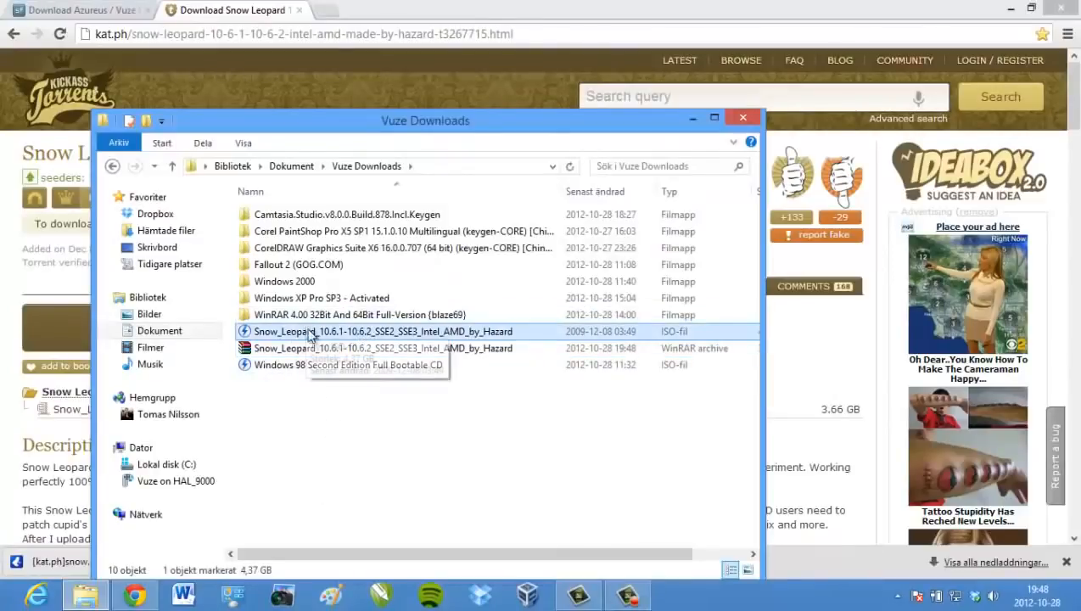
click(352, 509)
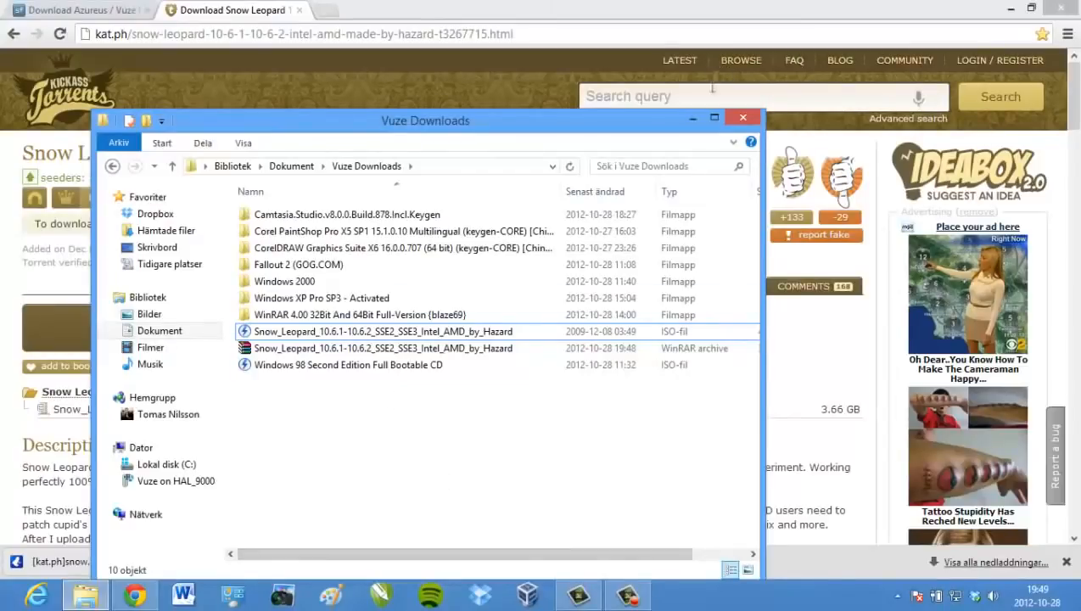
click(692, 117)
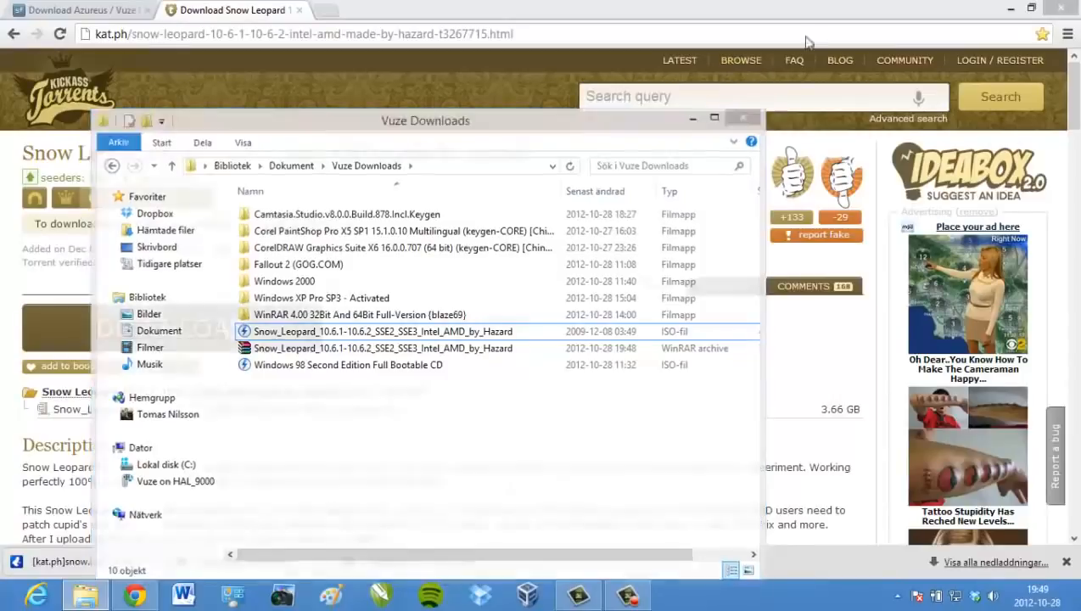
click(1010, 9)
Launch VirtualBox, begin a new virtual machine, then return to Chrome's Snow Leopard torrent page
click(527, 594)
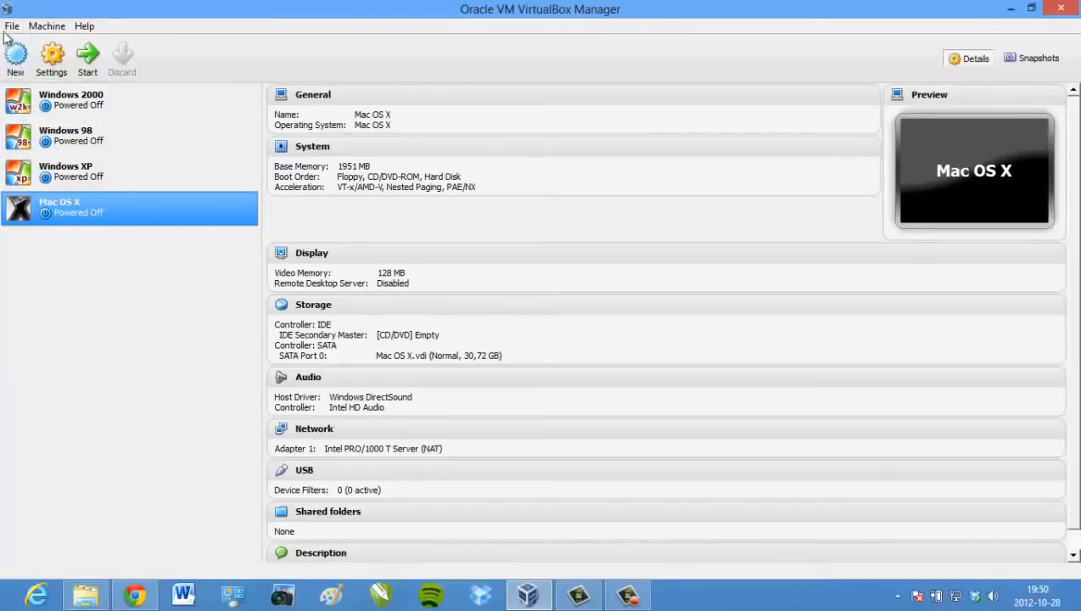
click(15, 56)
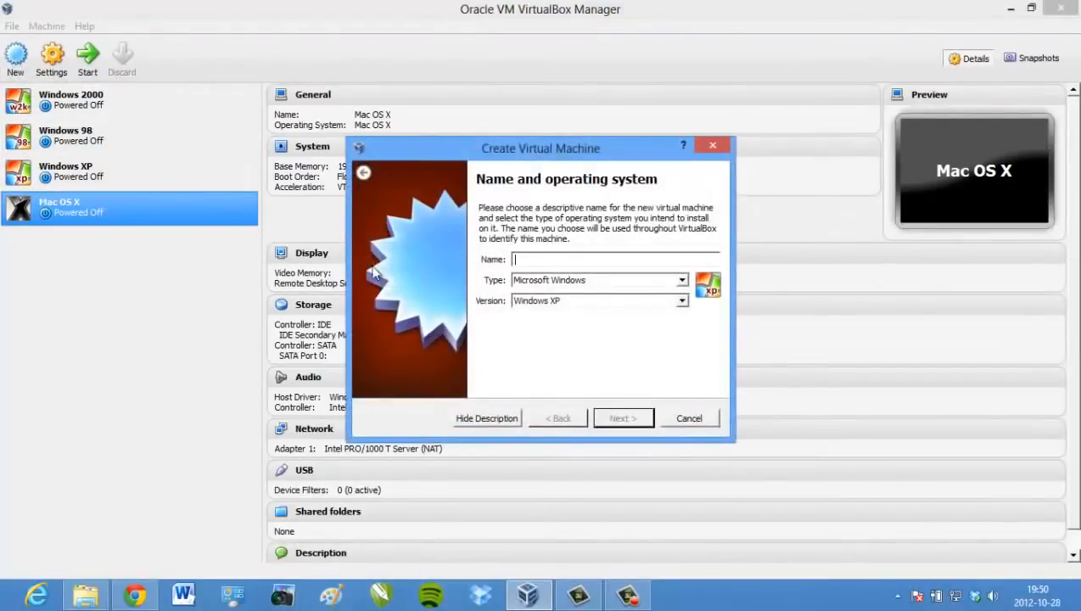
click(134, 595)
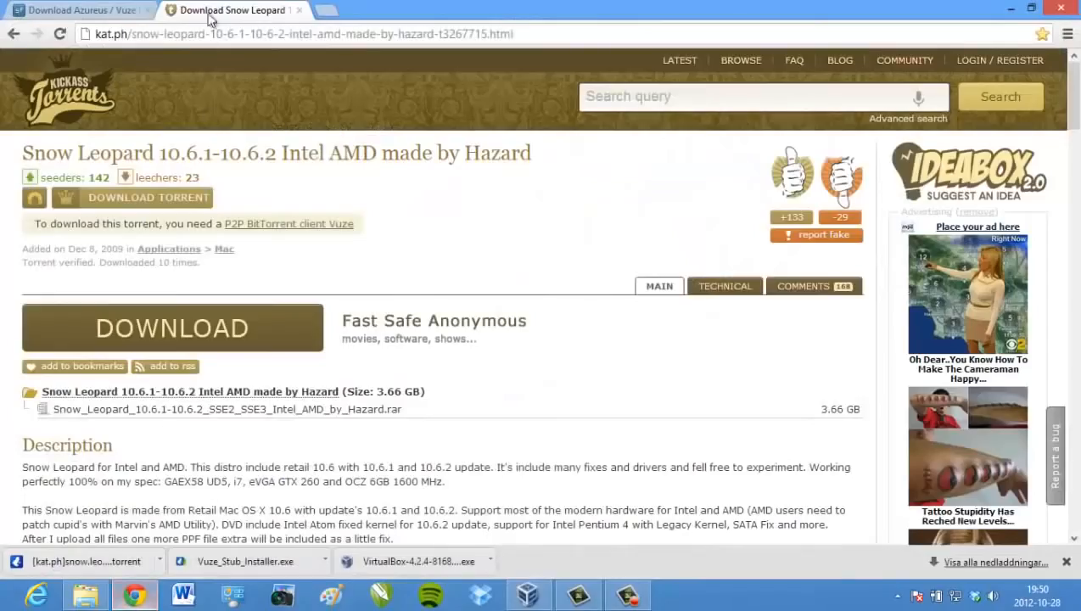
Open the Snow Leopard tutorial from Other bookmarks, pause it, close its tab and minimise Chrome
click(328, 10)
click(989, 72)
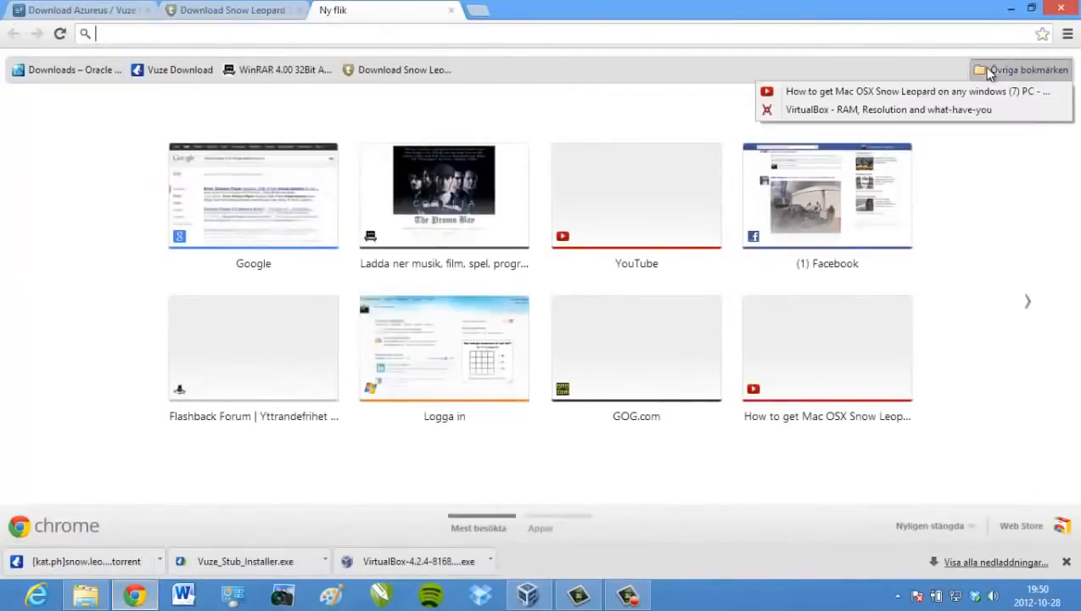
click(926, 92)
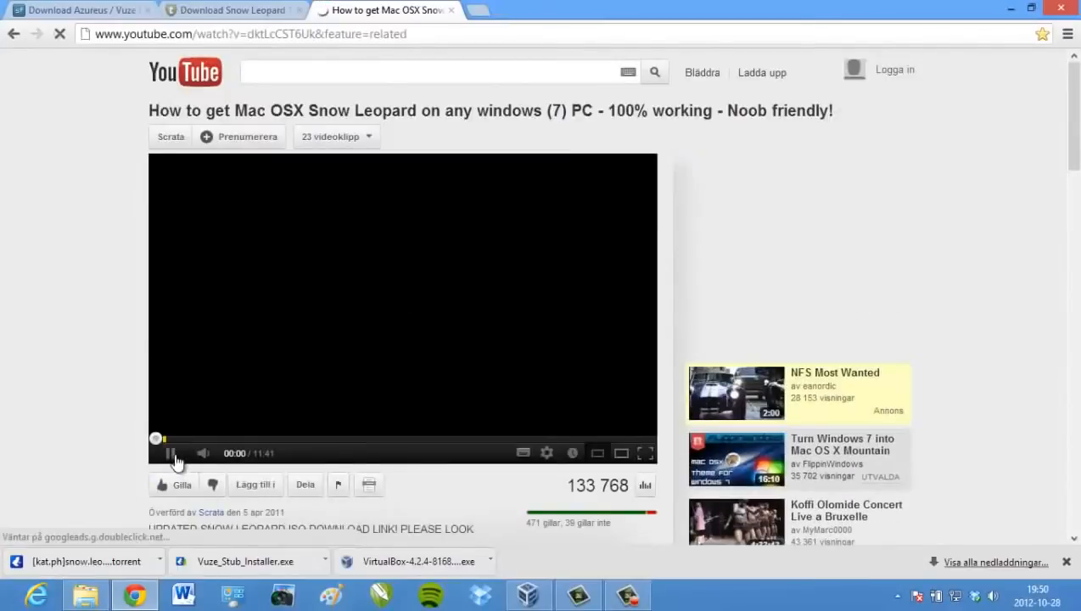
click(172, 456)
scroll(92, 446, down, 1)
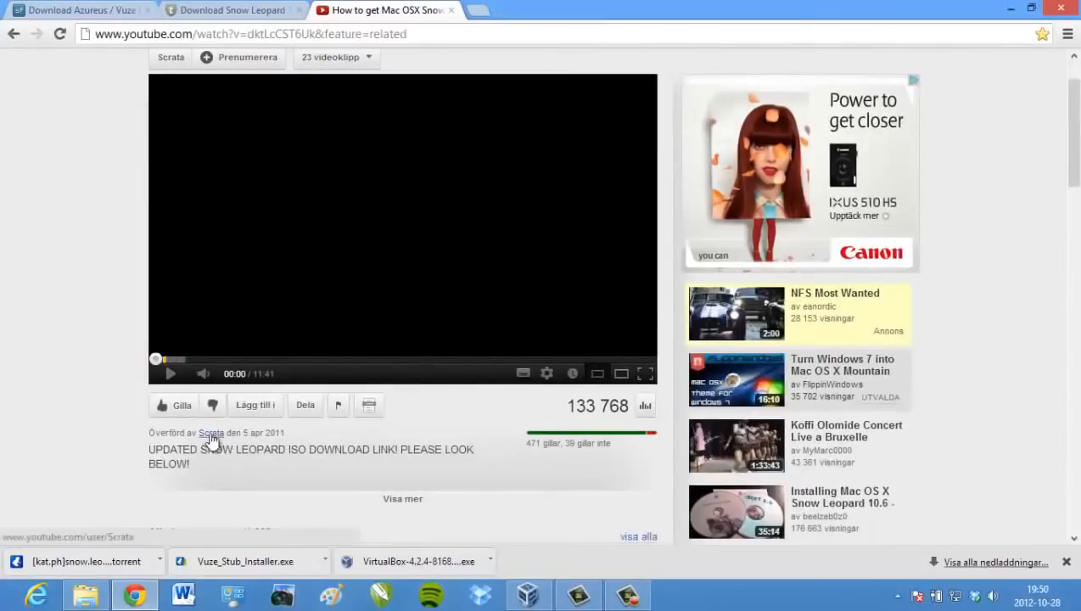
scroll(86, 255, up, 1)
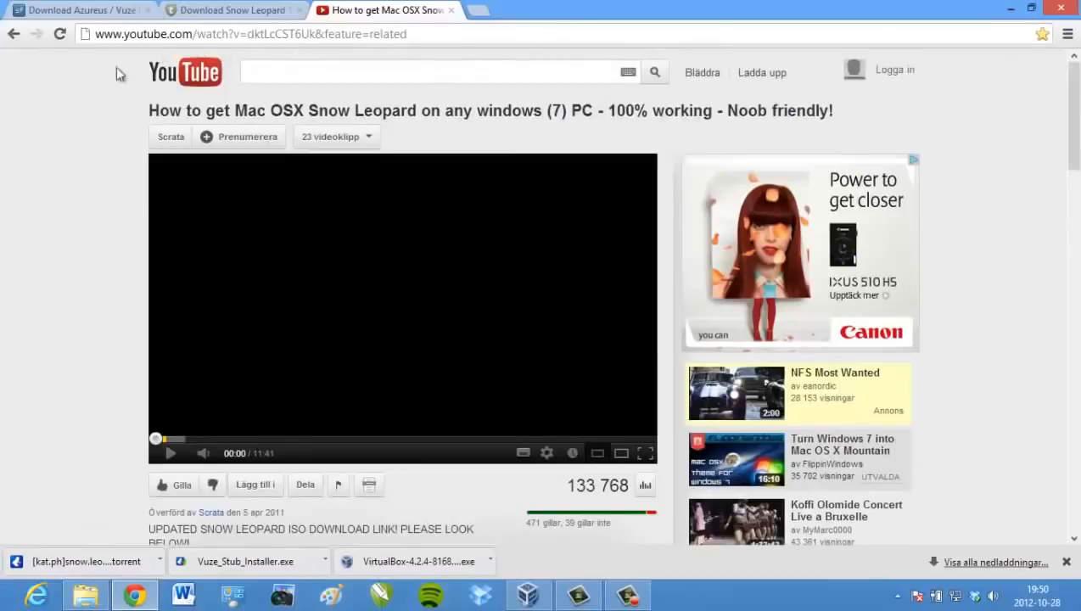
click(451, 10)
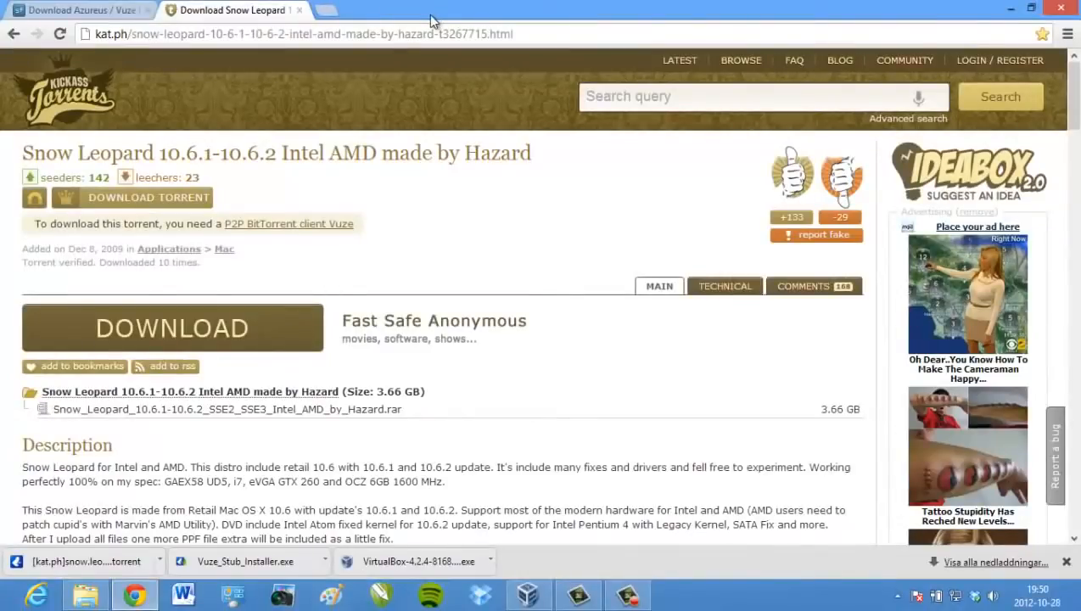
click(1007, 10)
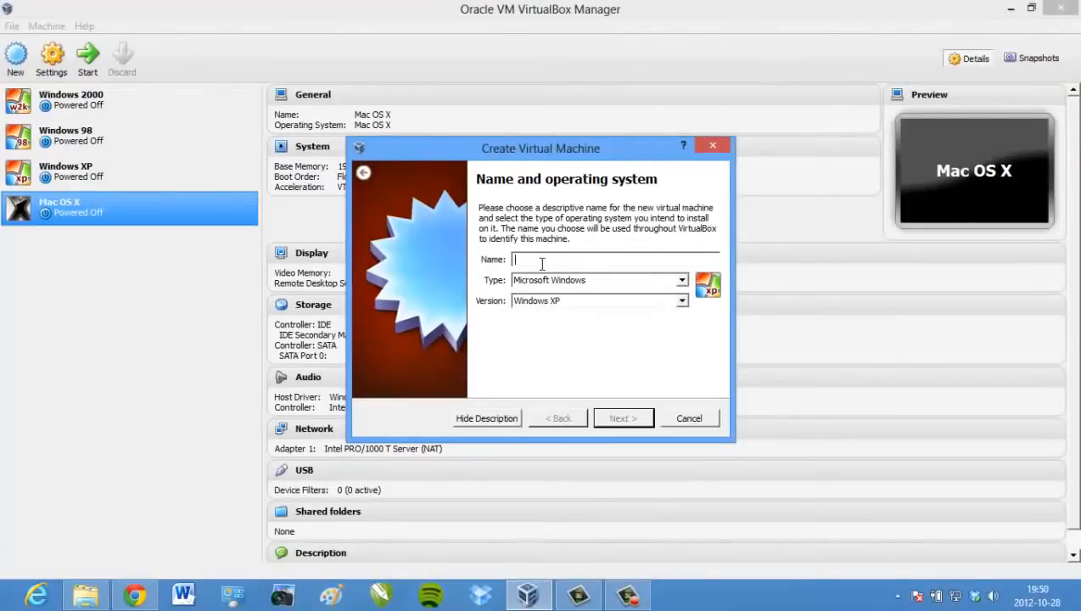
Restart the new-machine wizard and name the machine SnowLeopard
click(713, 146)
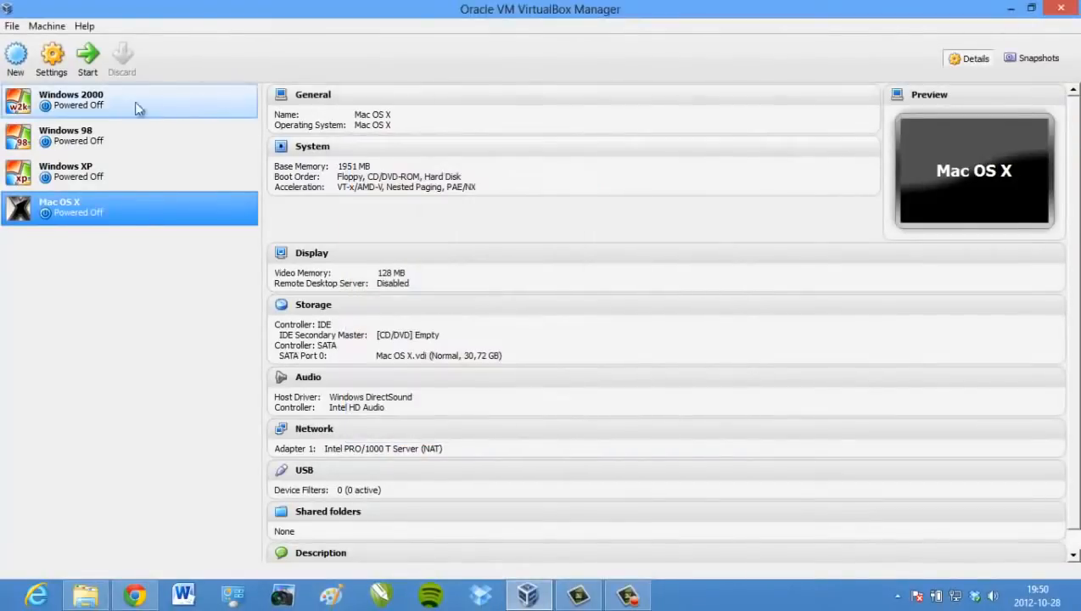
click(9, 66)
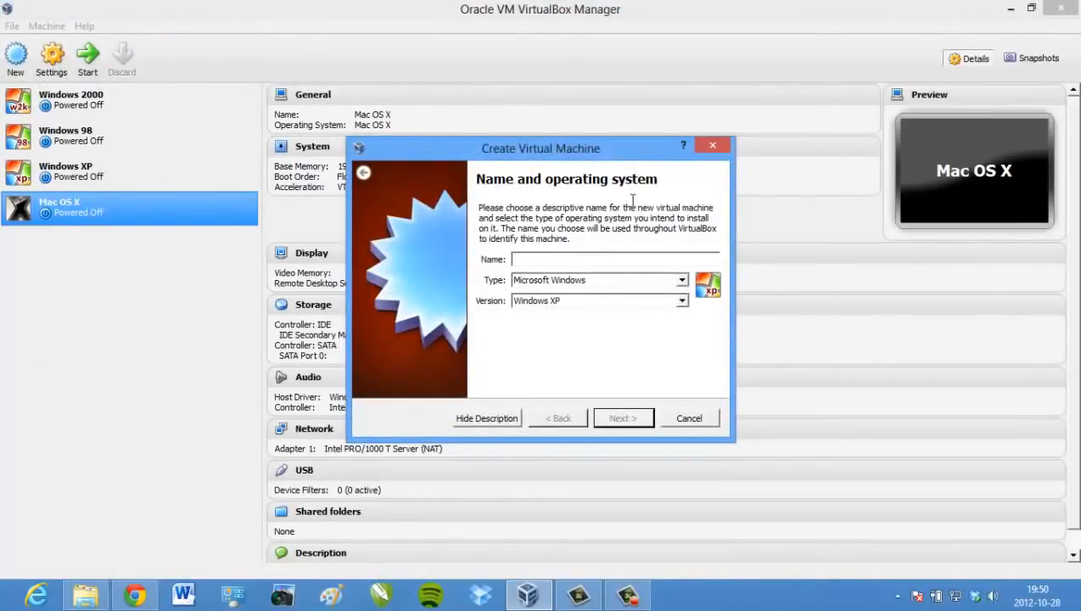
text(Sn)
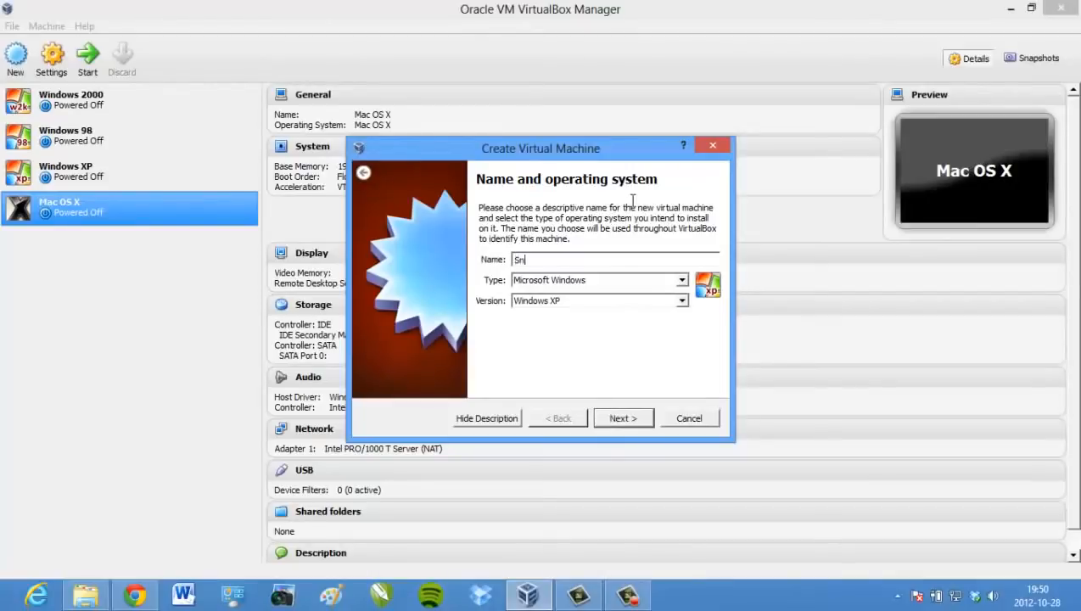
text(owLeopard)
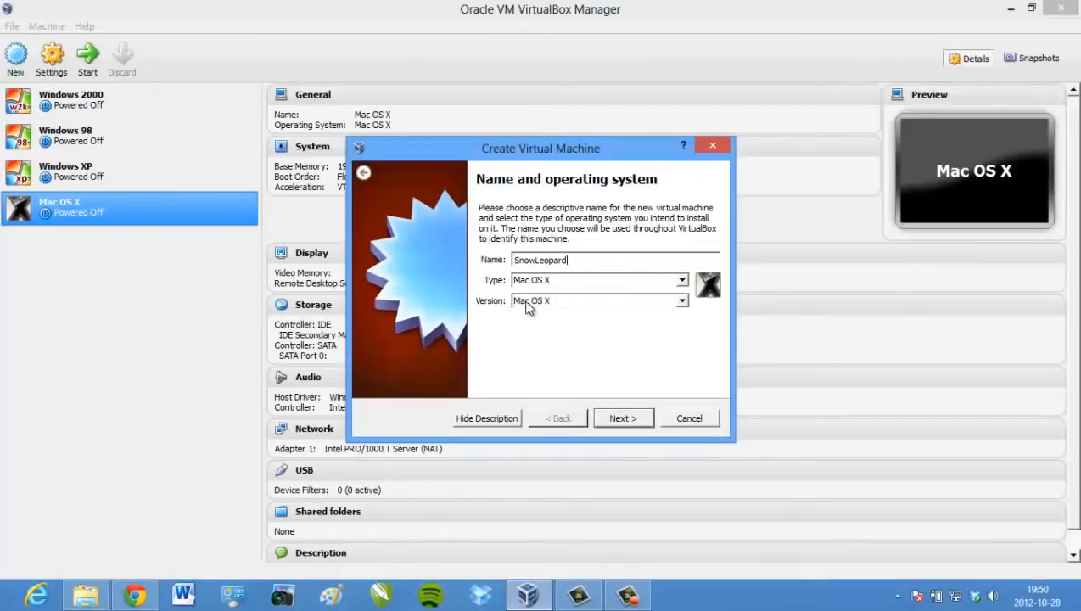
click(614, 420)
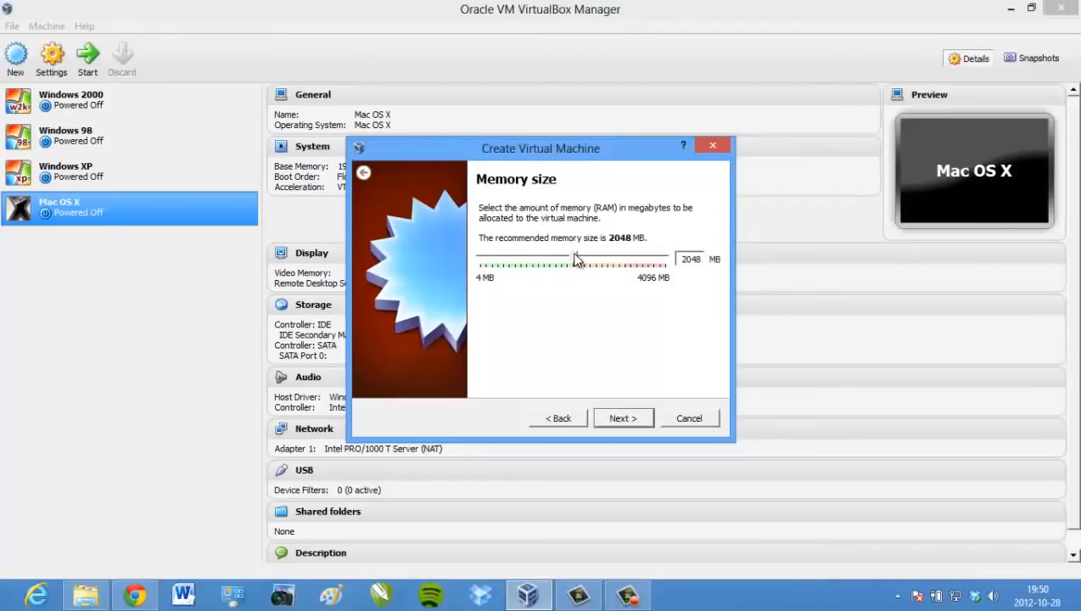
Give the machine 1916 MB of memory and choose to create a new virtual hard drive
drag(575, 259, 569, 259)
click(624, 416)
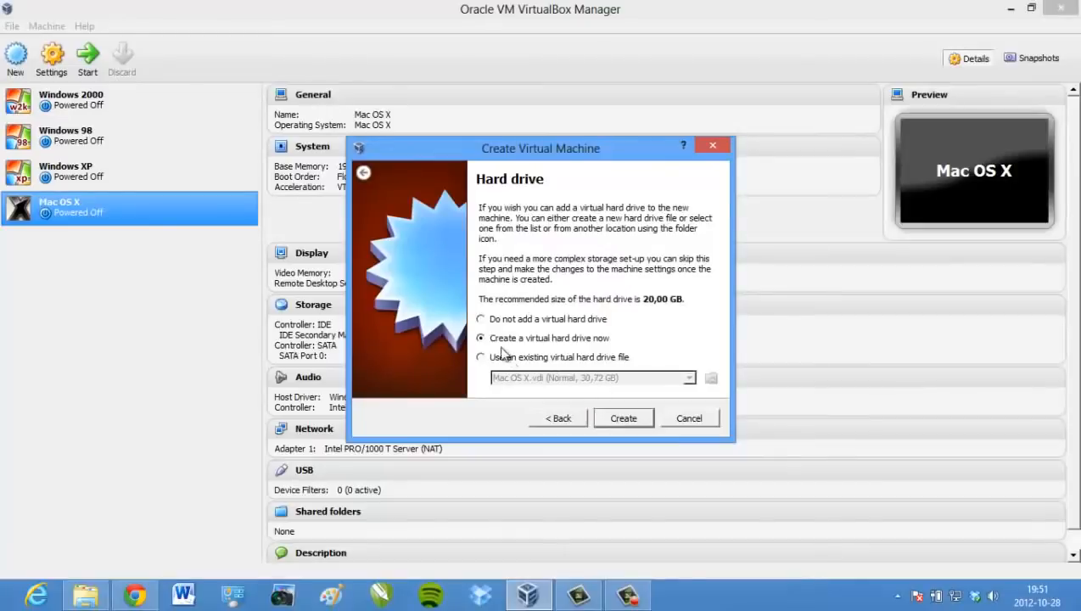
click(625, 415)
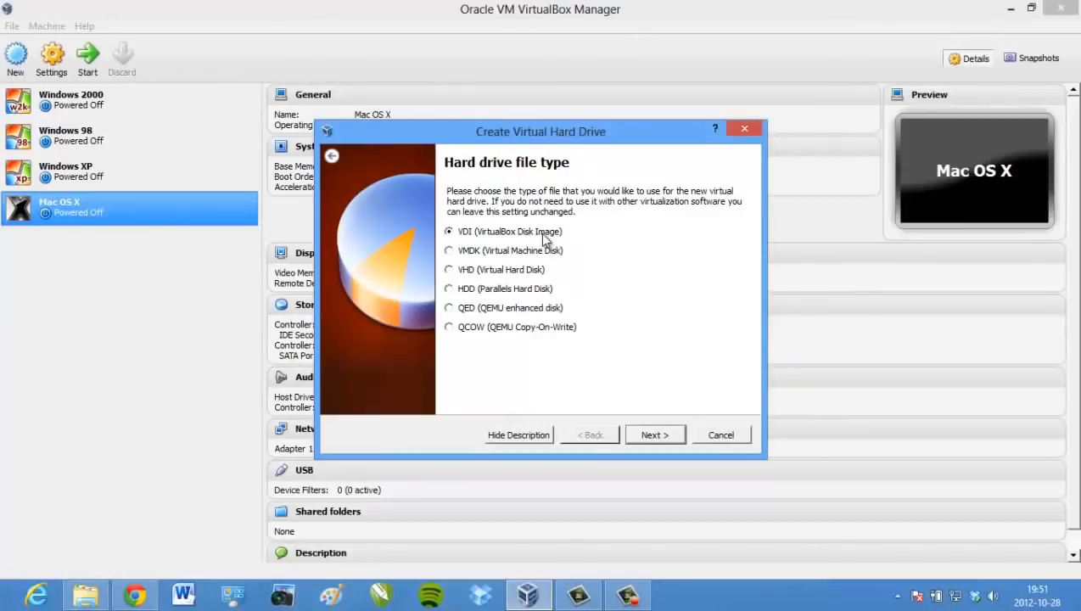
Create a dynamically allocated 31,73 GB VDI hard disk for SnowLeopard
click(651, 435)
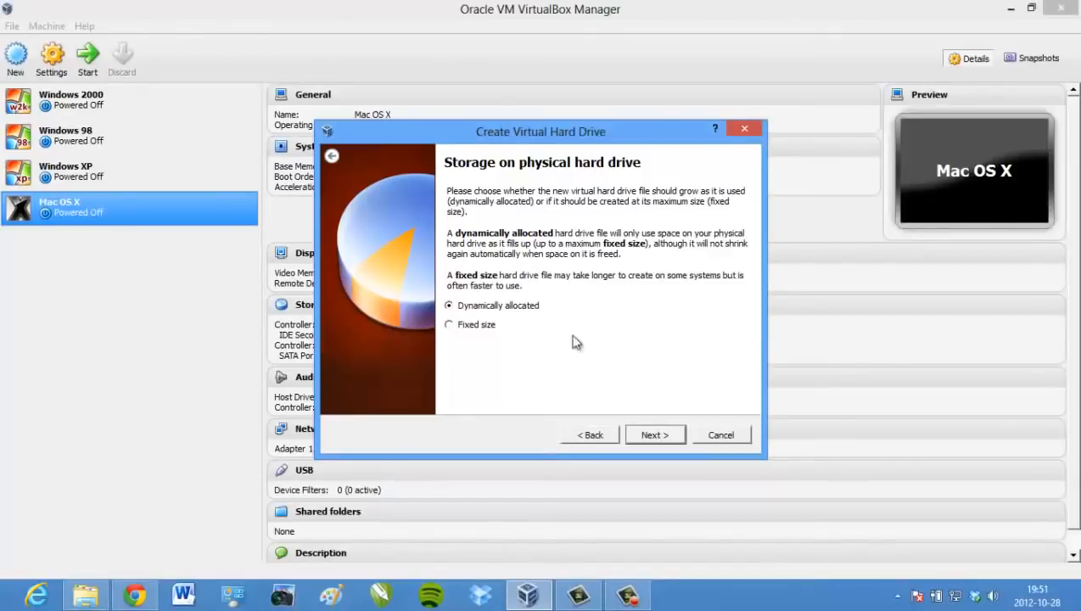
click(653, 436)
drag(605, 290, 616, 290)
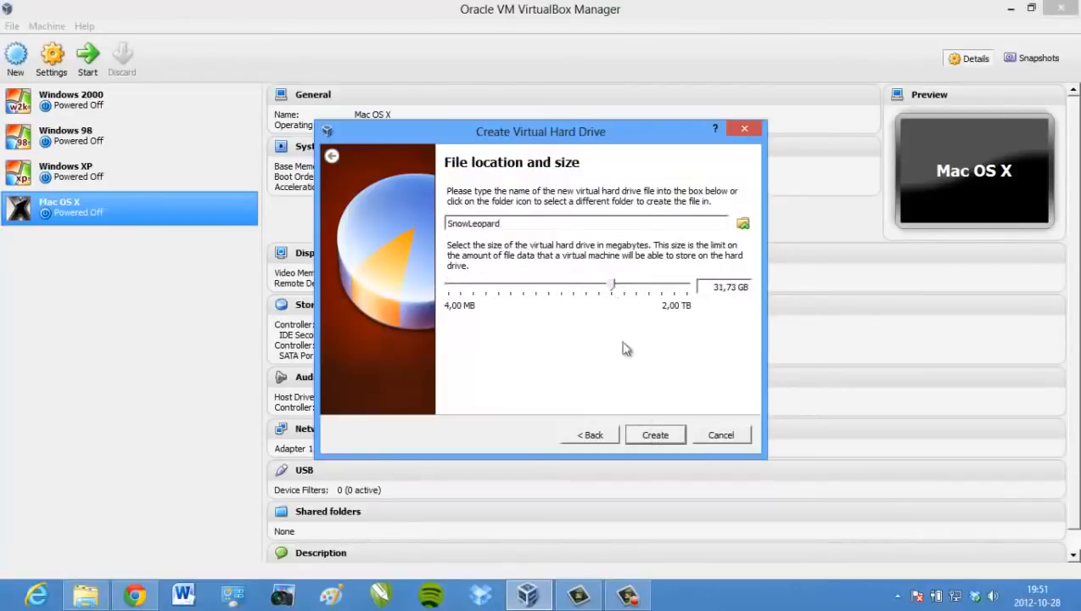
click(666, 436)
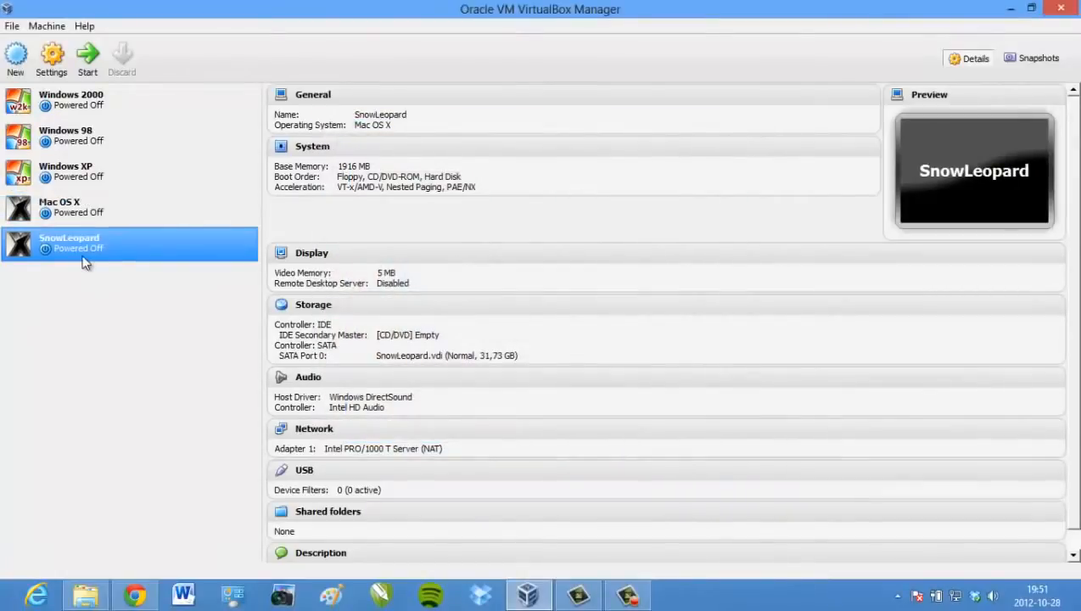
Open SnowLeopard's settings and disable EFI on the System page
right_click(90, 248)
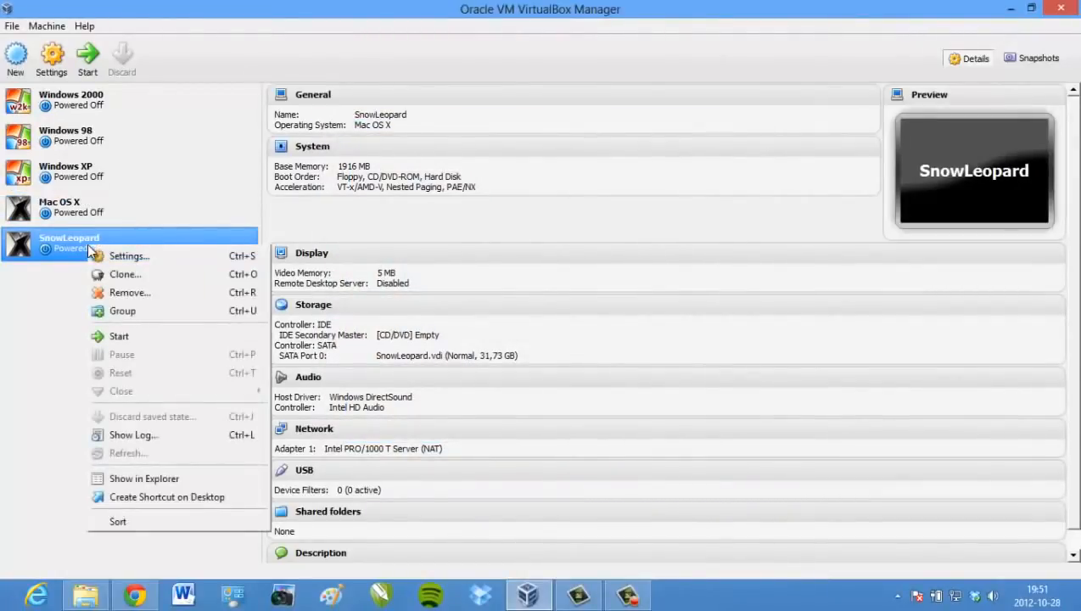
click(103, 254)
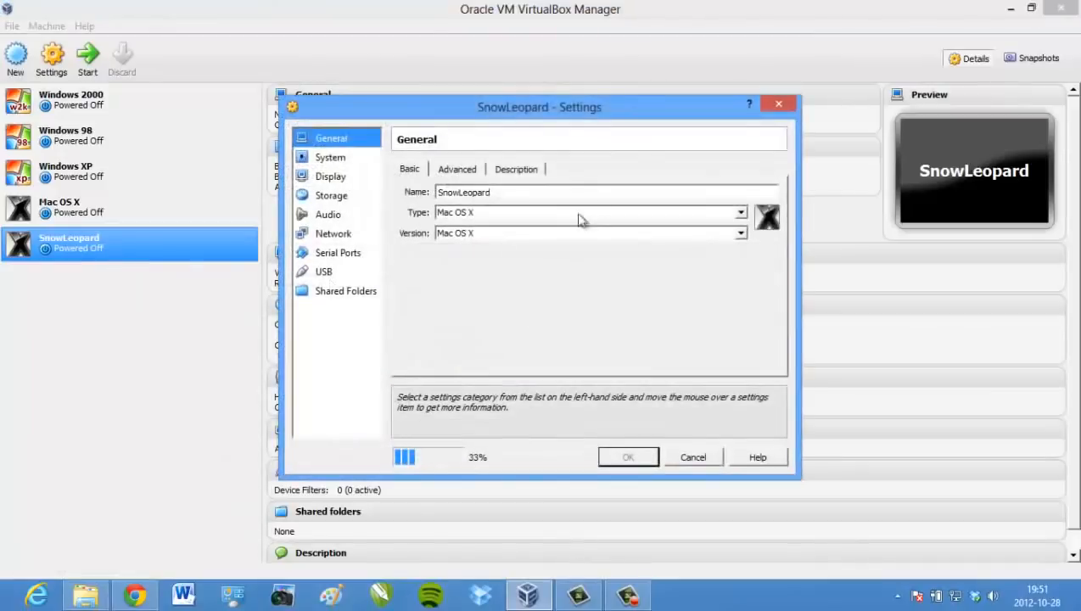
click(336, 161)
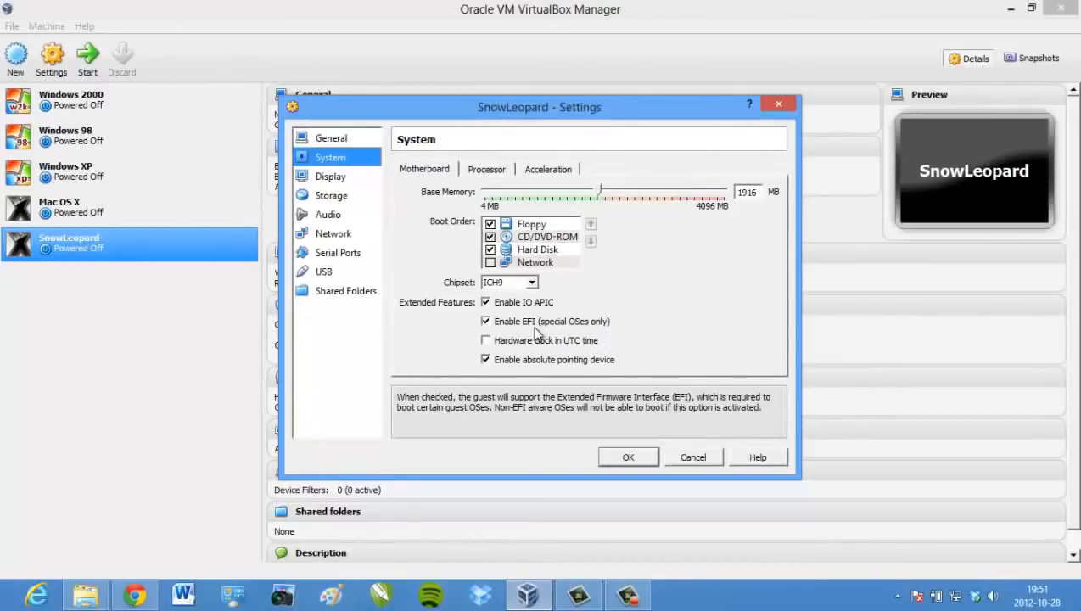
click(487, 326)
Raise the video memory to 128 MB and go to the Storage page
click(325, 175)
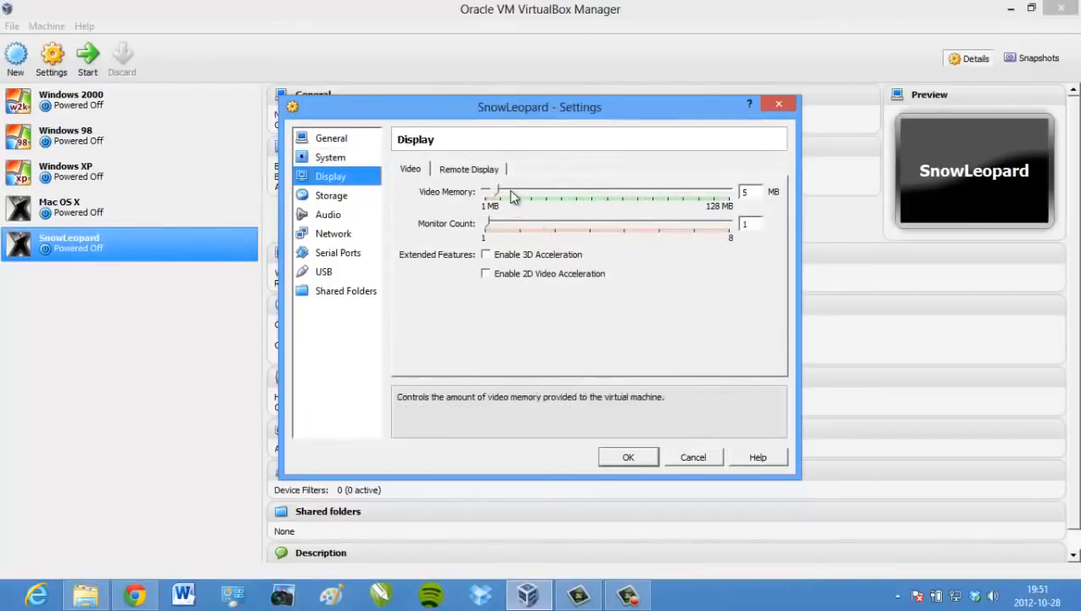
click(568, 197)
drag(569, 197, 738, 193)
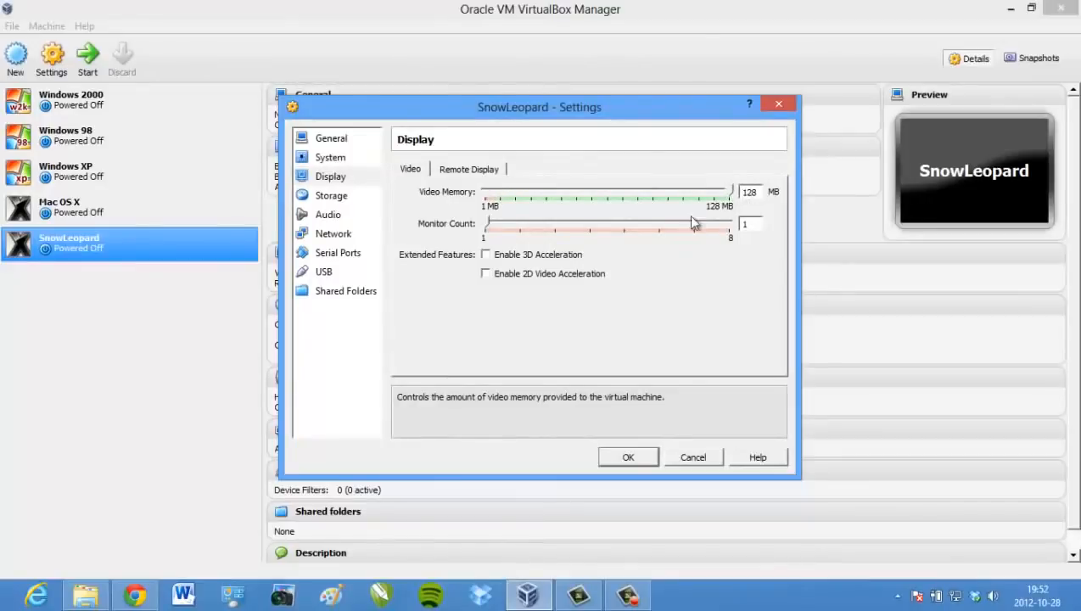
click(344, 201)
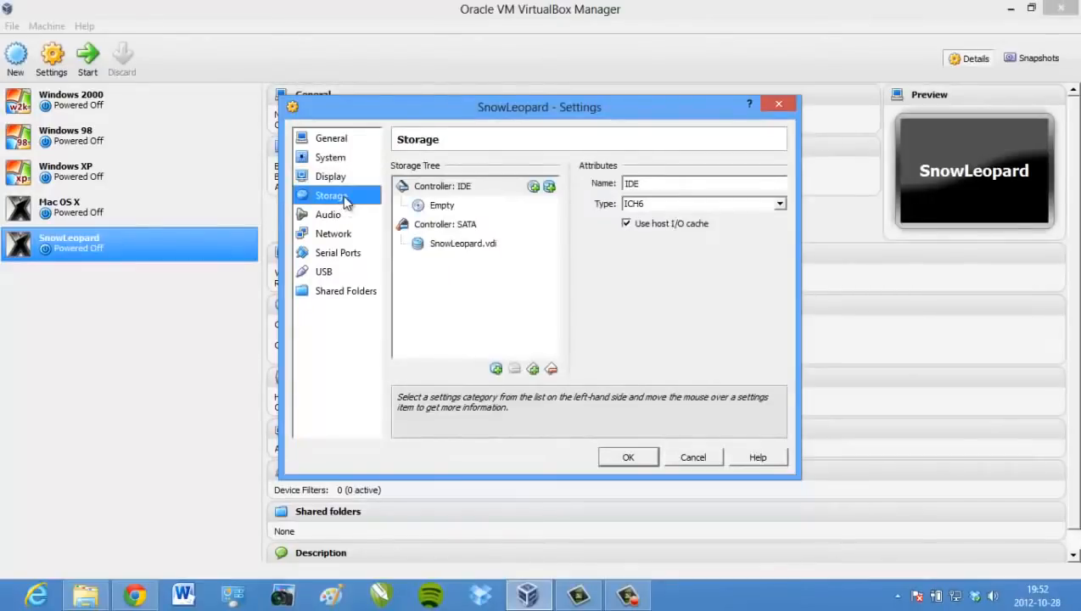
Load the Snow_Leopard_10.6.1-10.6.2 Hazard ISO into the empty IDE CD drive and save
click(443, 207)
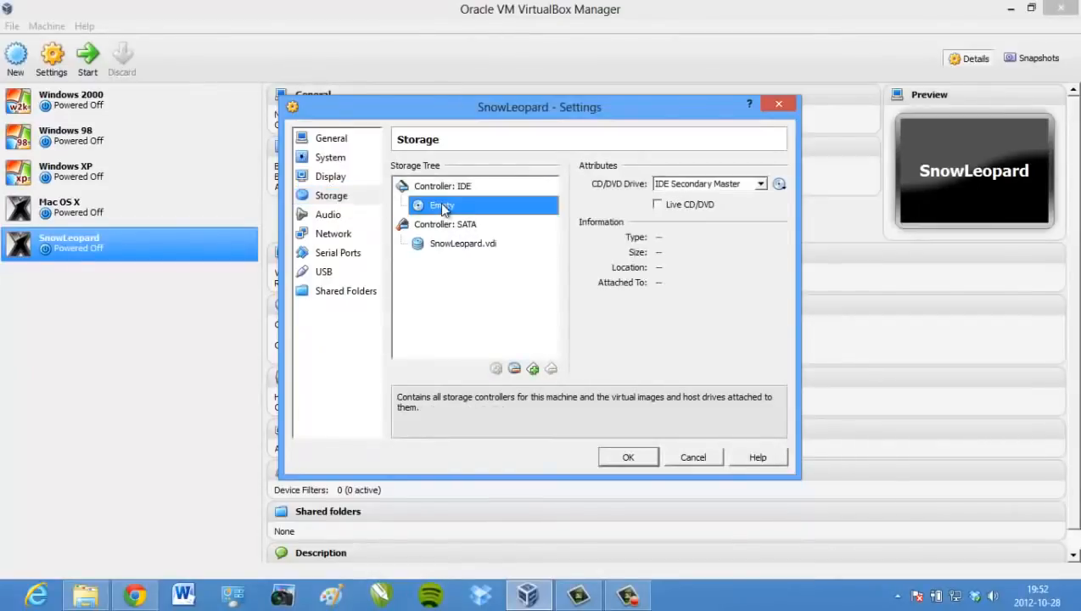
click(780, 185)
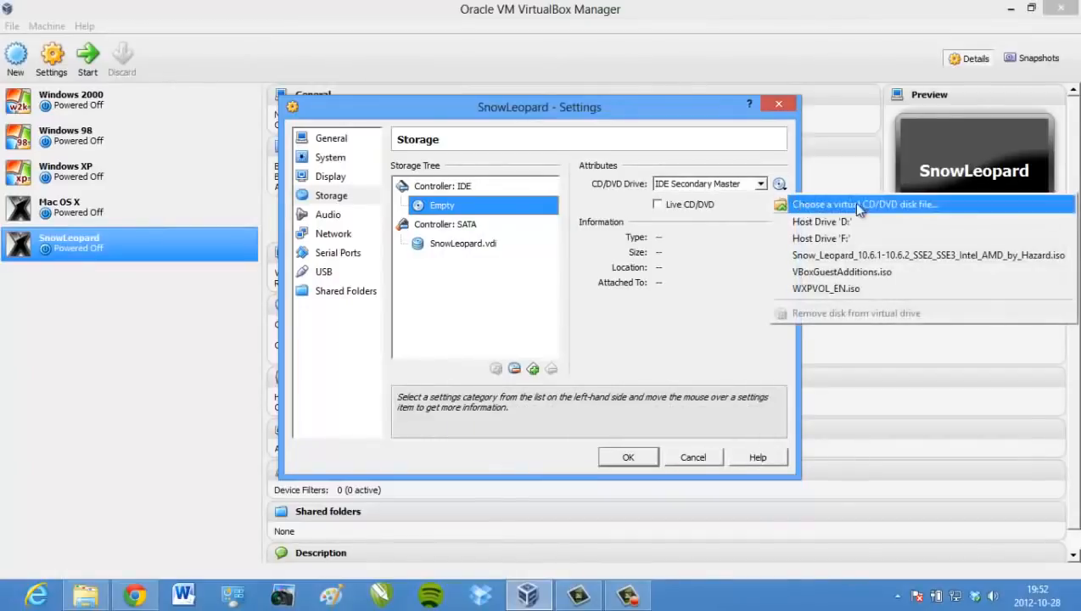
click(906, 207)
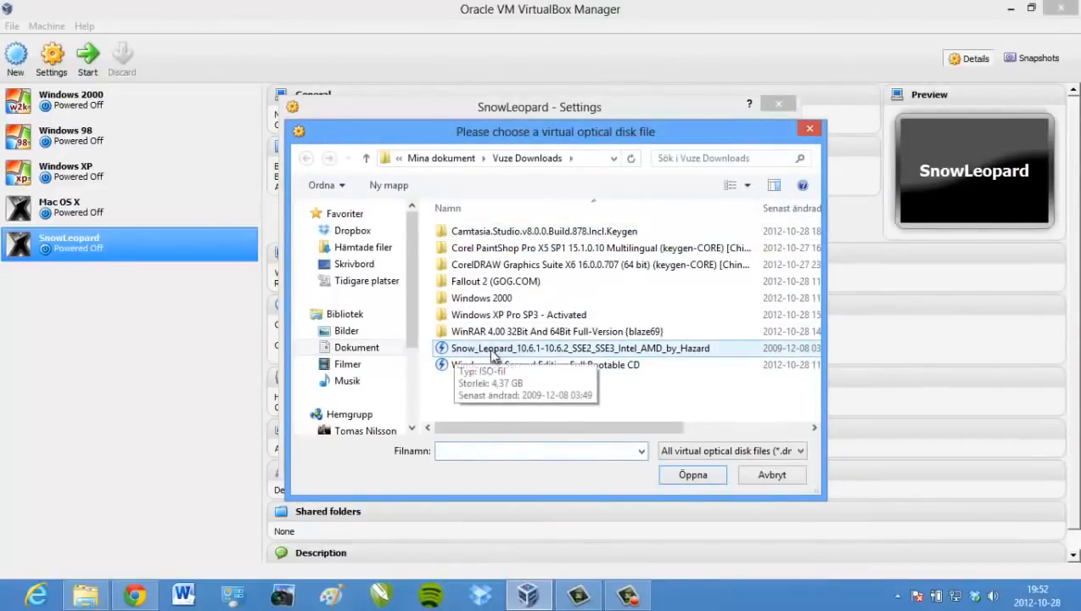
click(499, 353)
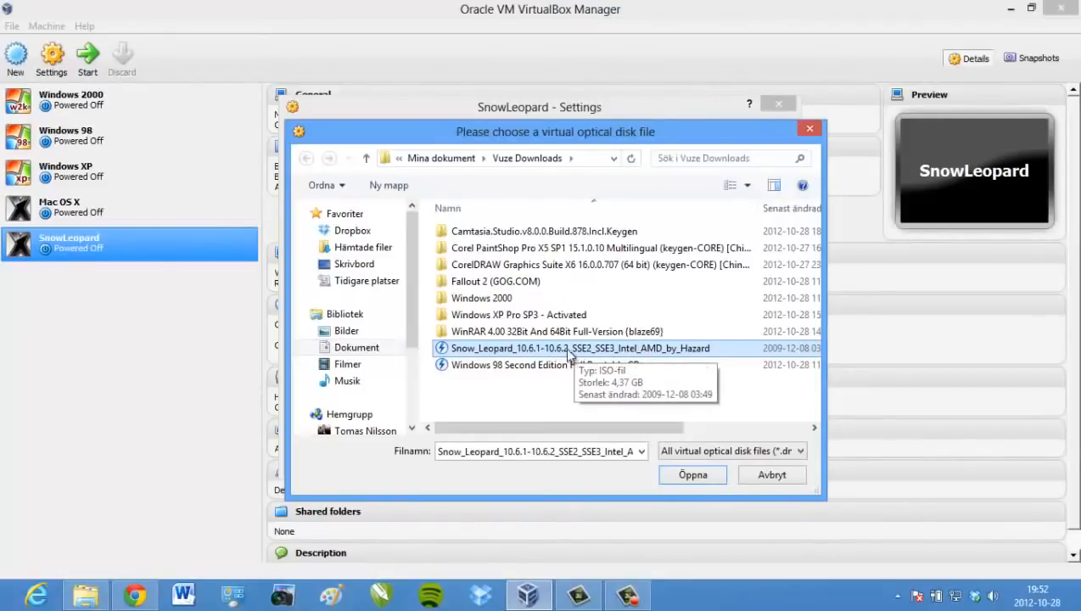
double_click(569, 355)
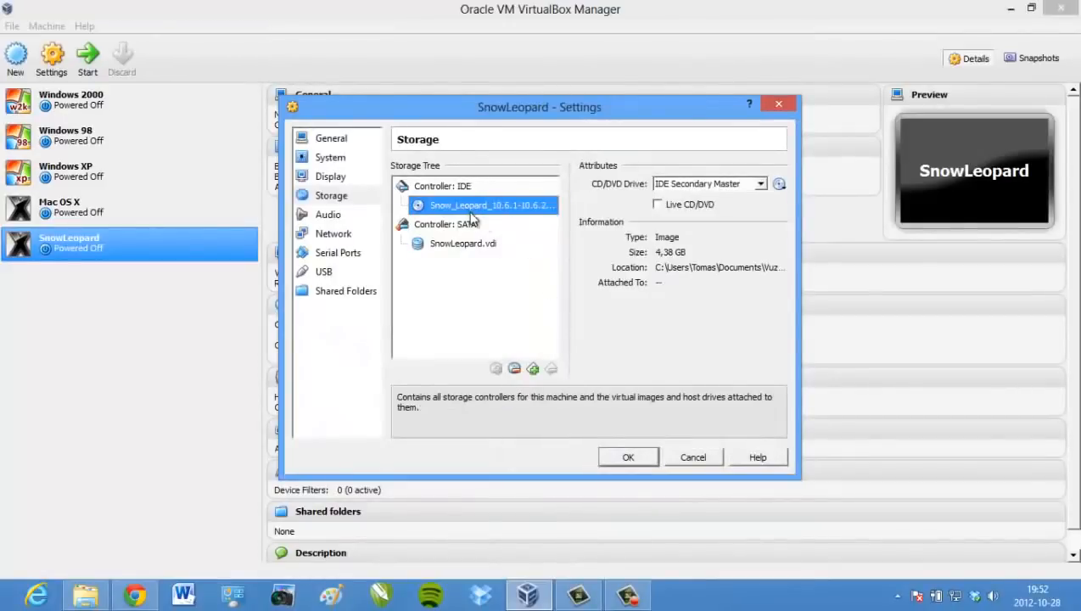
click(628, 456)
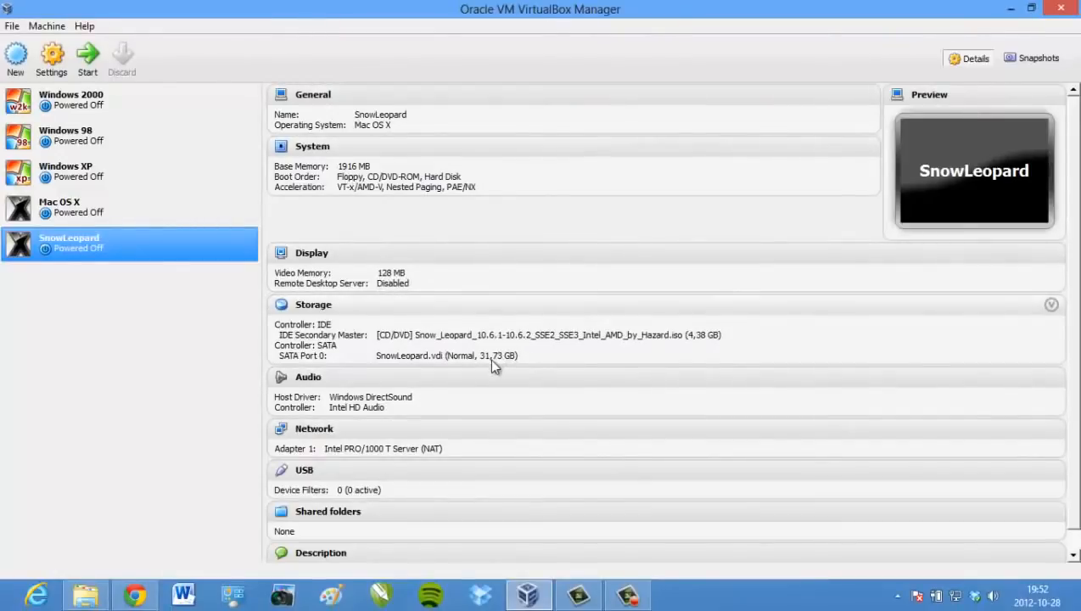
right_click(95, 241)
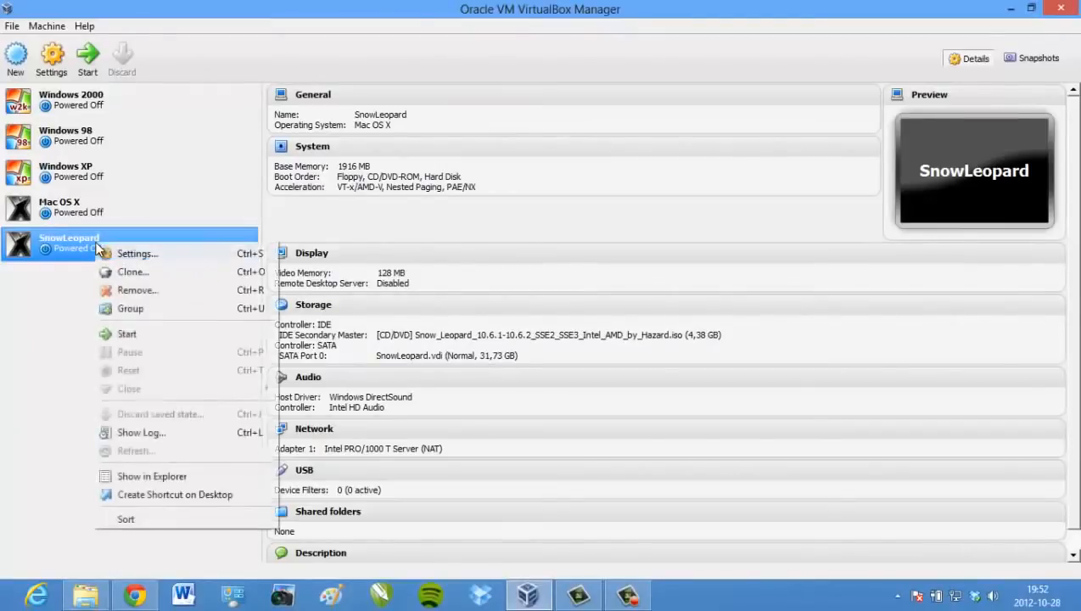
click(77, 238)
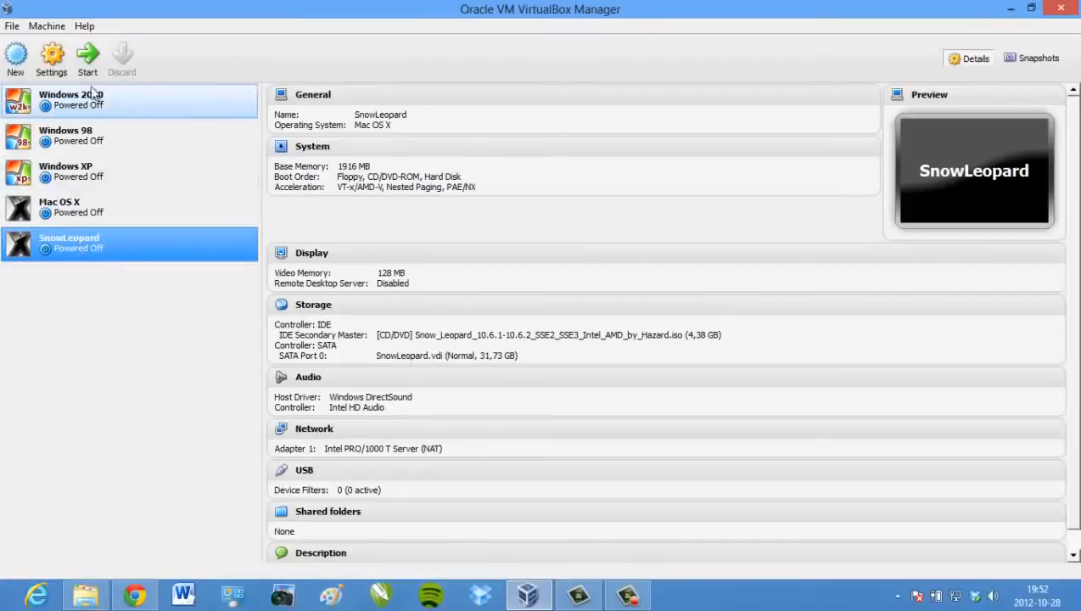
Boot SnowLeopard from the CD, silence the mouse integration notice, and maximize its window
click(84, 56)
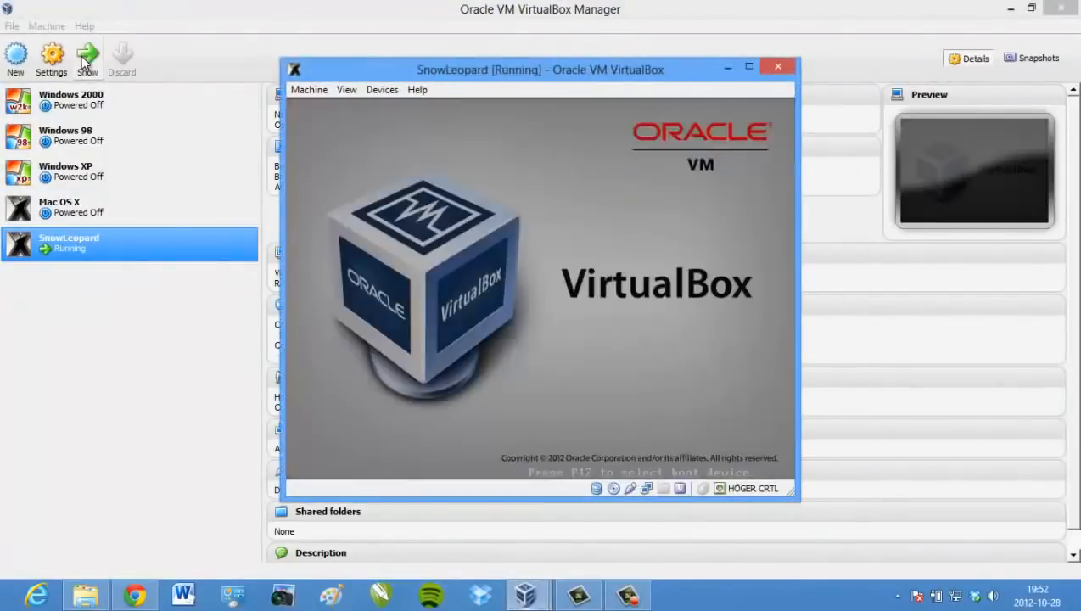
click(1009, 9)
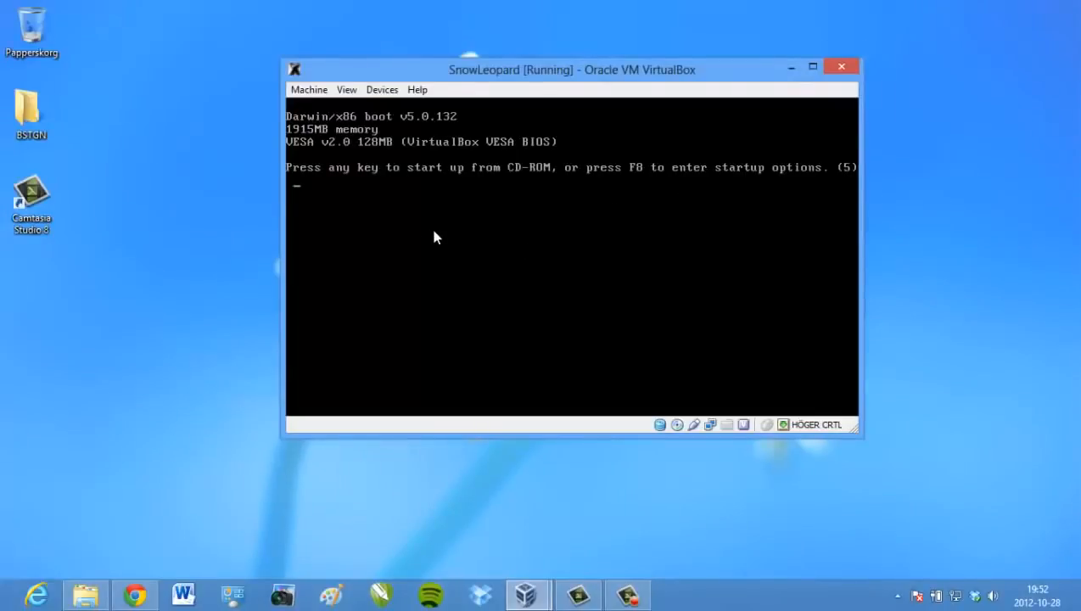
key(Return)
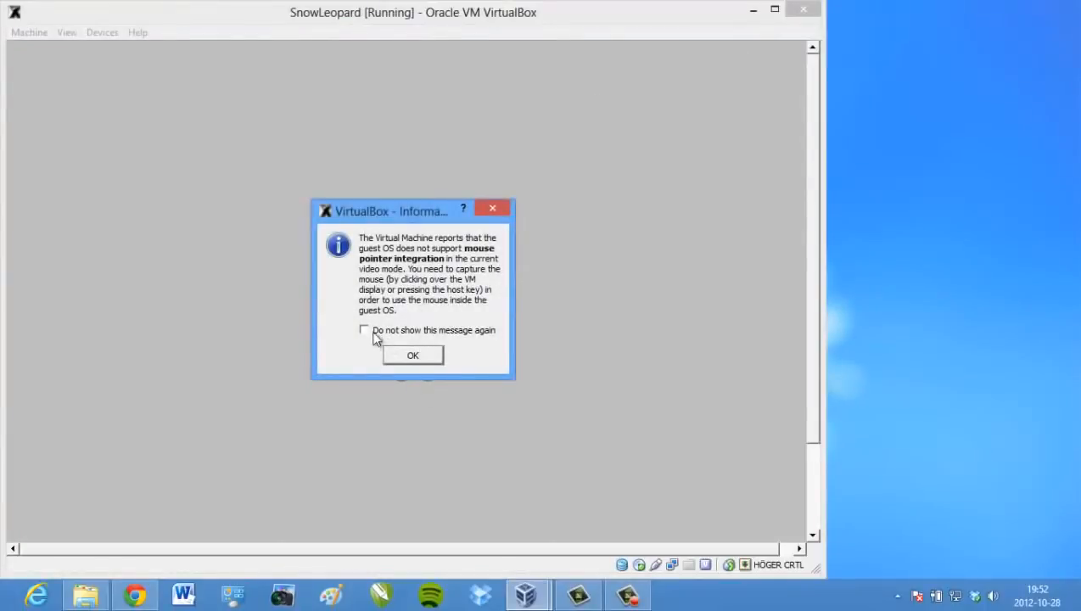
click(364, 330)
click(427, 355)
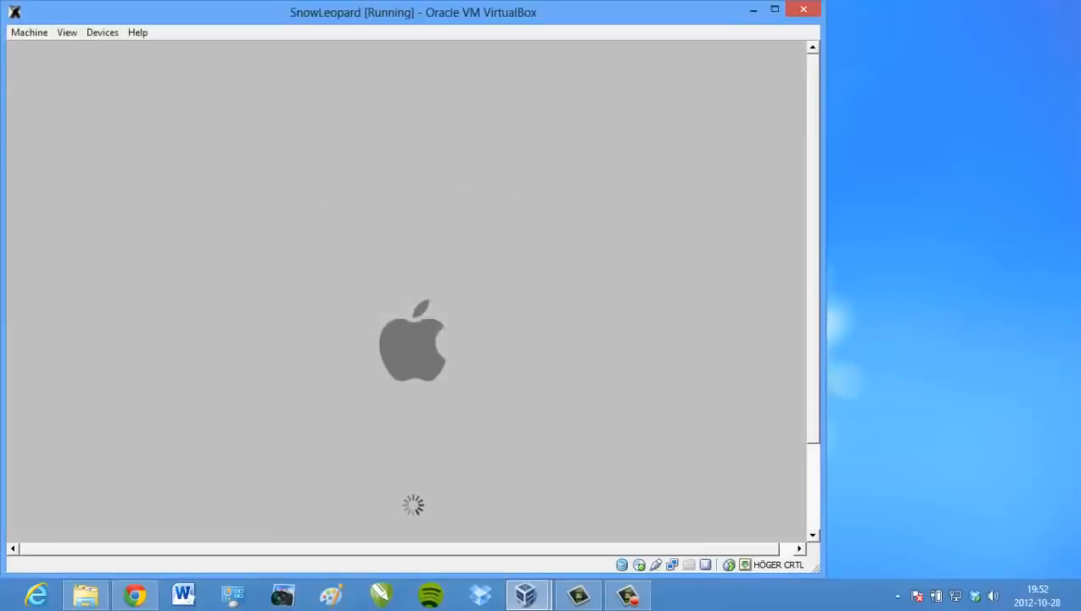
click(775, 10)
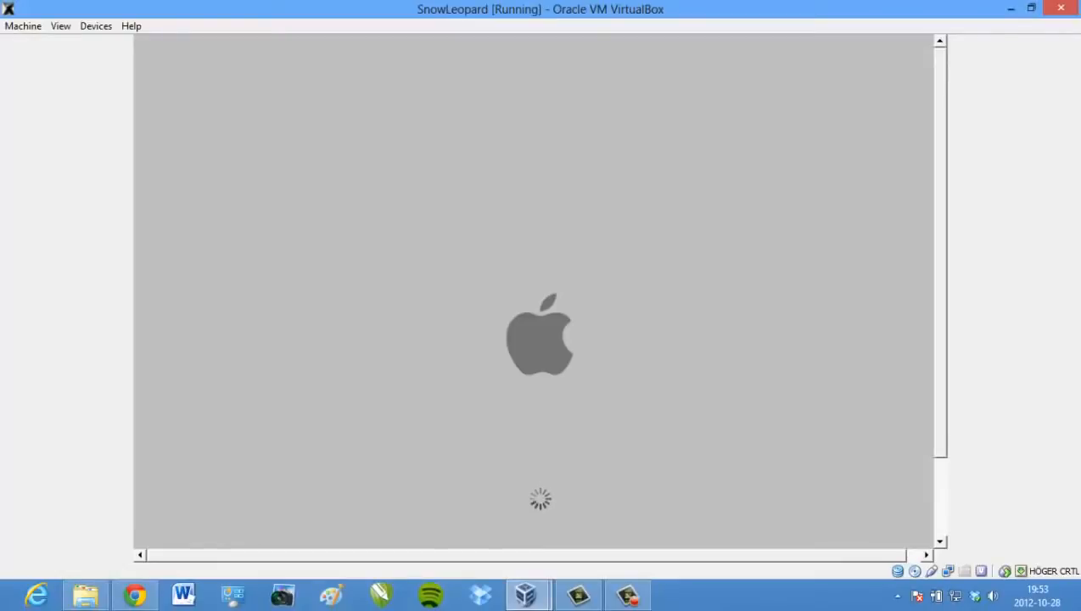
In fullscreen, choose English, pass the Welcome page and agree to the license
key(Control_R+f)
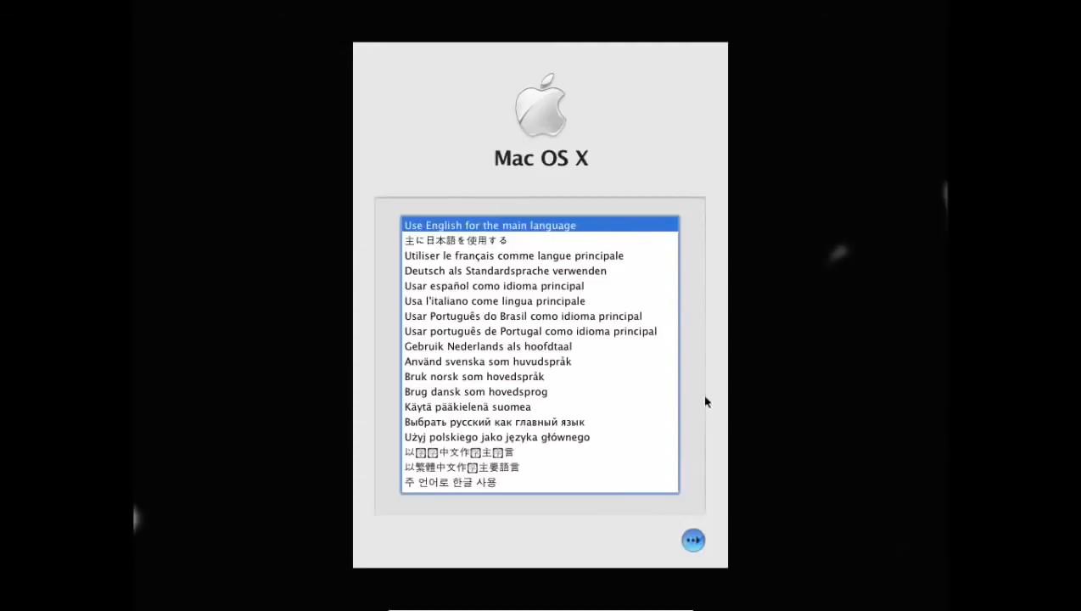
click(692, 540)
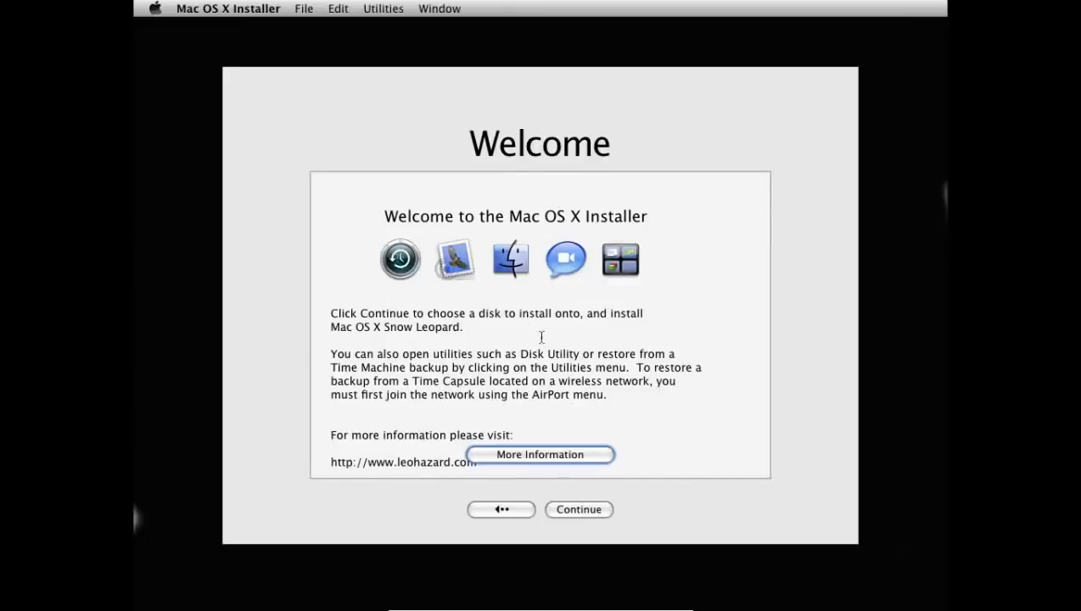
click(599, 512)
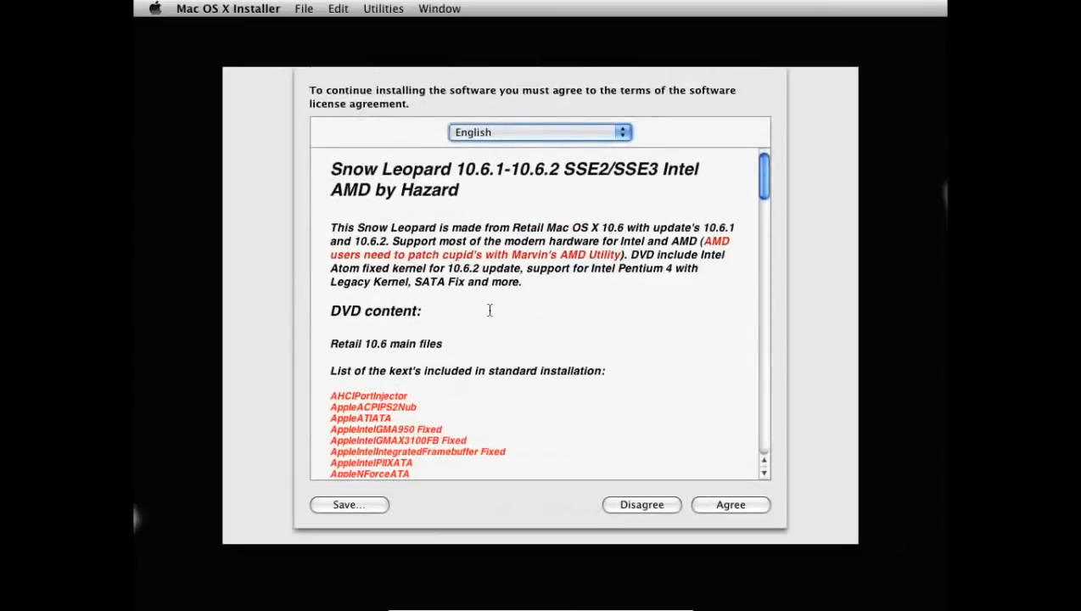
click(730, 505)
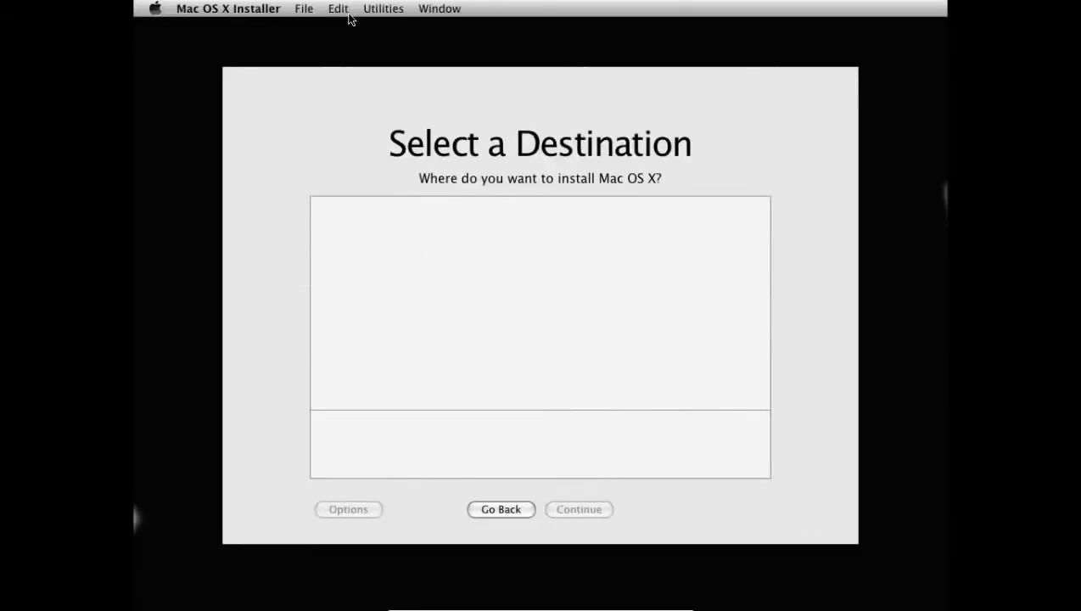
In Disk Utility, erase the 31.7 GB virtual disk as Mac OS Extended (Journaled)
click(376, 10)
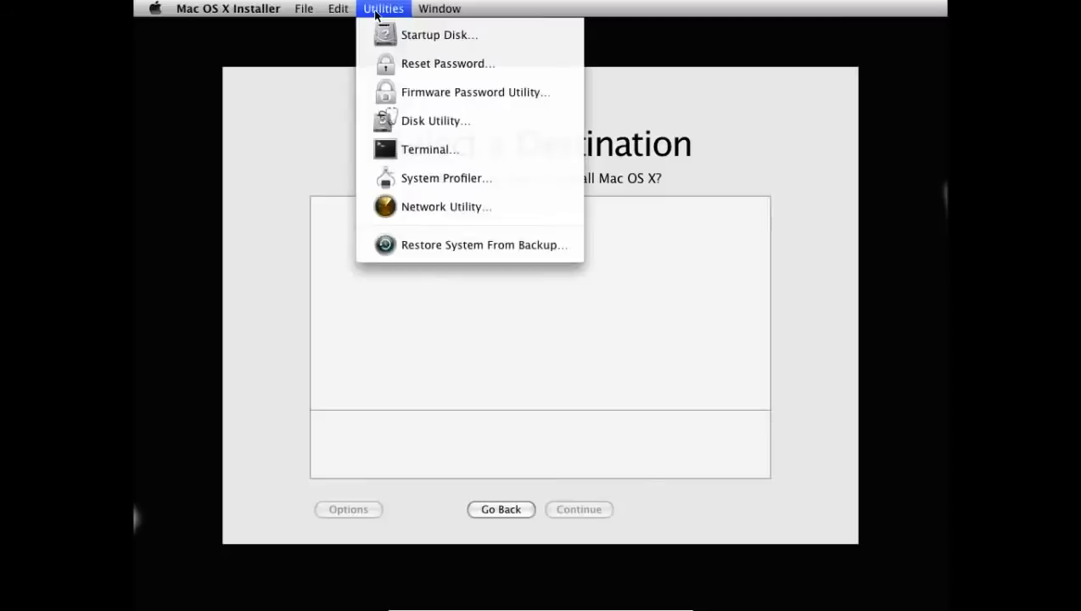
click(450, 120)
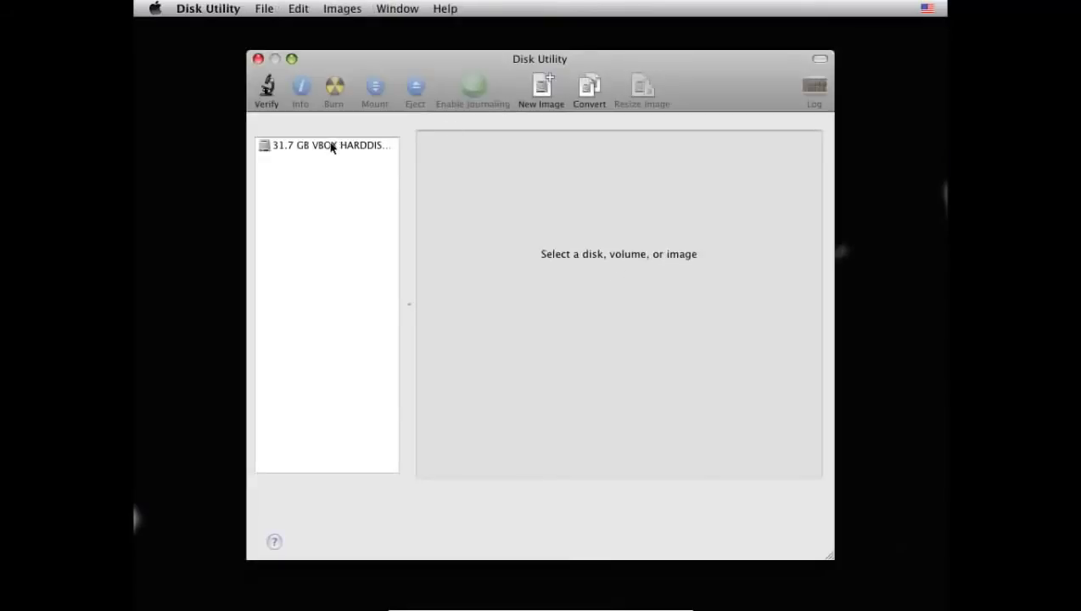
click(332, 148)
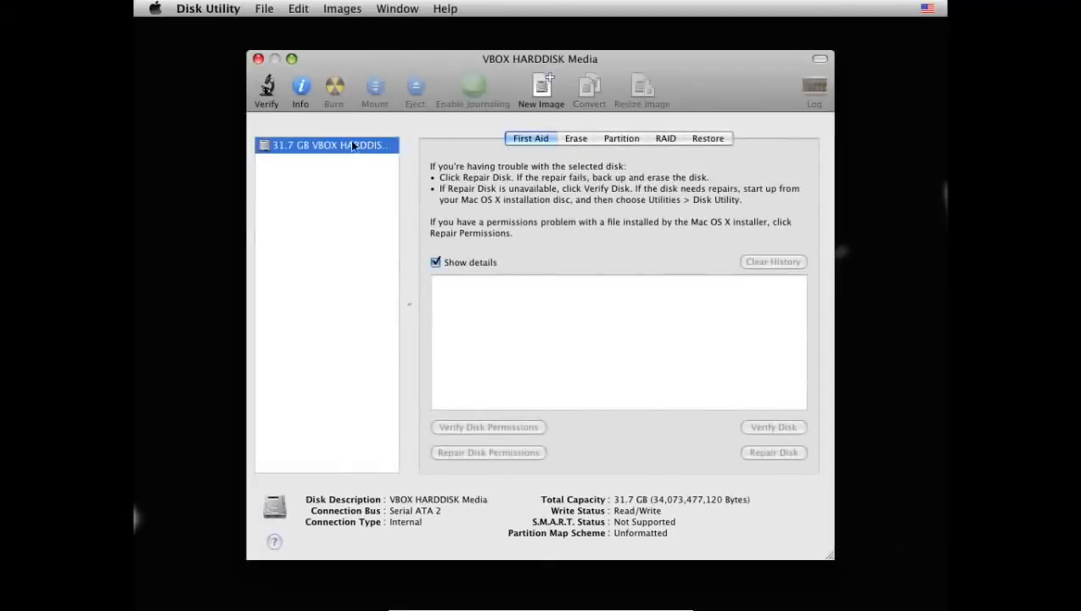
click(566, 139)
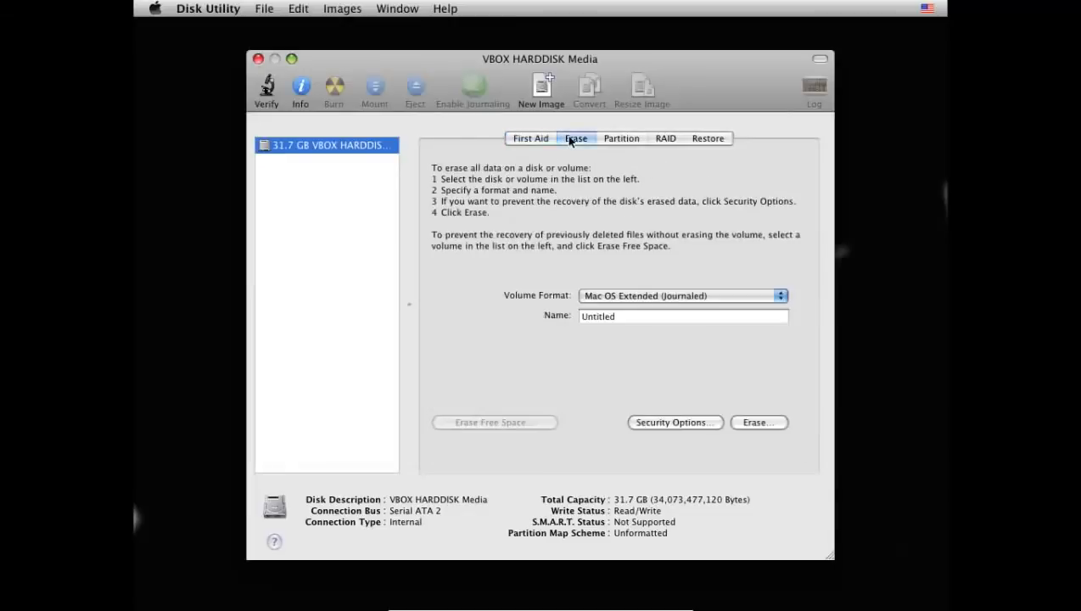
right_click(331, 148)
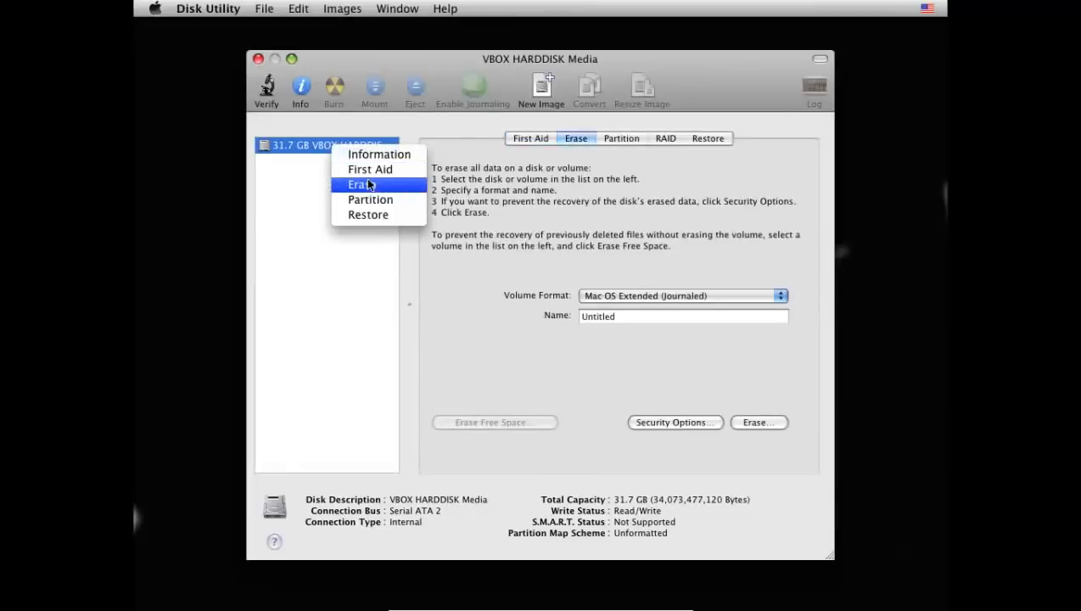
click(306, 247)
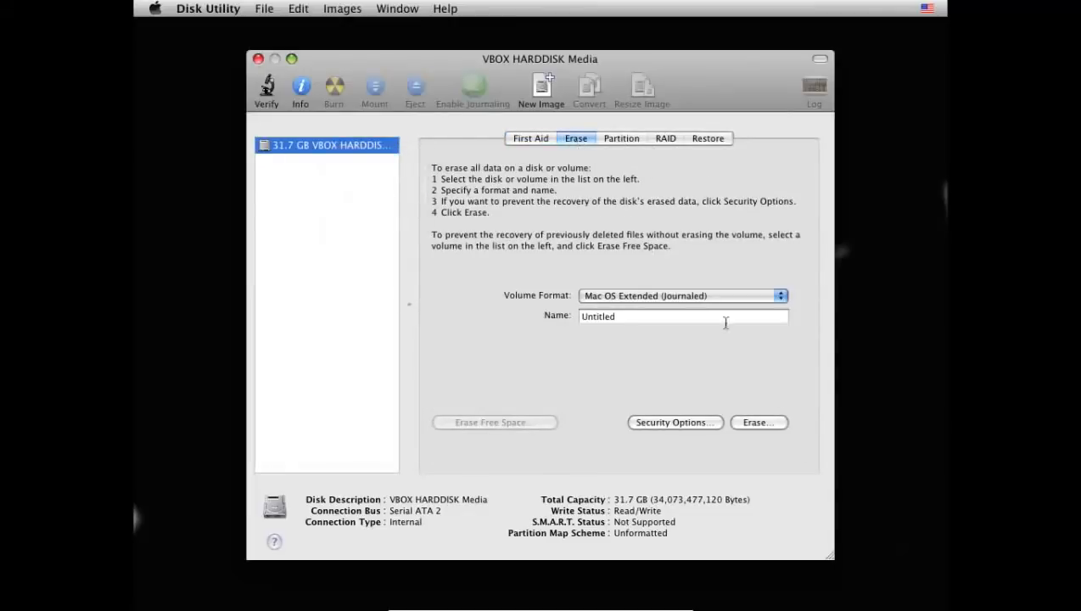
click(767, 423)
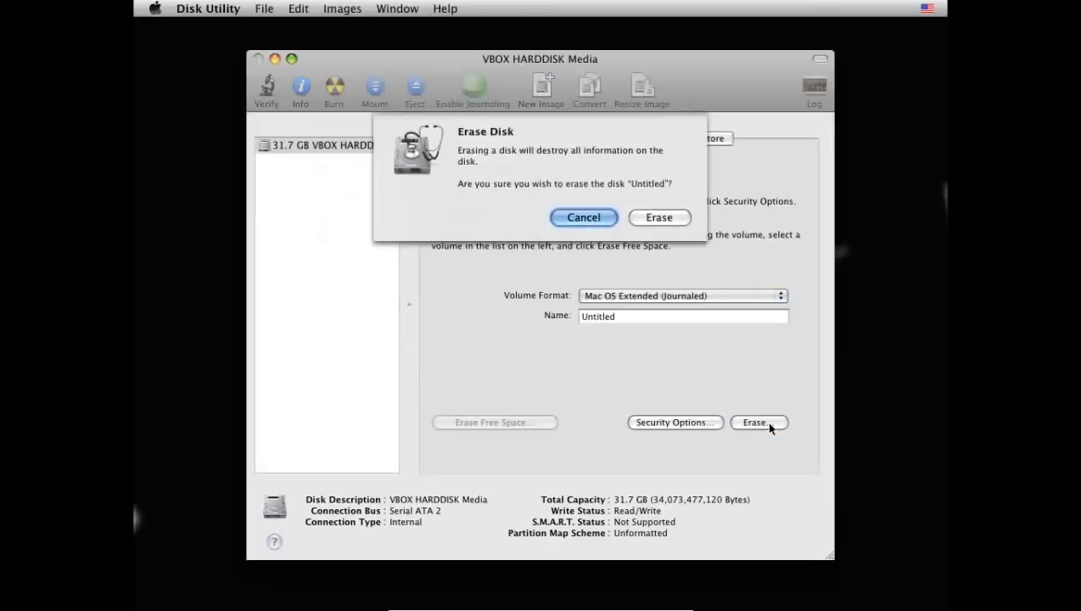
click(650, 218)
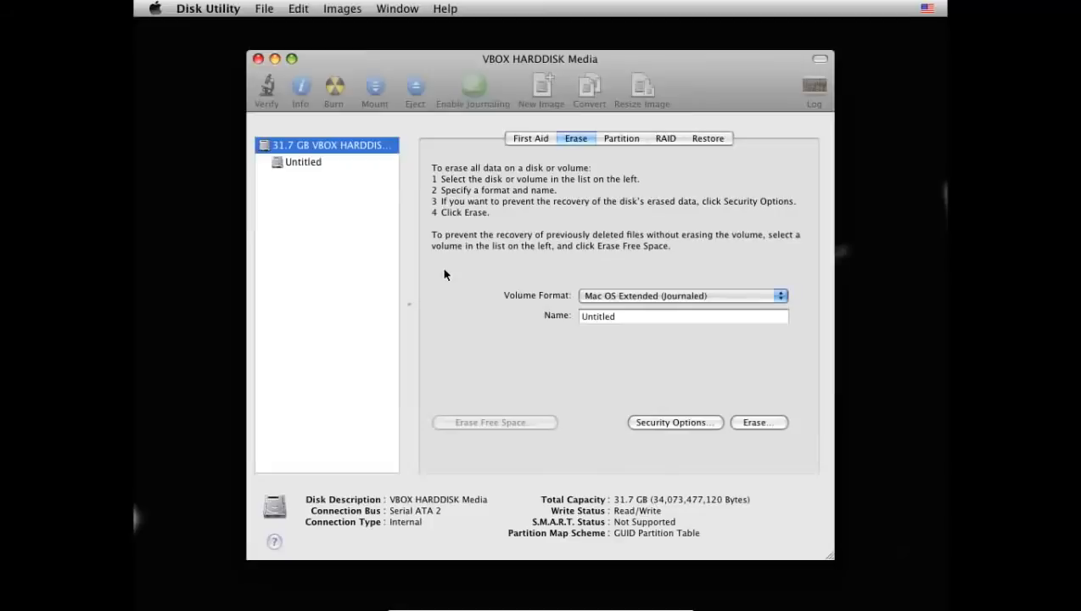
Keep the new volume named Untitled and close Disk Utility
click(303, 163)
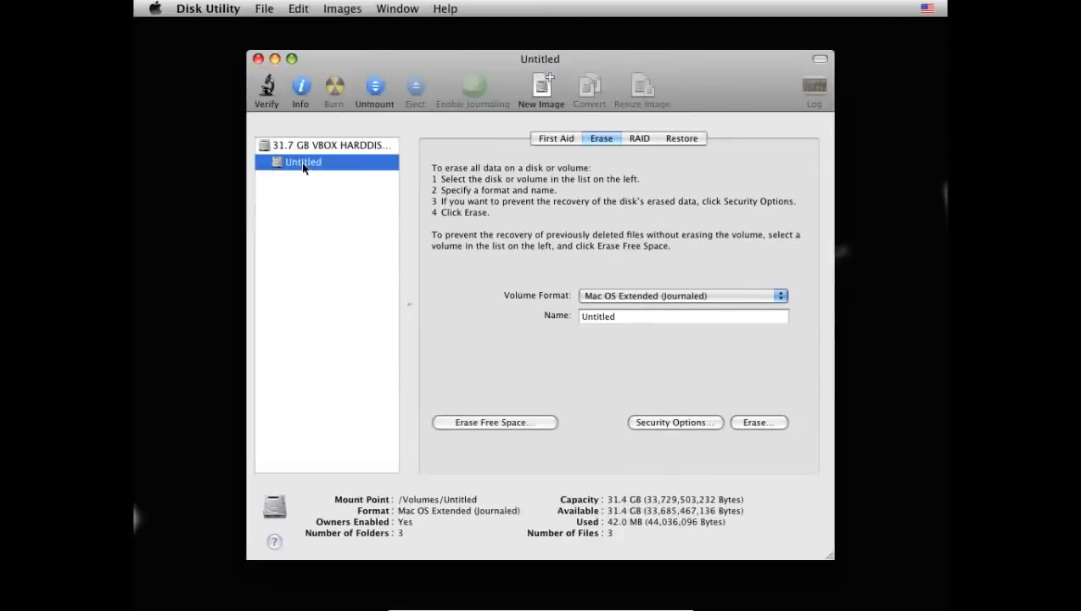
right_click(303, 167)
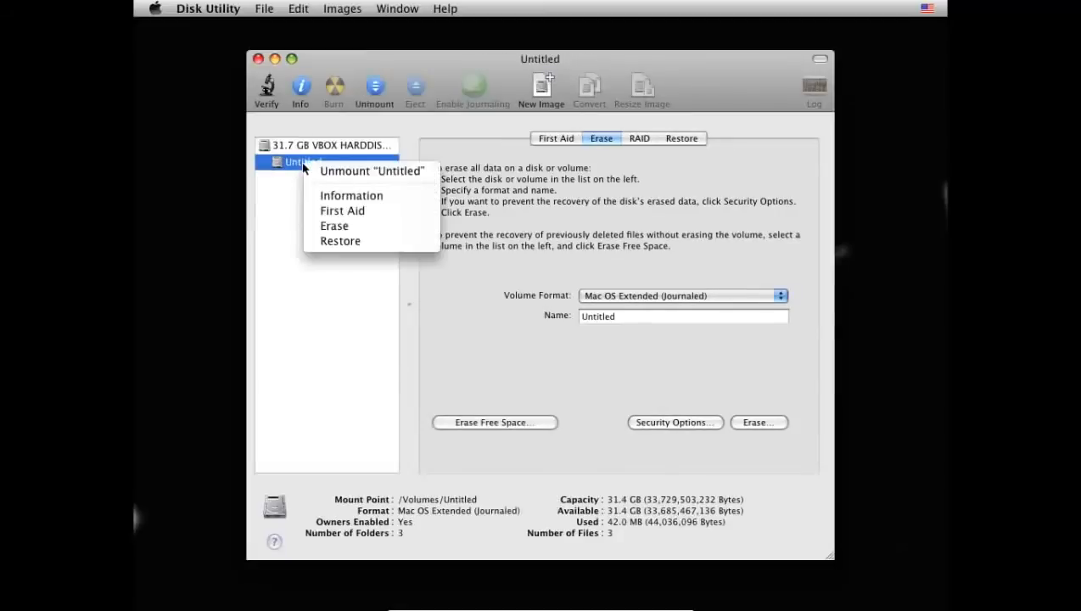
click(289, 208)
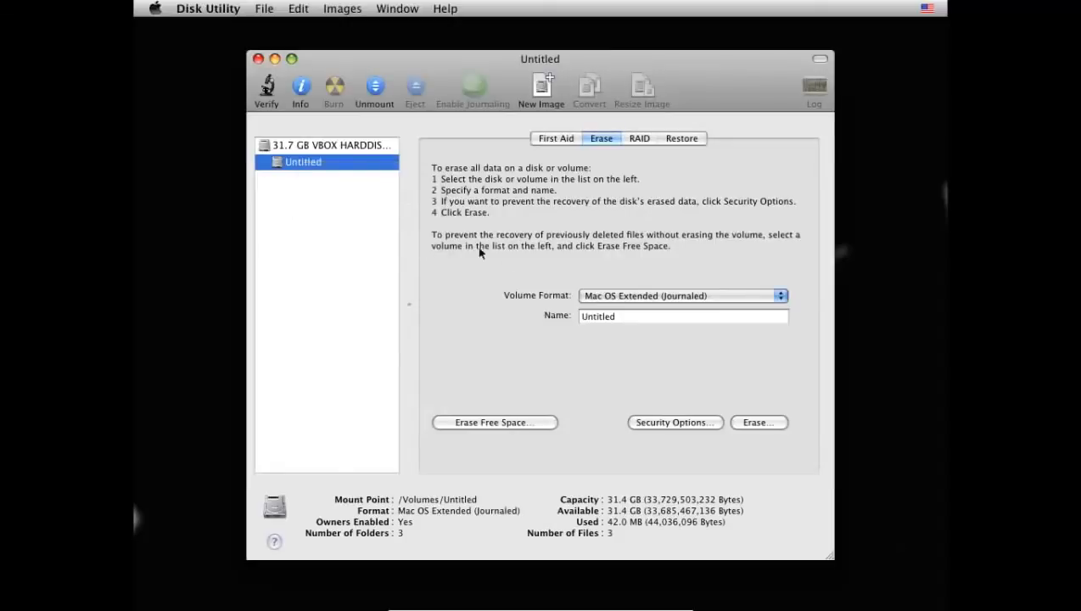
click(647, 317)
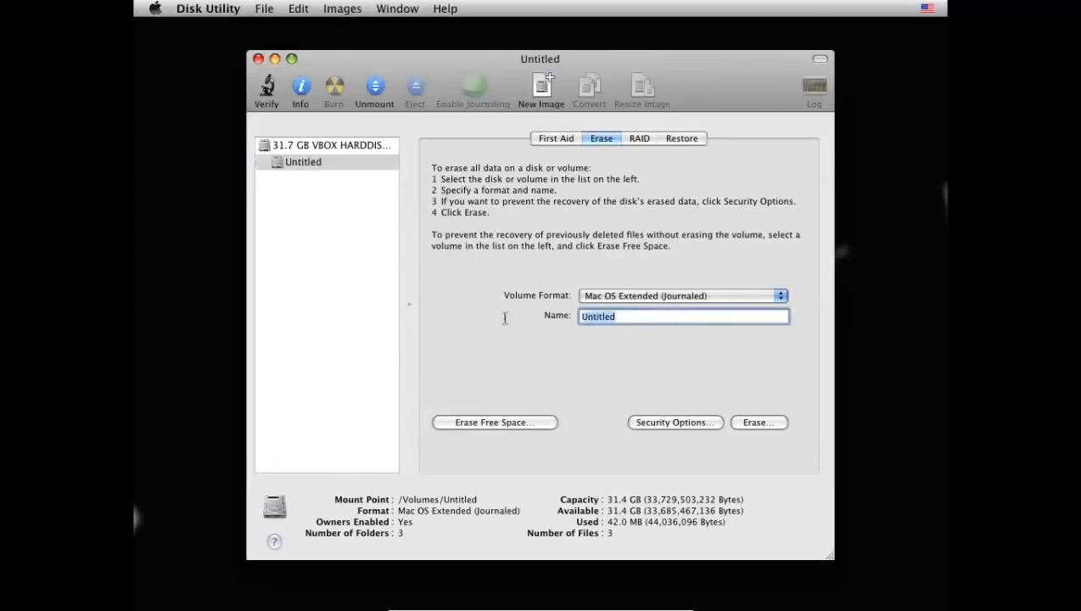
text(Snow Leopard)
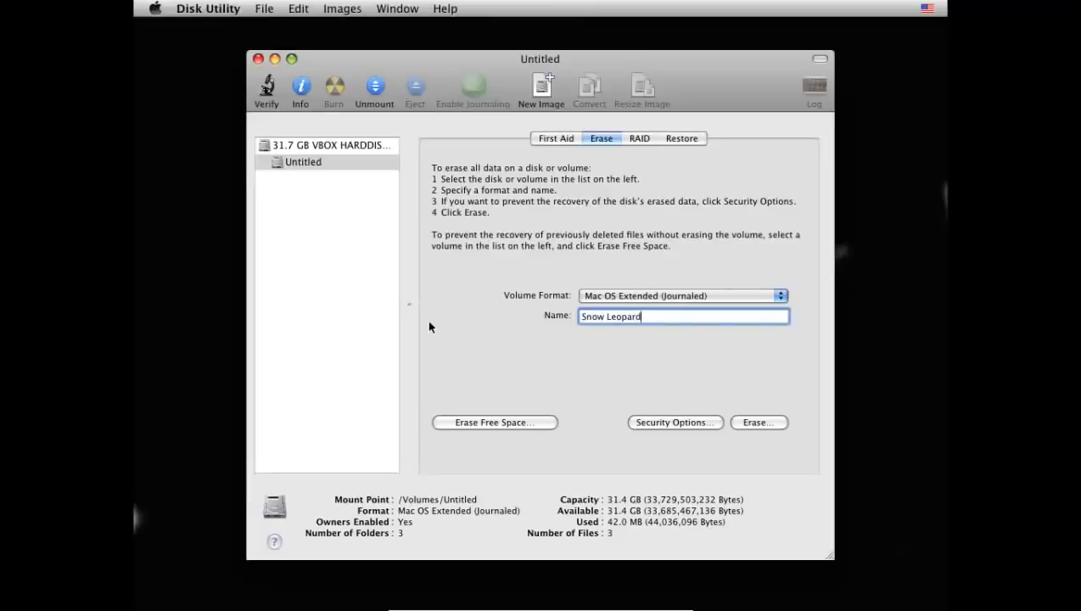
click(333, 315)
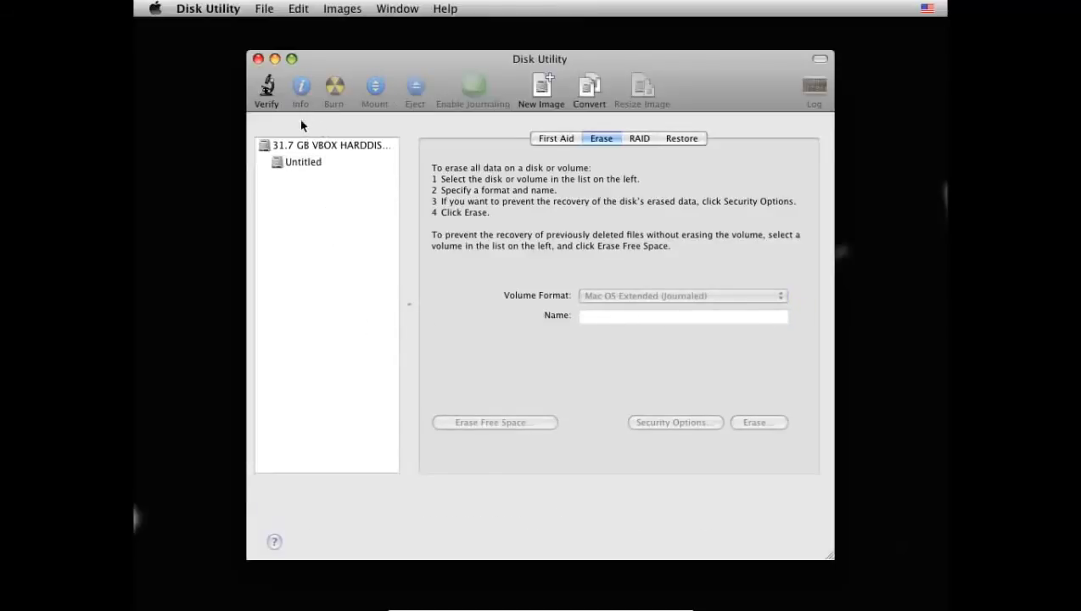
click(258, 59)
Pick the Untitled volume as destination and open Customize on the Install Summary
click(357, 251)
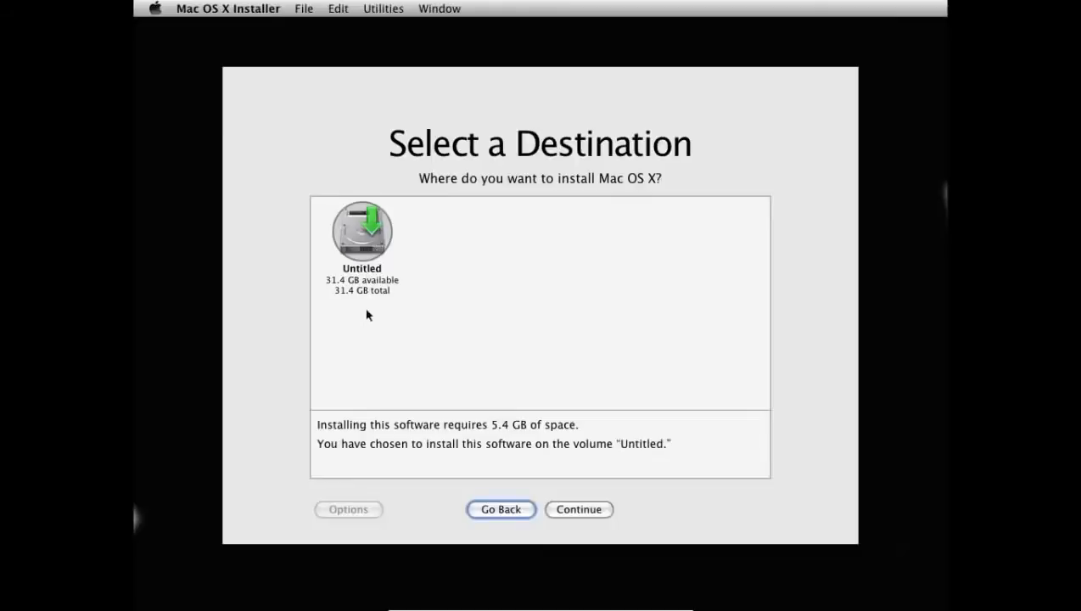
click(593, 514)
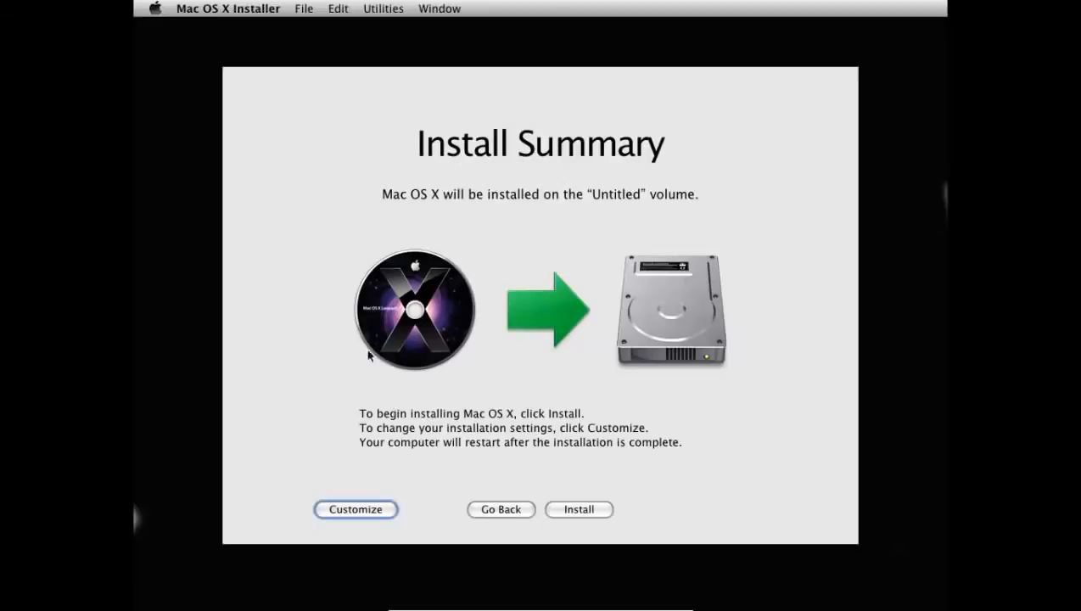
click(352, 510)
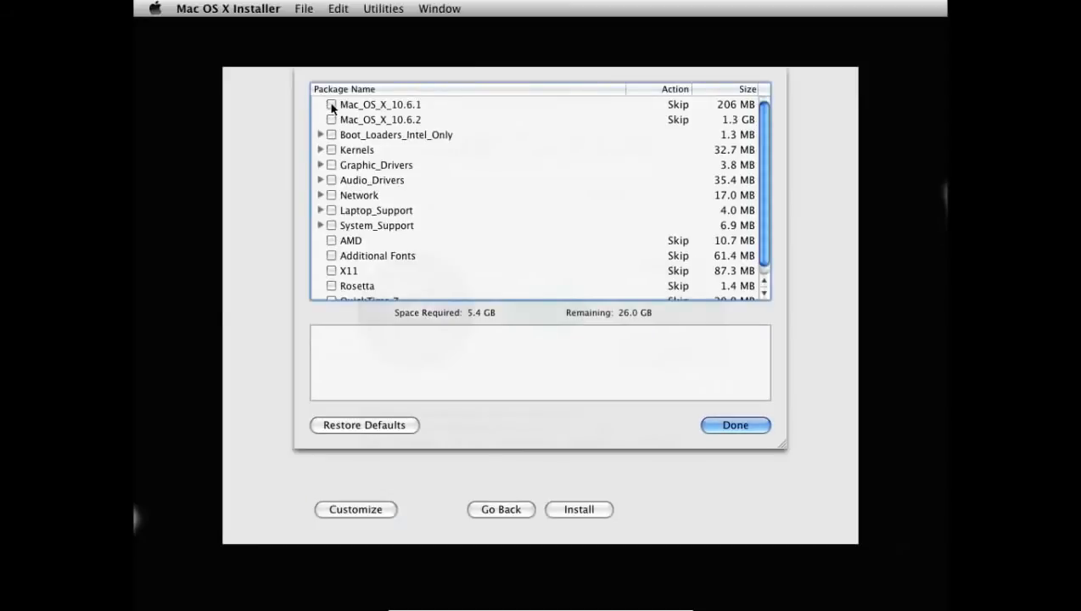
Tick Mac_OS_X_10.6.1, 10.6.2, Chameleon_RC3_PCEFI_10.5 and Legacy_kernel_10.2.0 in the package list
click(332, 106)
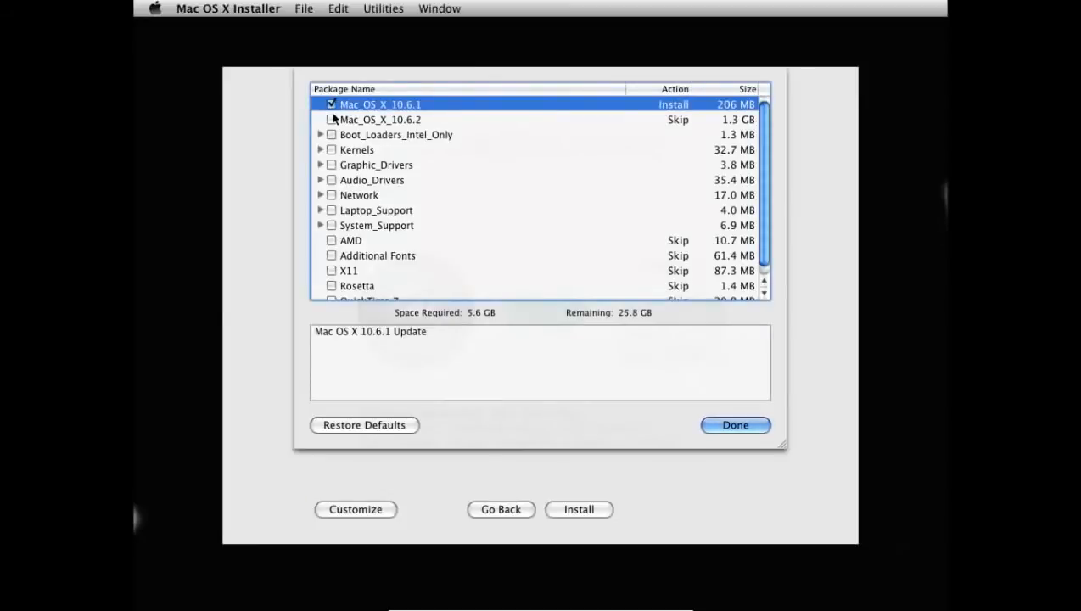
click(331, 119)
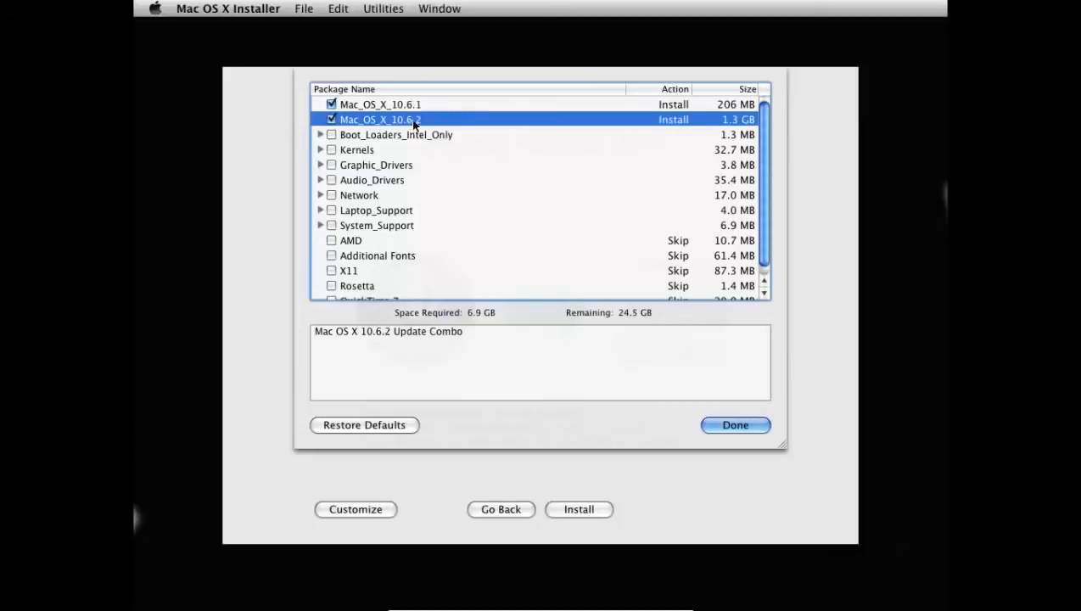
click(321, 136)
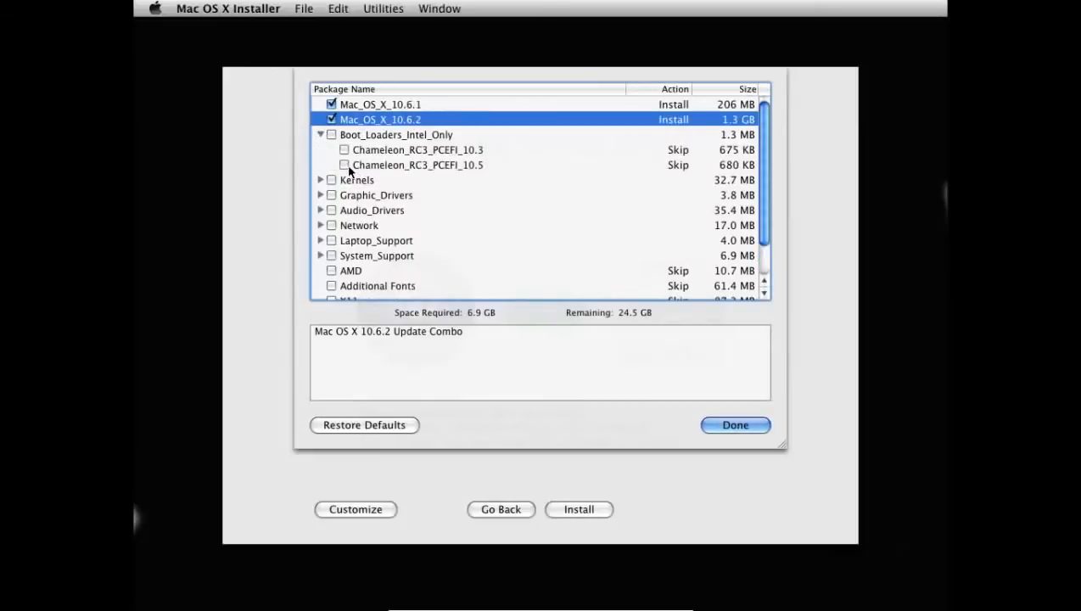
click(343, 164)
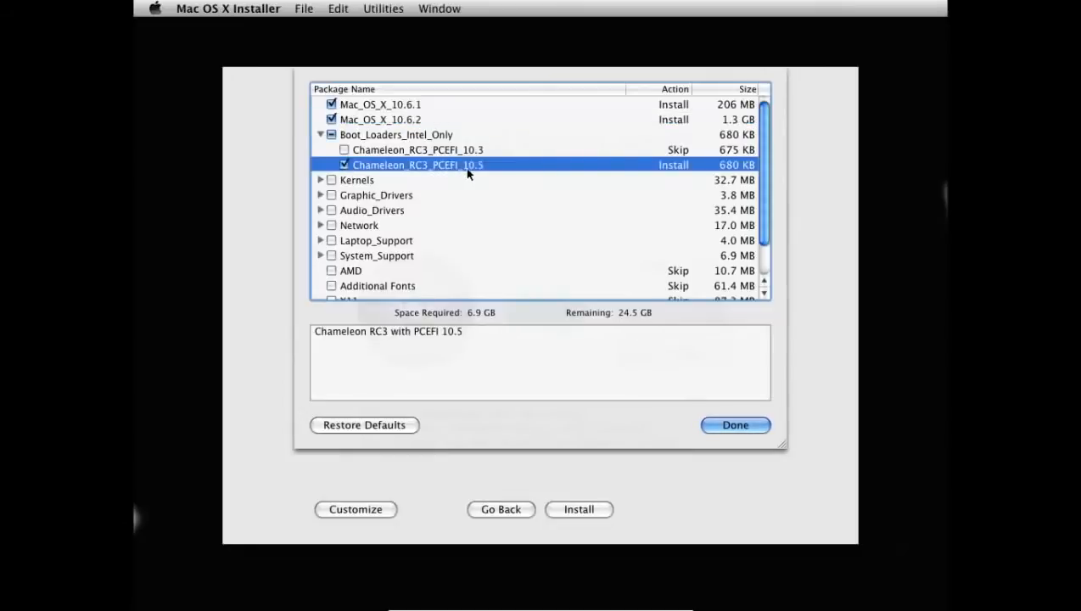
click(321, 135)
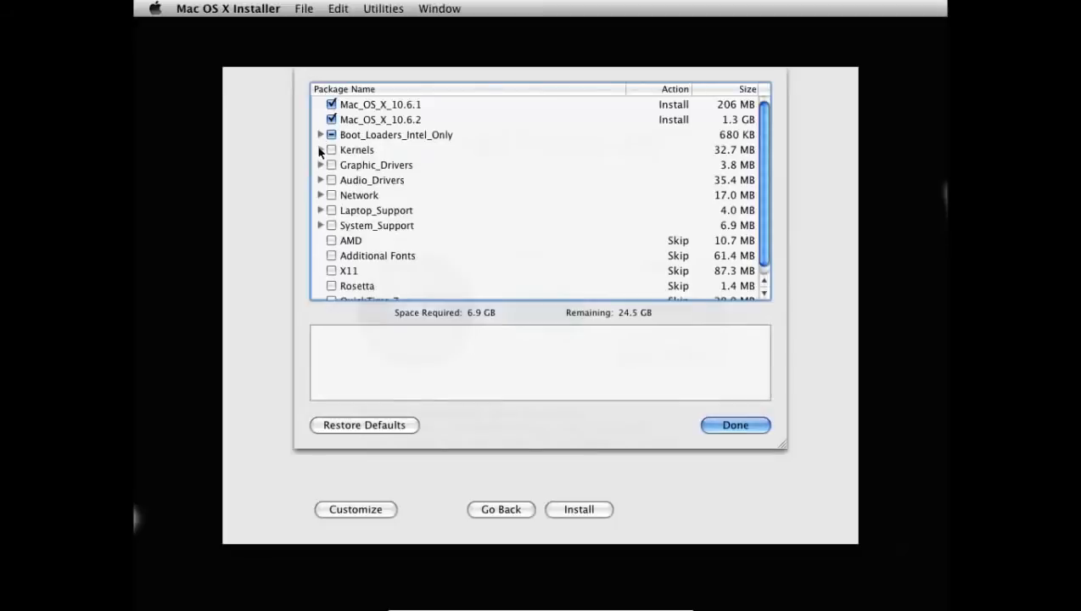
click(320, 150)
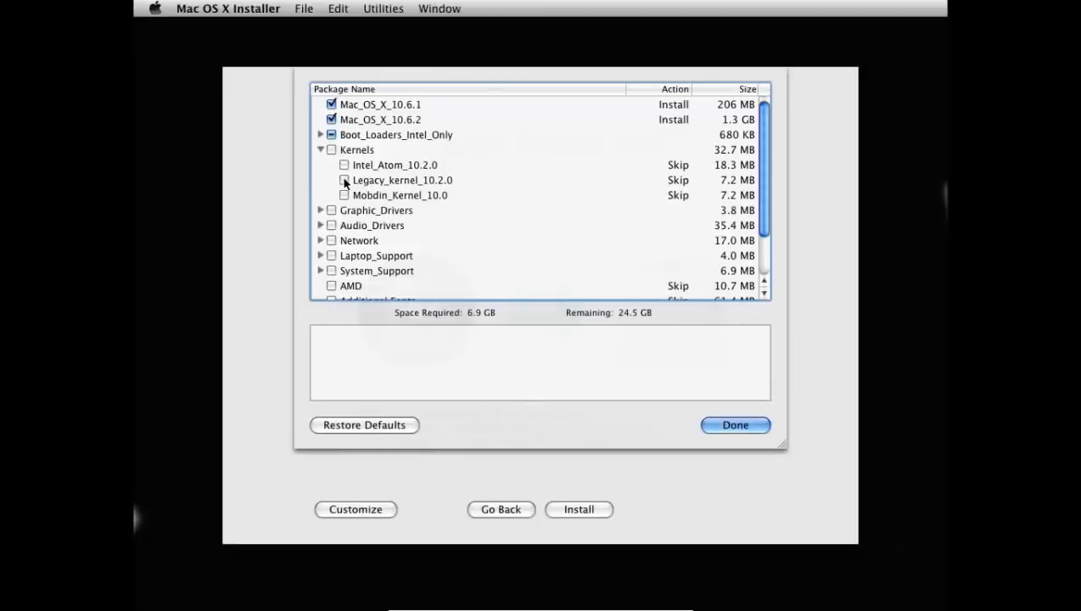
click(344, 181)
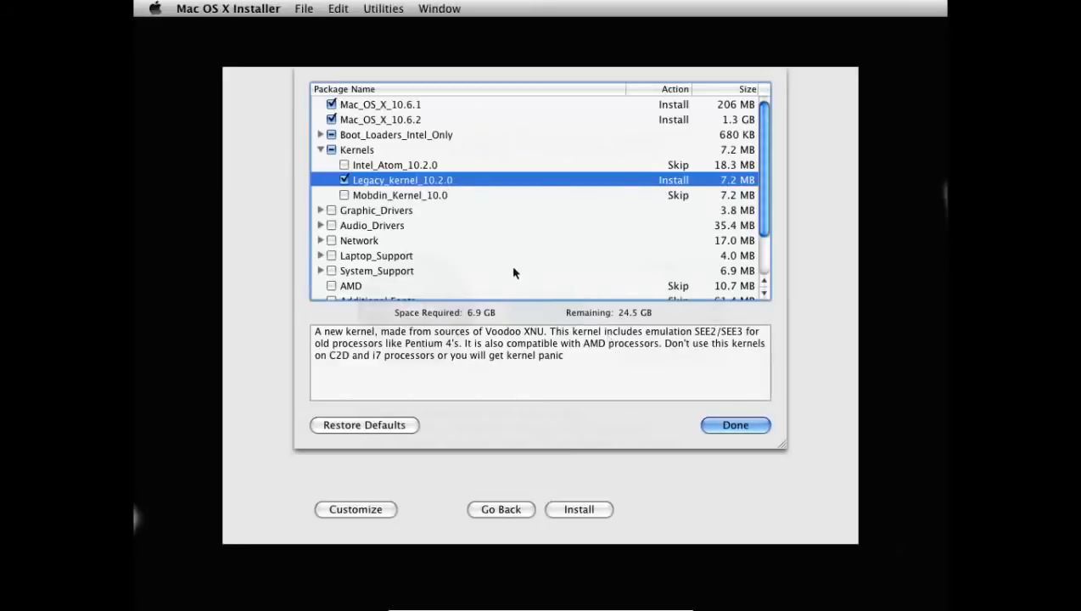
click(320, 150)
Confirm the packages, begin installing onto Untitled and skip the DVD check
click(733, 426)
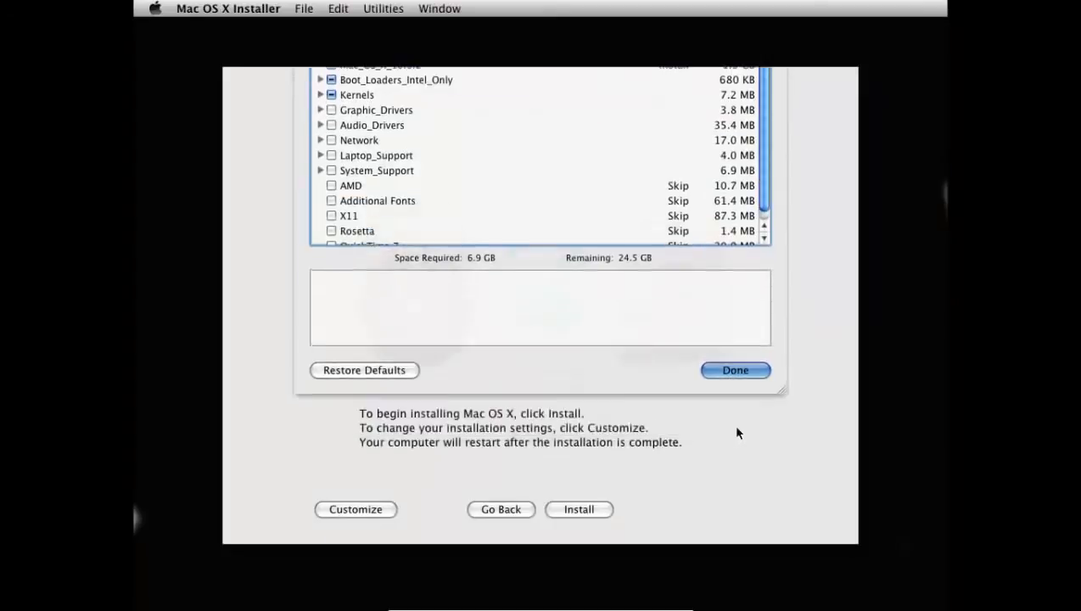
click(591, 511)
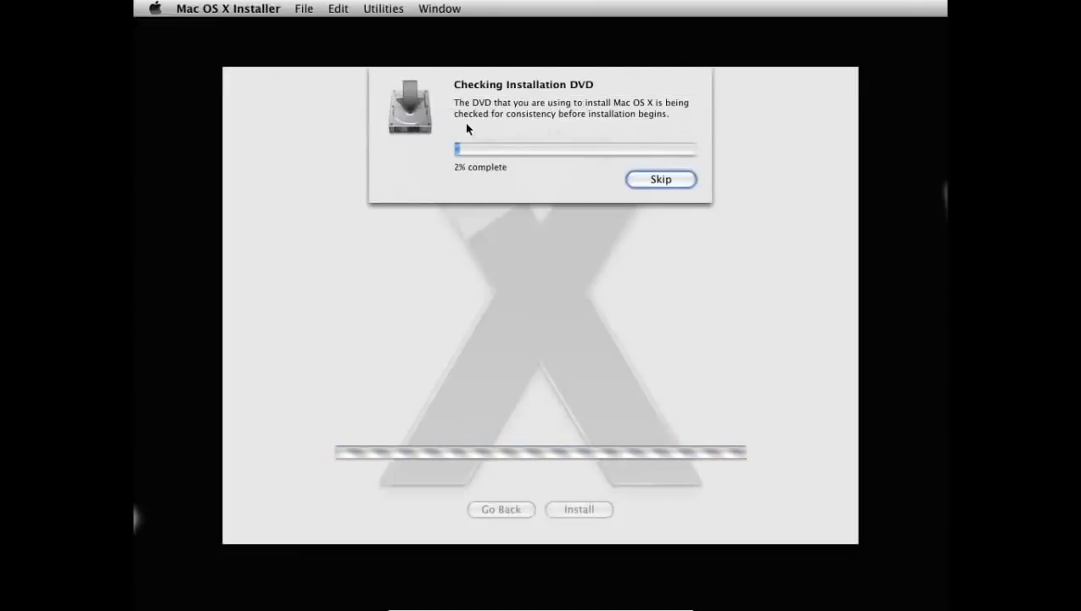
click(660, 180)
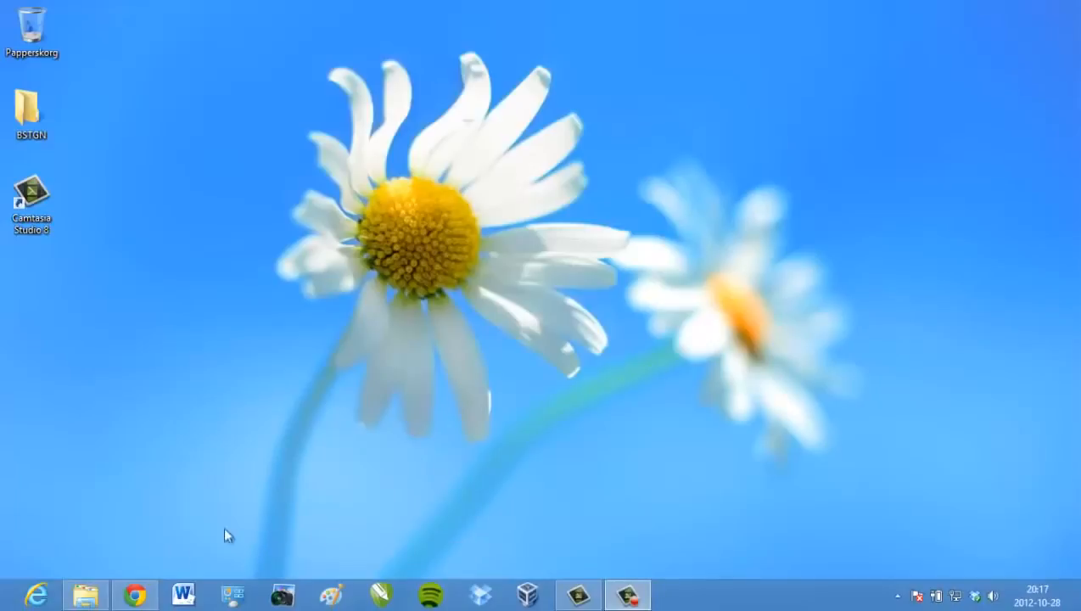
Start SnowLeopard from the Manager, confirm its virtual CD/DVD drive is empty, and switch to full screen
click(527, 594)
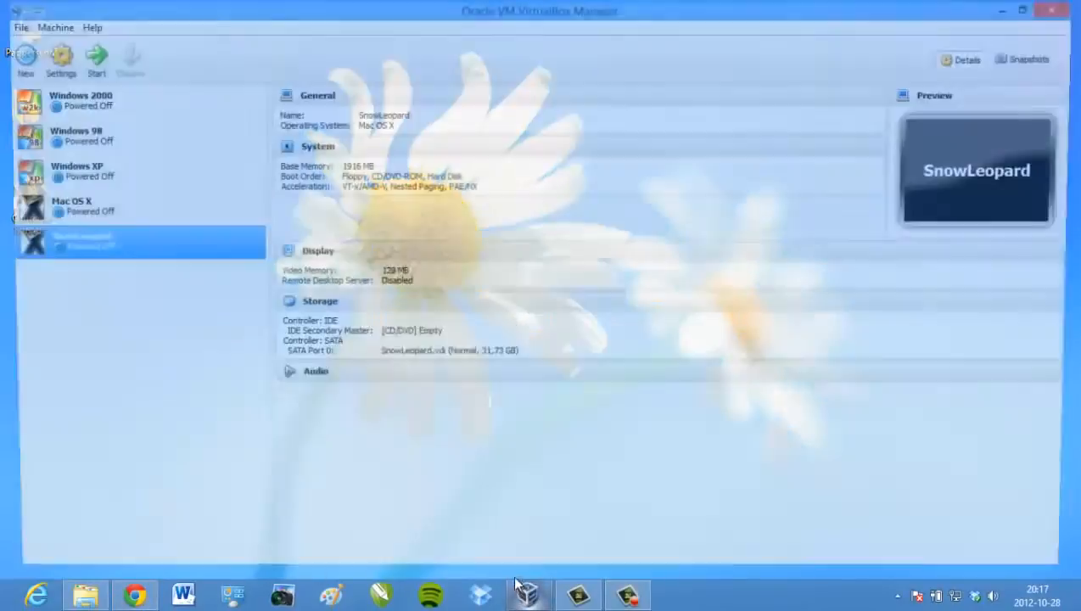
click(87, 62)
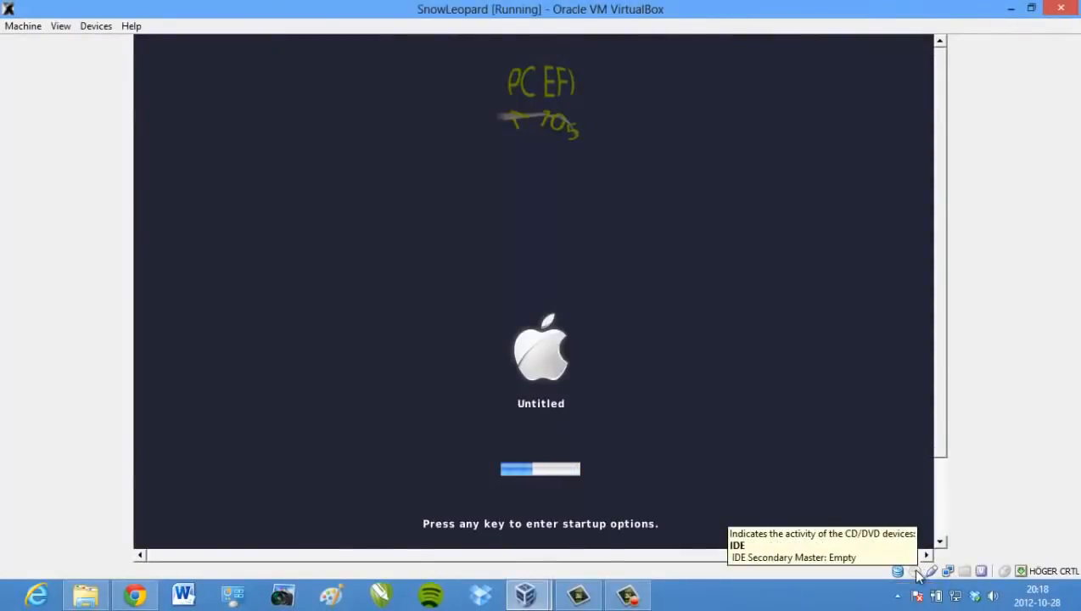
right_click(914, 570)
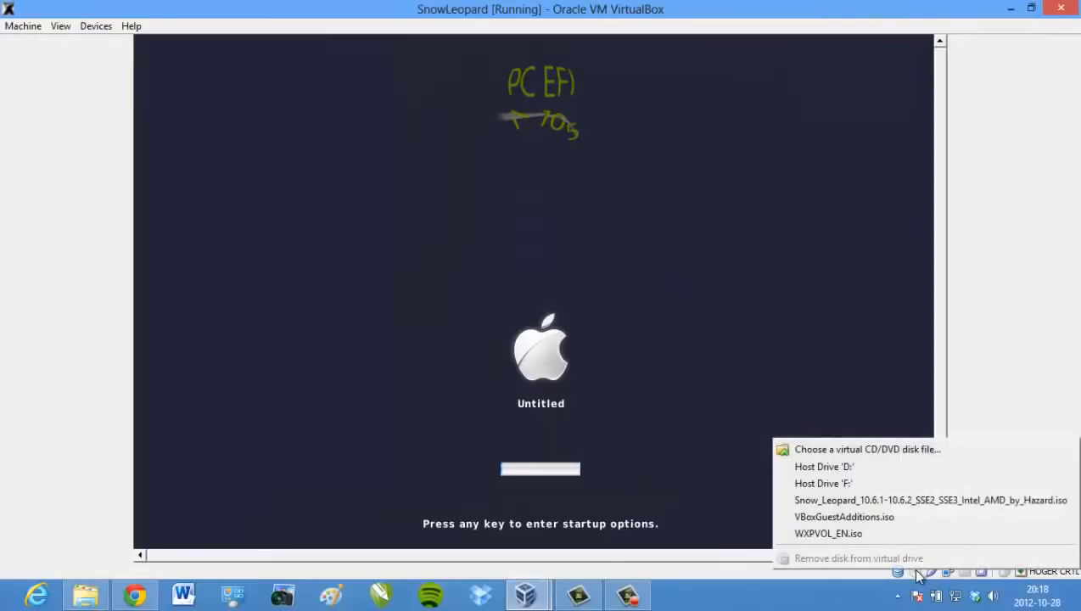
click(987, 289)
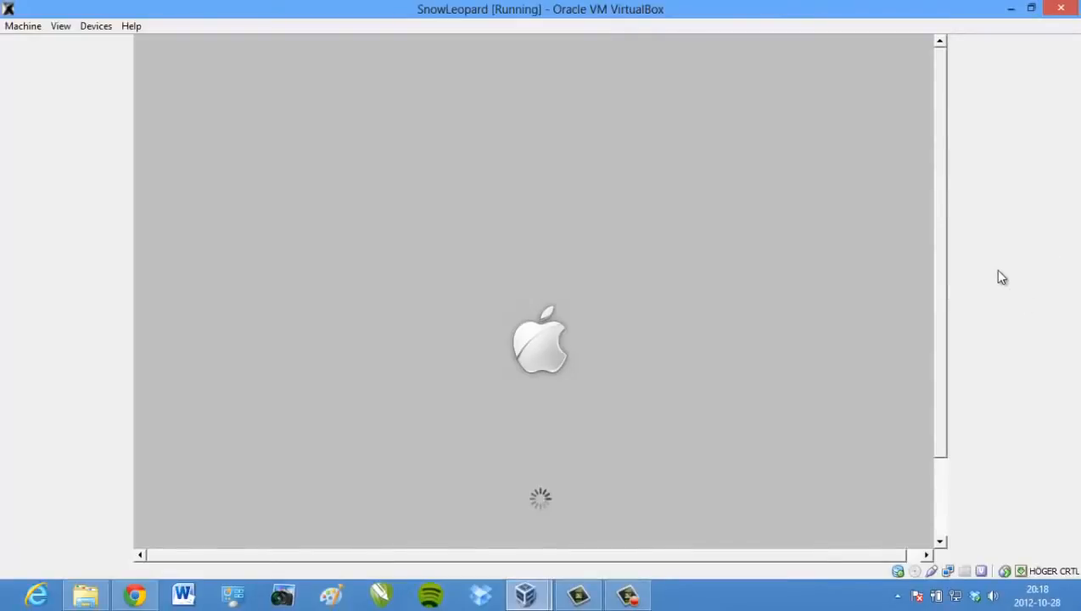
drag(940, 276, 938, 314)
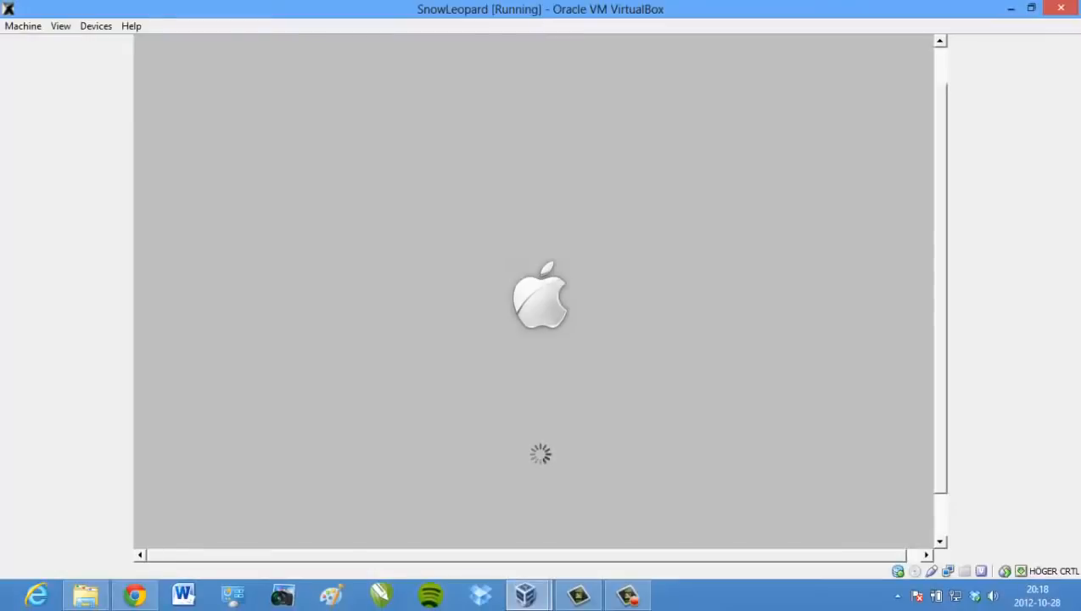
key(ctrl+f)
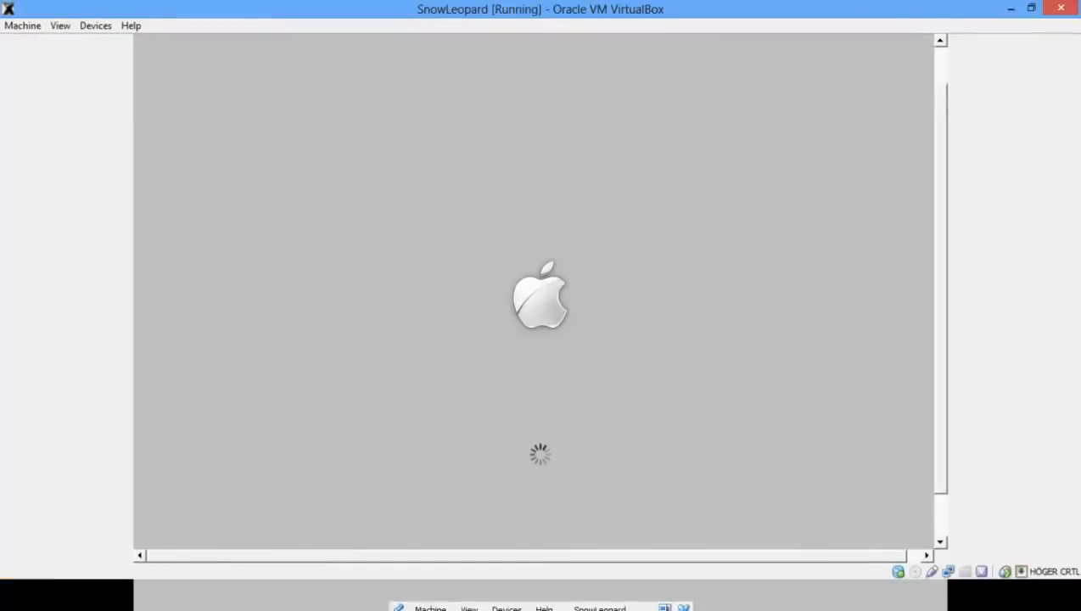
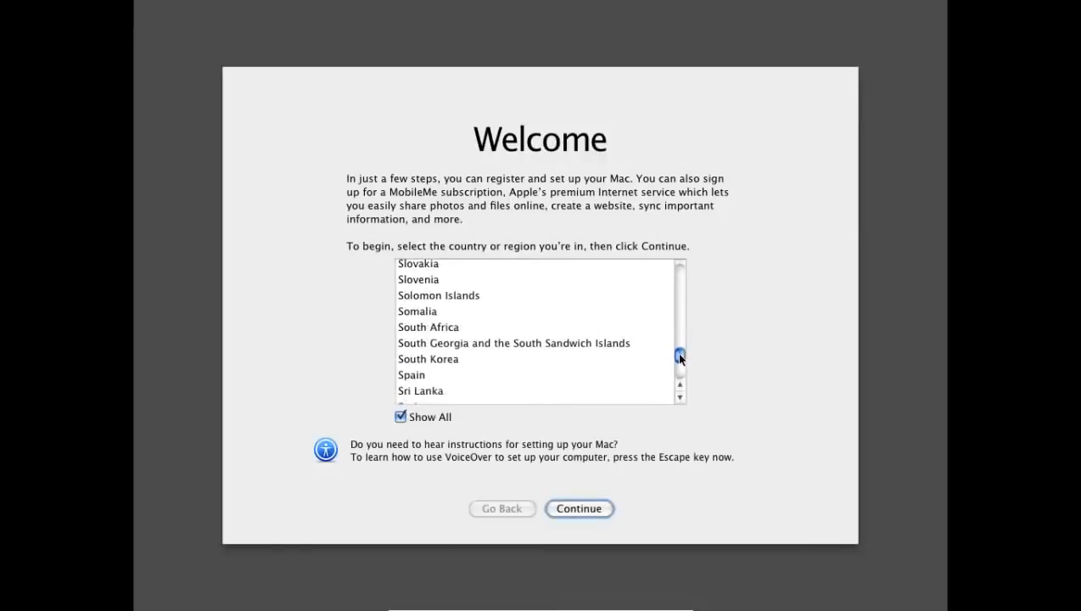
Choose Sweden as the country and Swedish – Pro as the keyboard layout
click(413, 353)
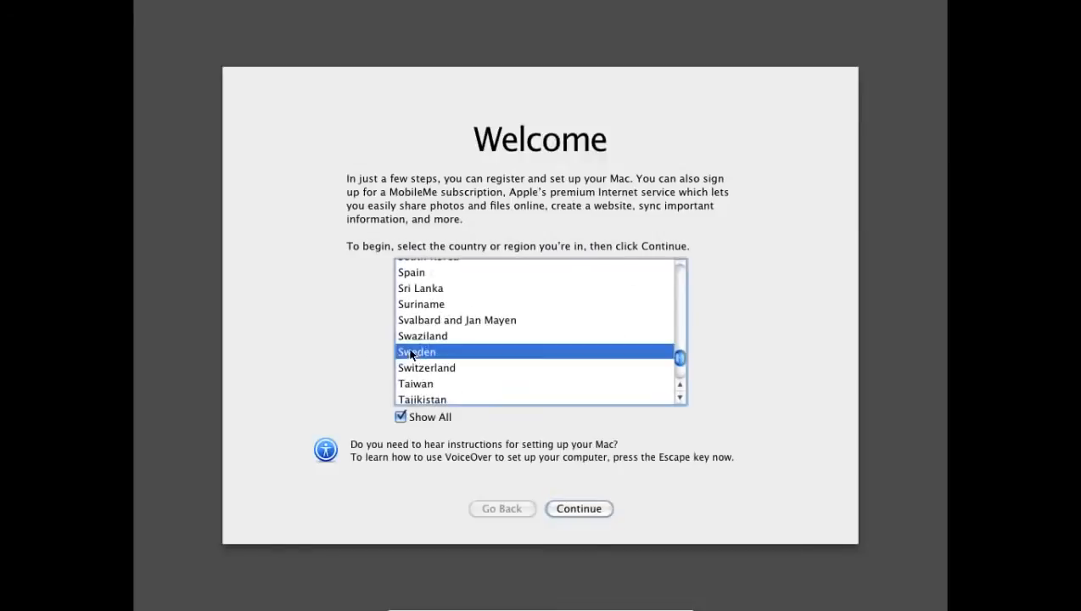
click(579, 510)
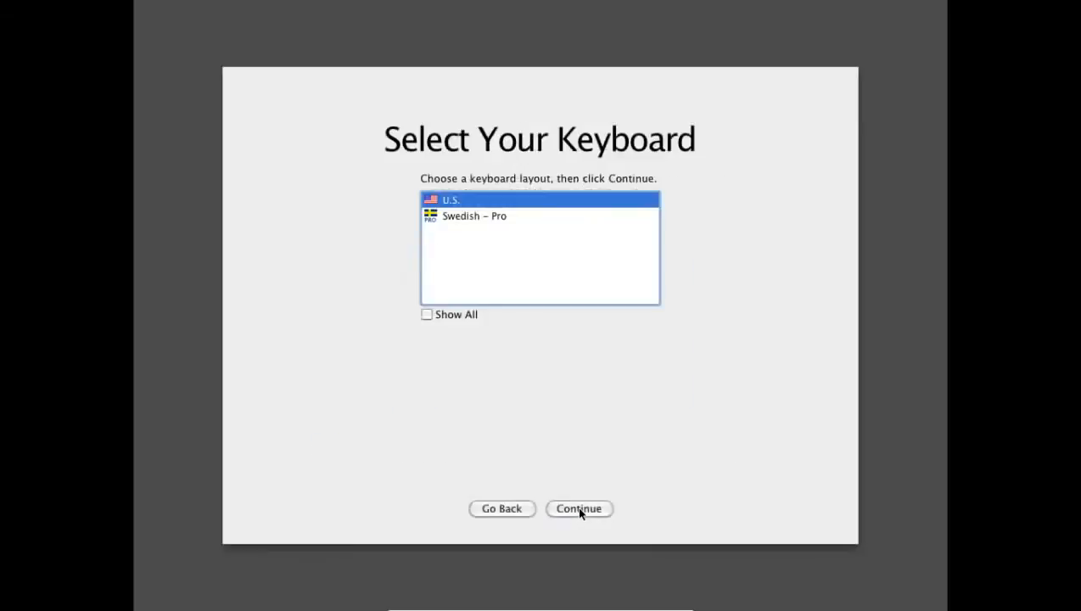
click(472, 217)
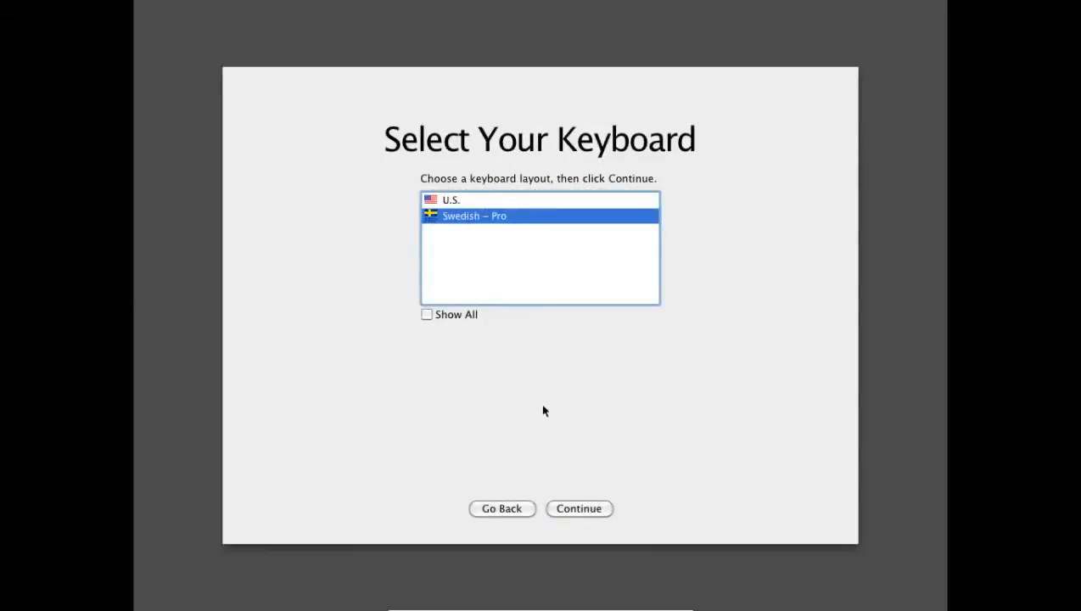
click(594, 510)
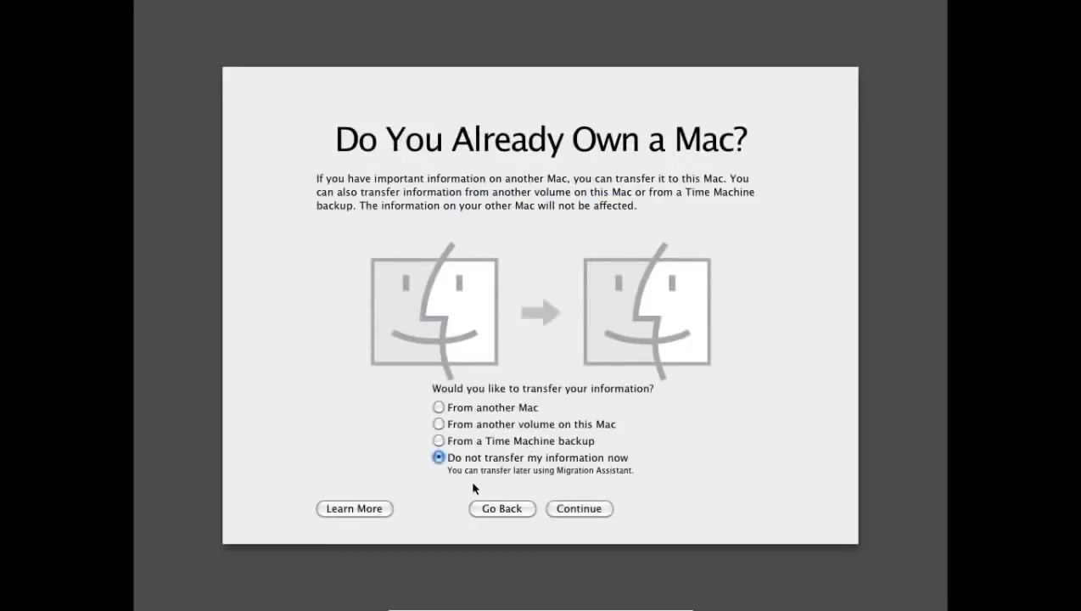
Skip information transfer, Apple ID sign-in and registration, despite the missing-info alert
click(583, 513)
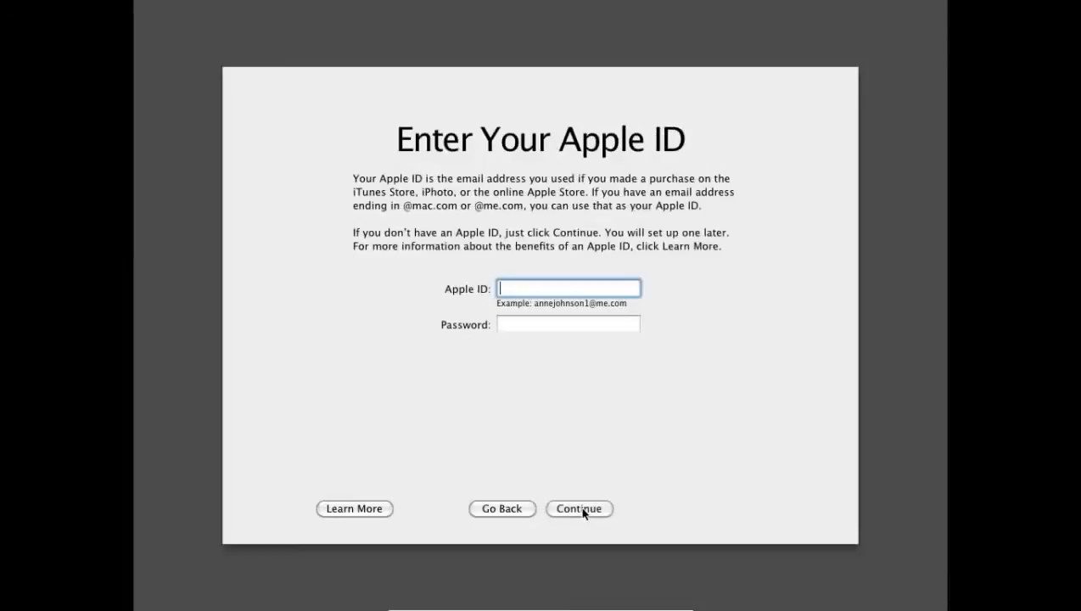
click(595, 509)
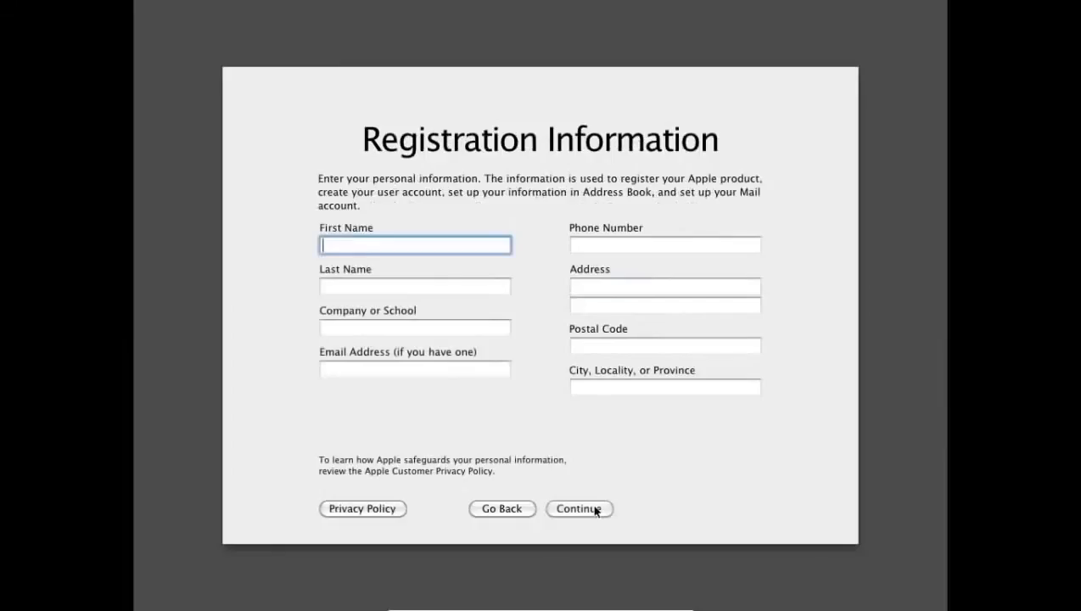
click(595, 509)
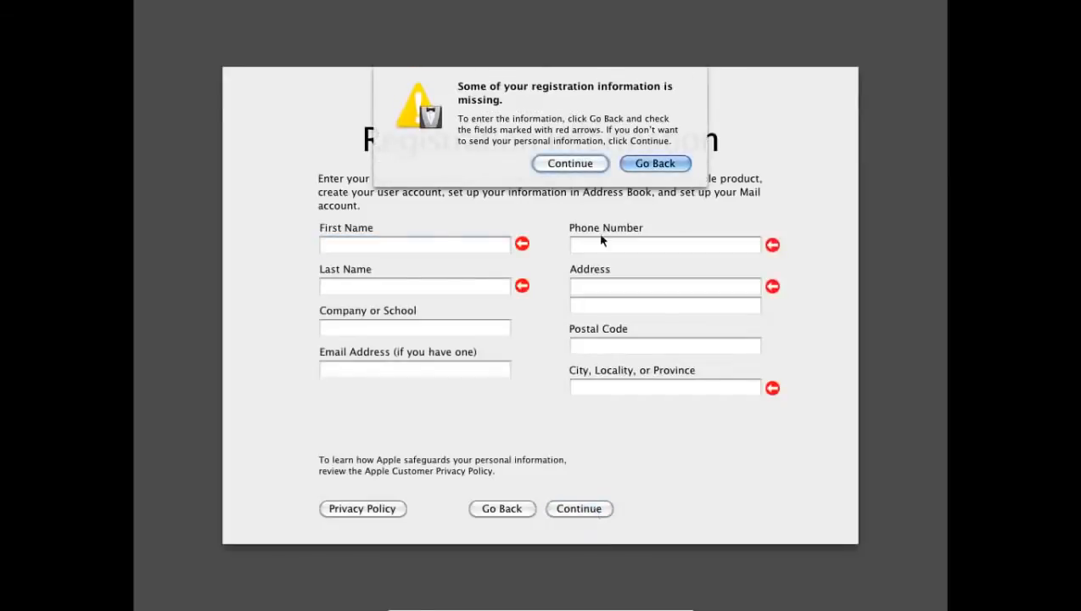
click(570, 163)
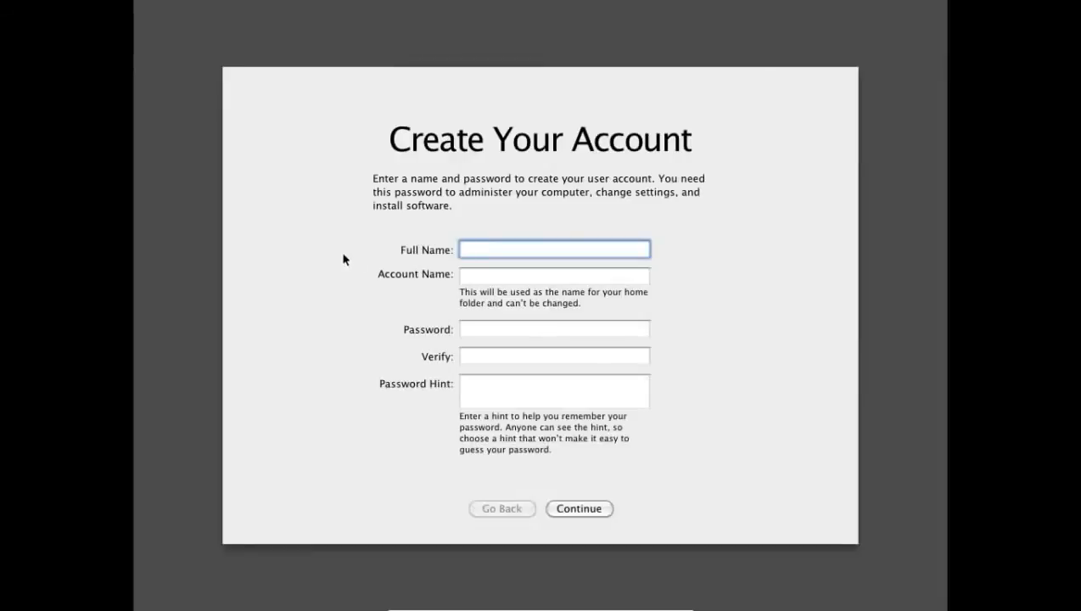
Enter the full name and shorten the account name
text(HAL9000)
key(Tab)
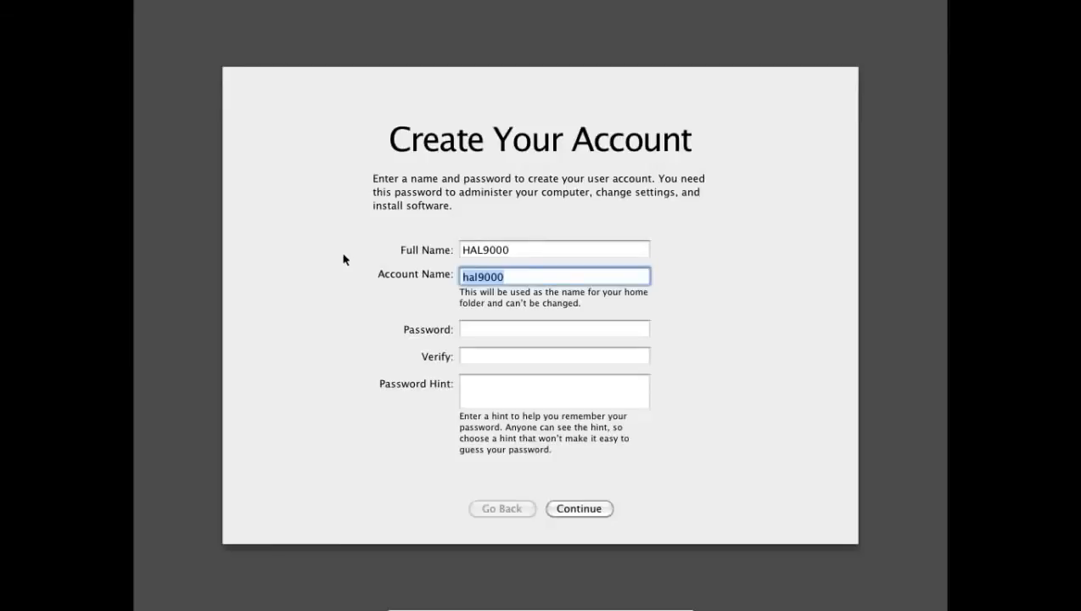
click(473, 276)
key(BackSpace)
key(BackSpace)
key(BackSpace)
text(HAL)
Enter the account password, verify it, and type a password hint
click(534, 328)
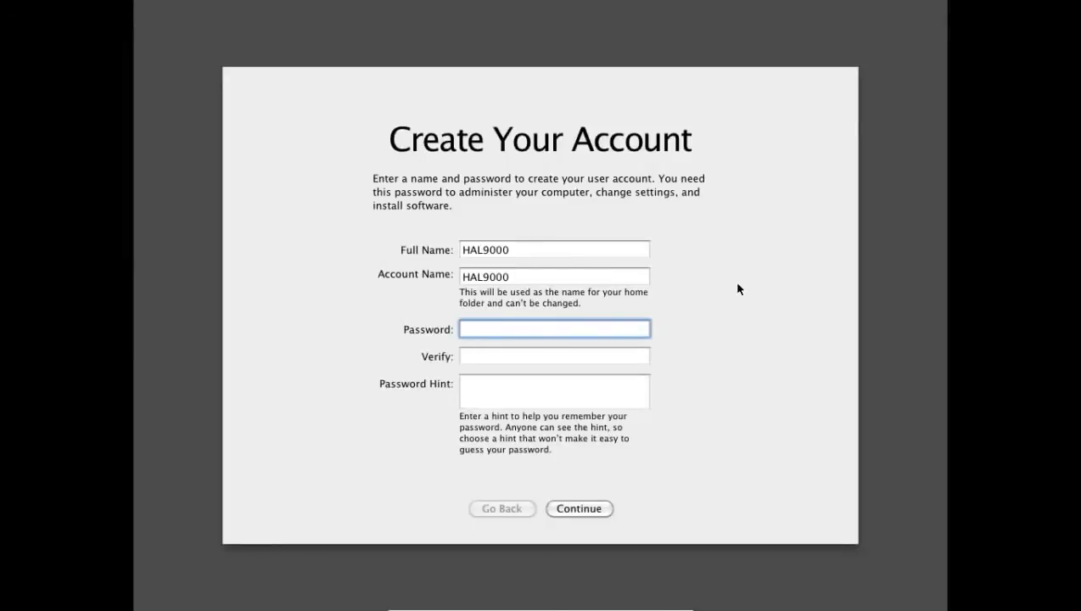
key(Tab)
key(Tab)
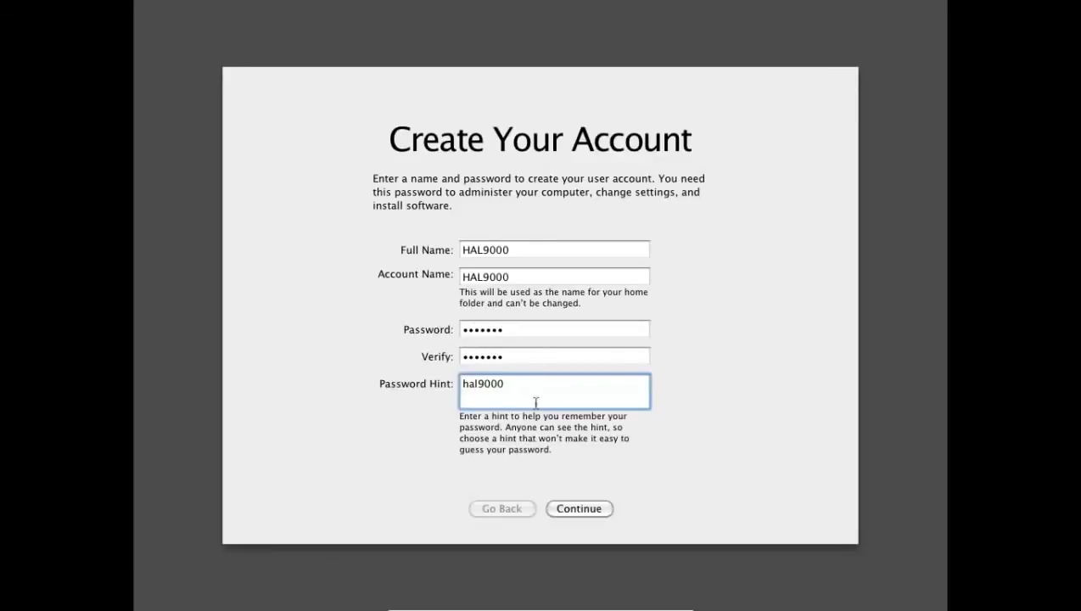
Revise the password hint after the warning and create the account
click(581, 509)
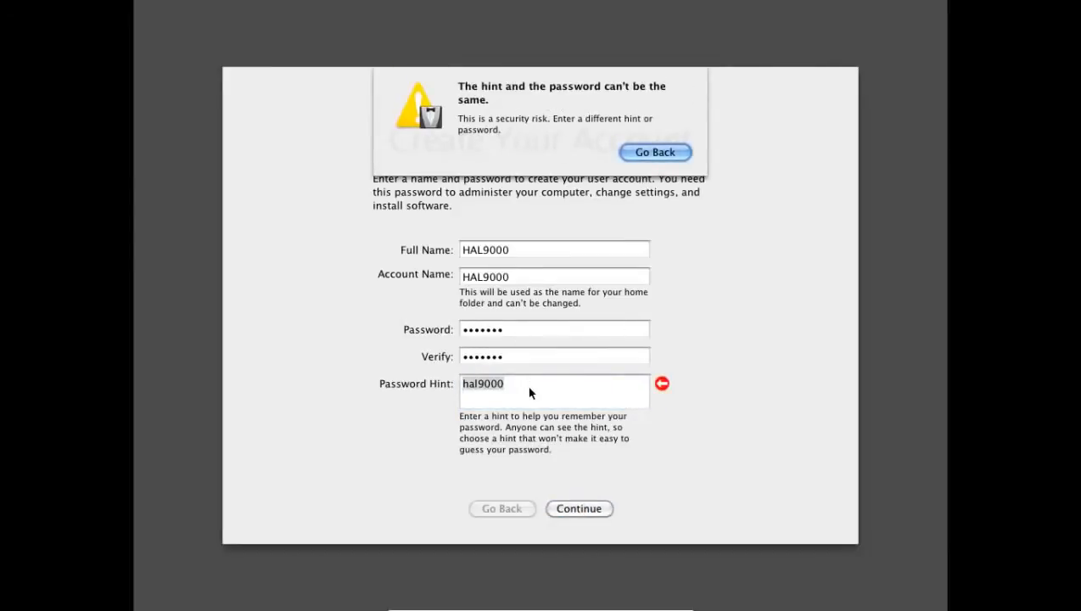
click(662, 151)
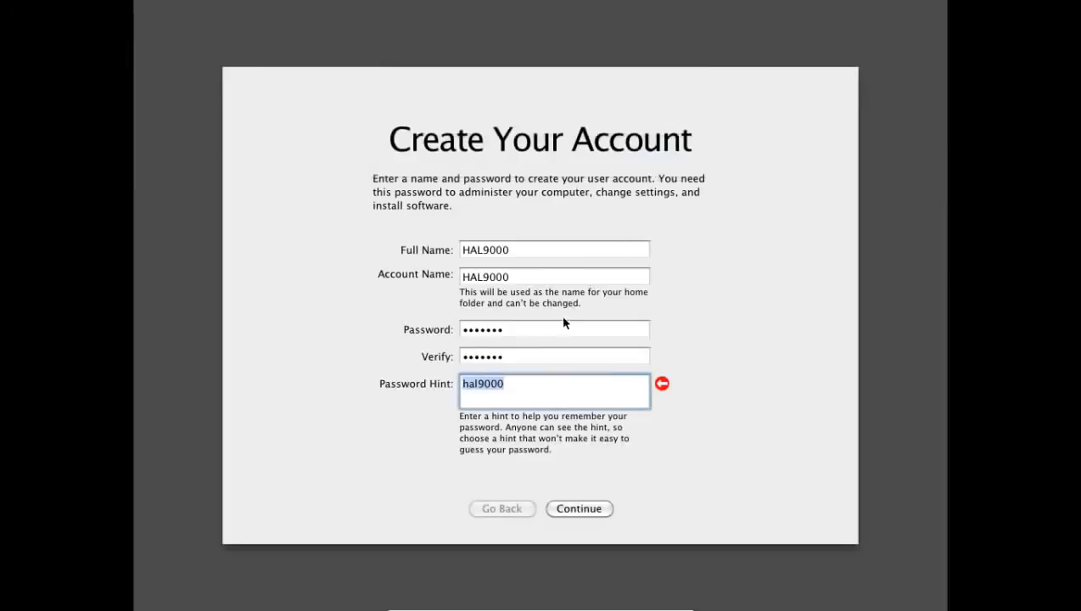
click(478, 383)
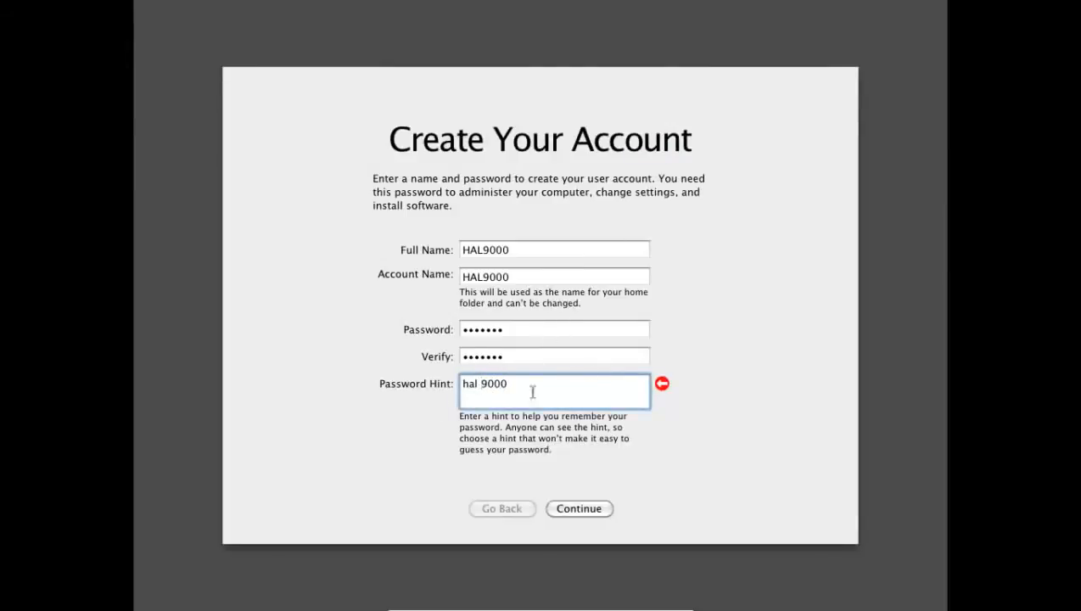
click(593, 510)
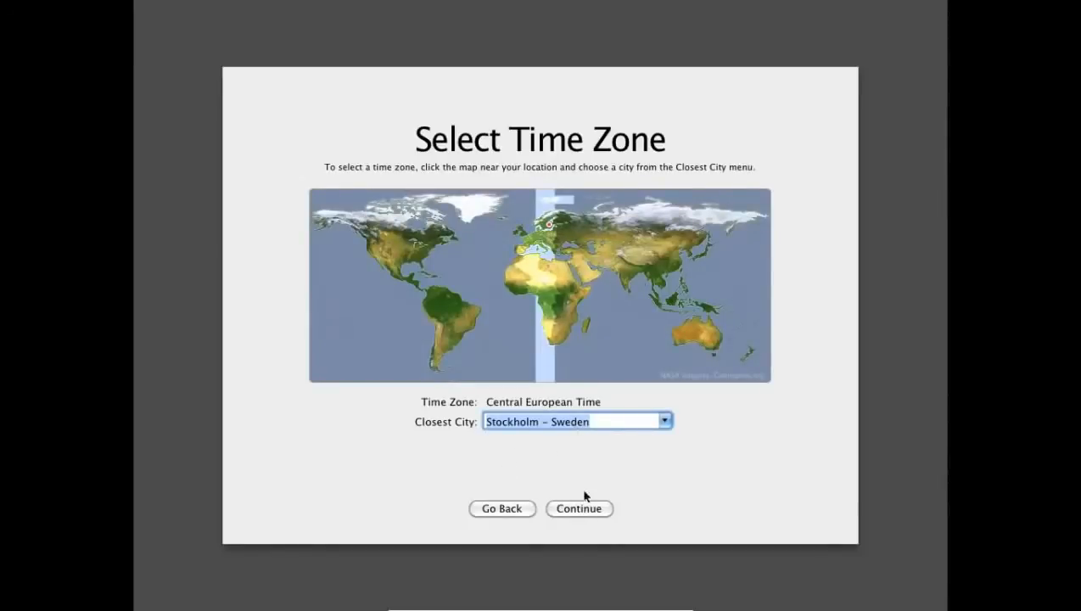
Accept the Central European Time, Stockholm – Sweden time zone and finish setup to the desktop
click(580, 512)
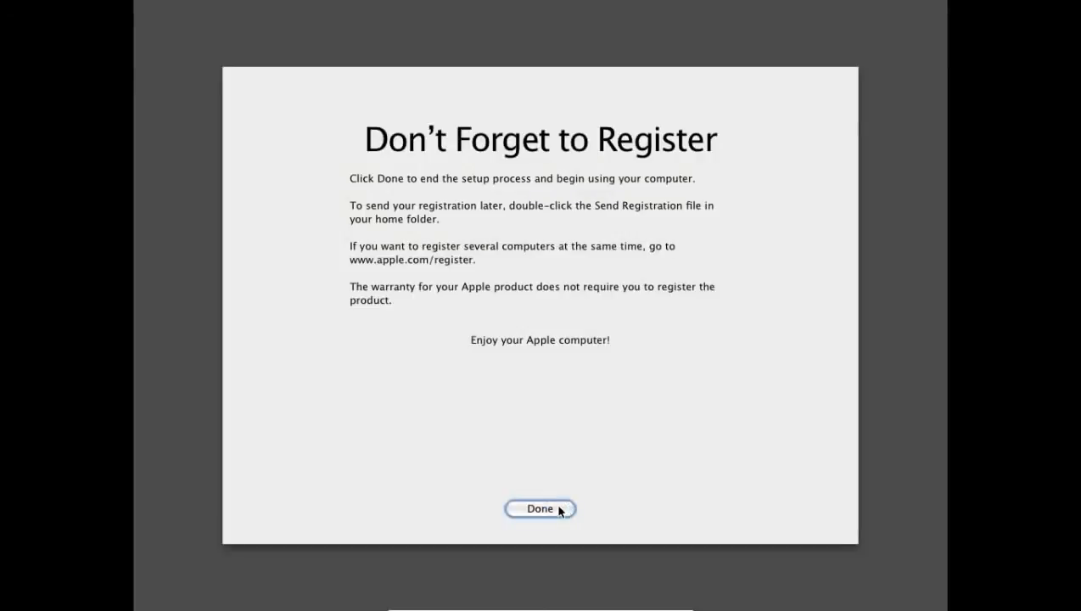
click(558, 508)
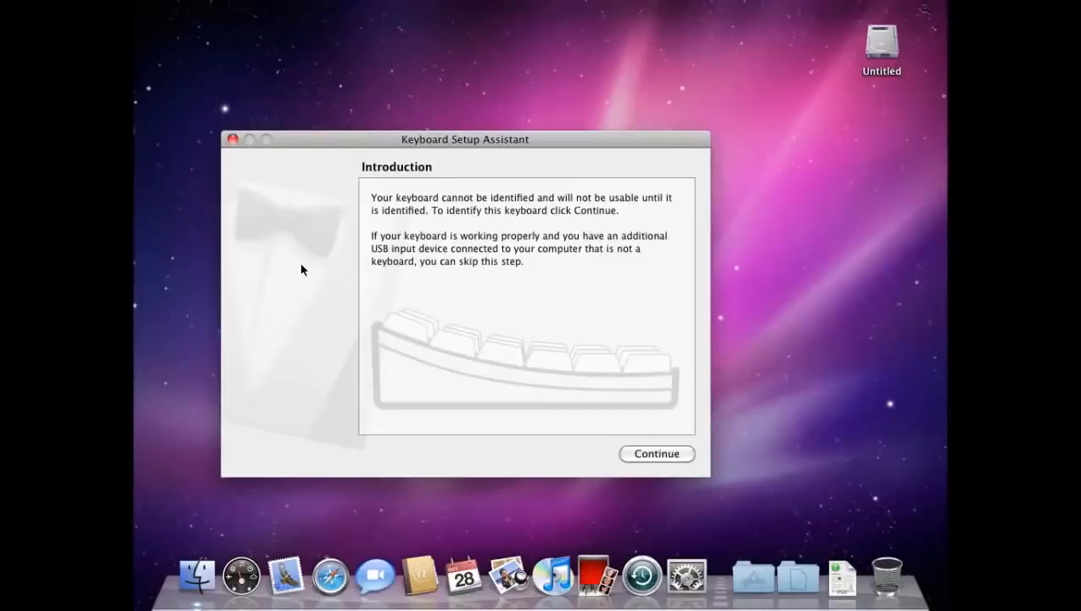
Identify the keyboard as ISO (European), close the assistant, and leave full-screen mode
click(642, 454)
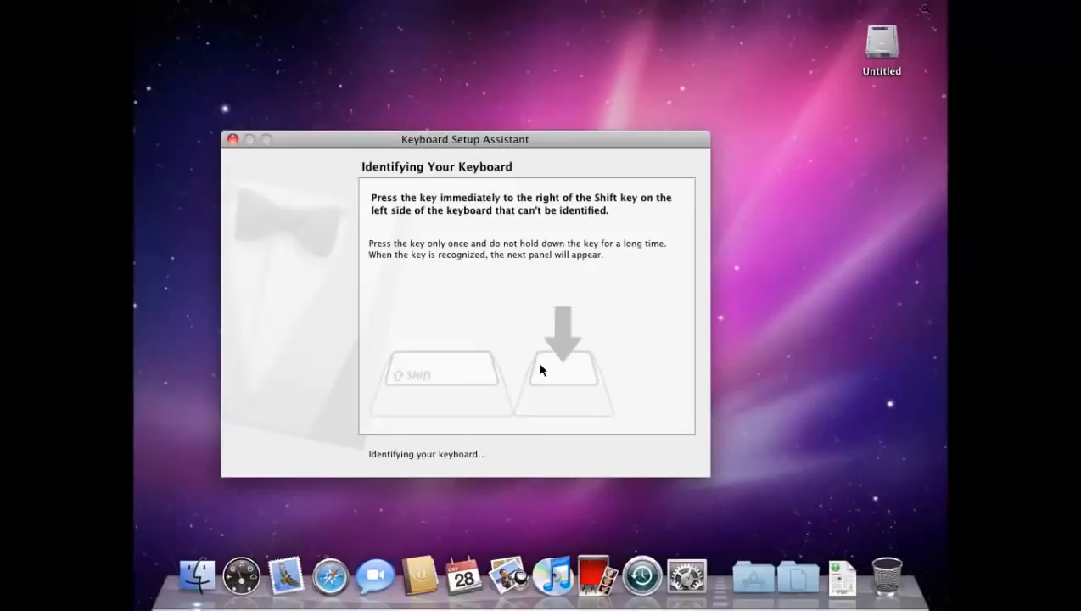
key(less)
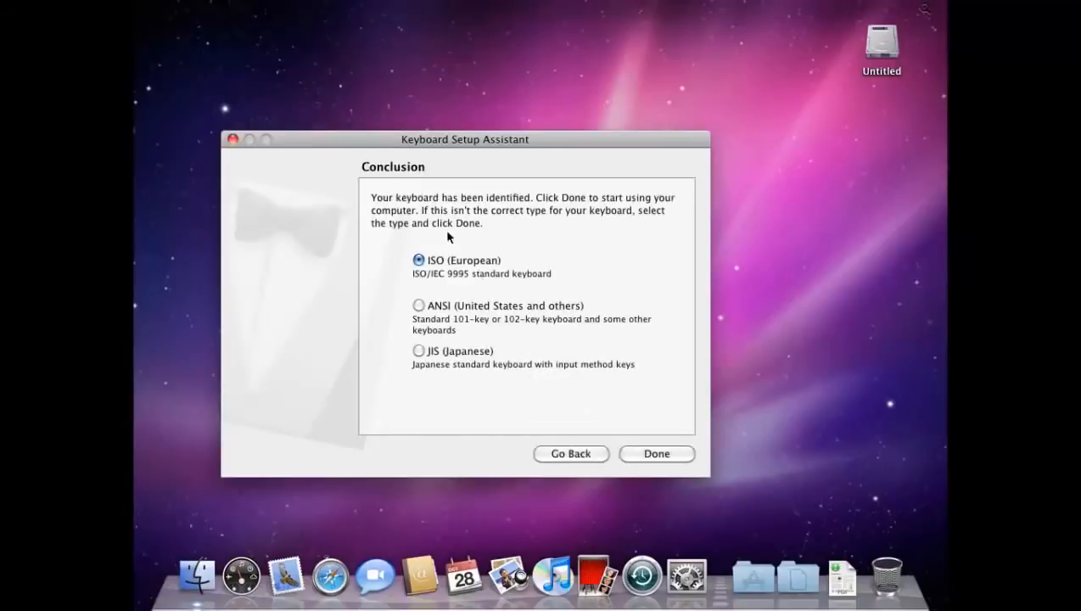
click(684, 456)
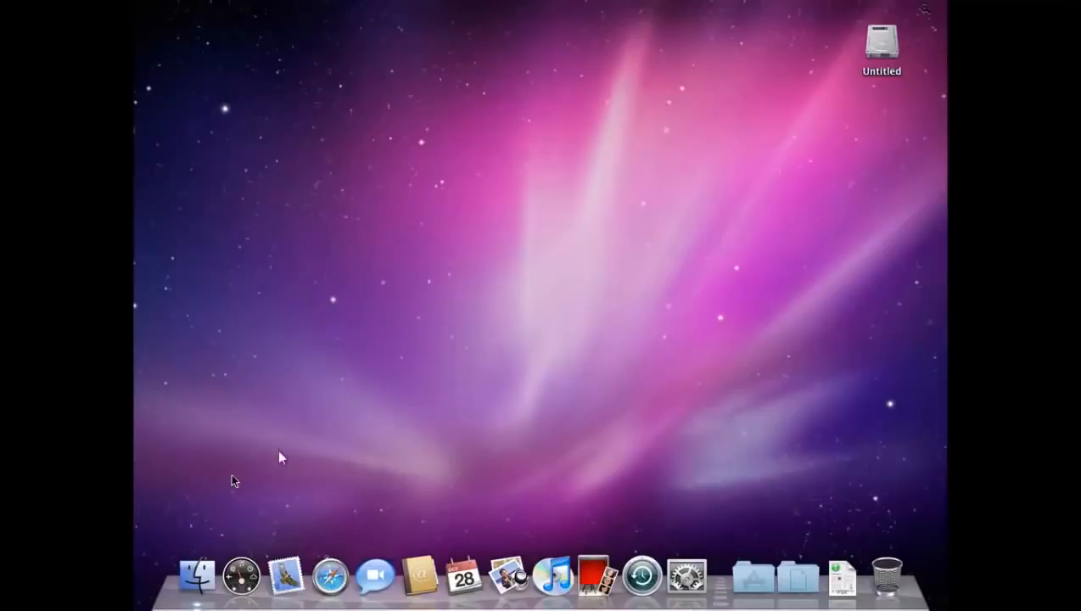
key(ctrl+f)
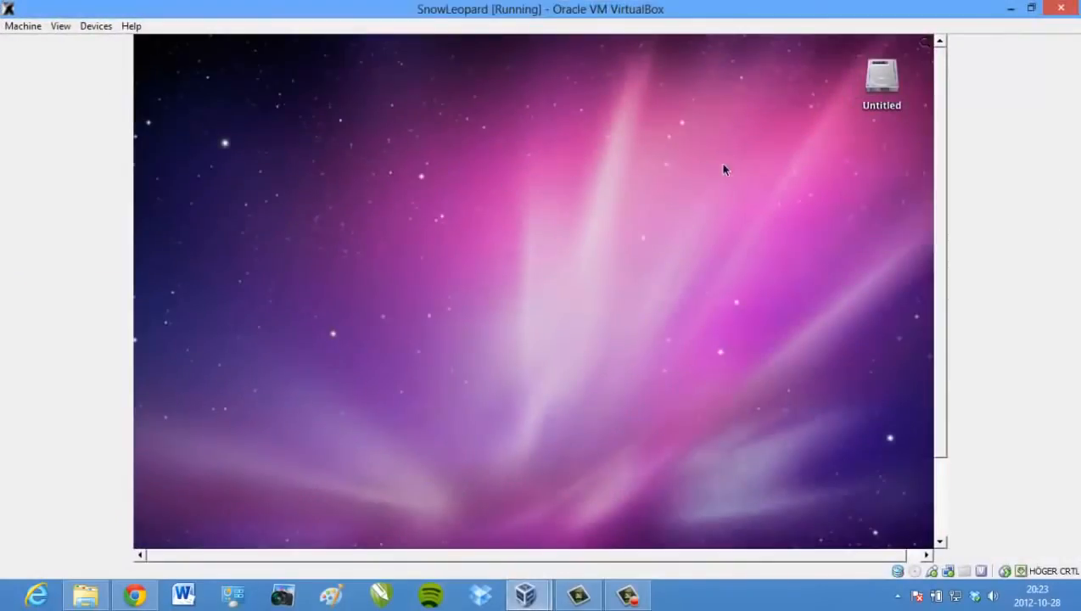
drag(938, 161, 927, 247)
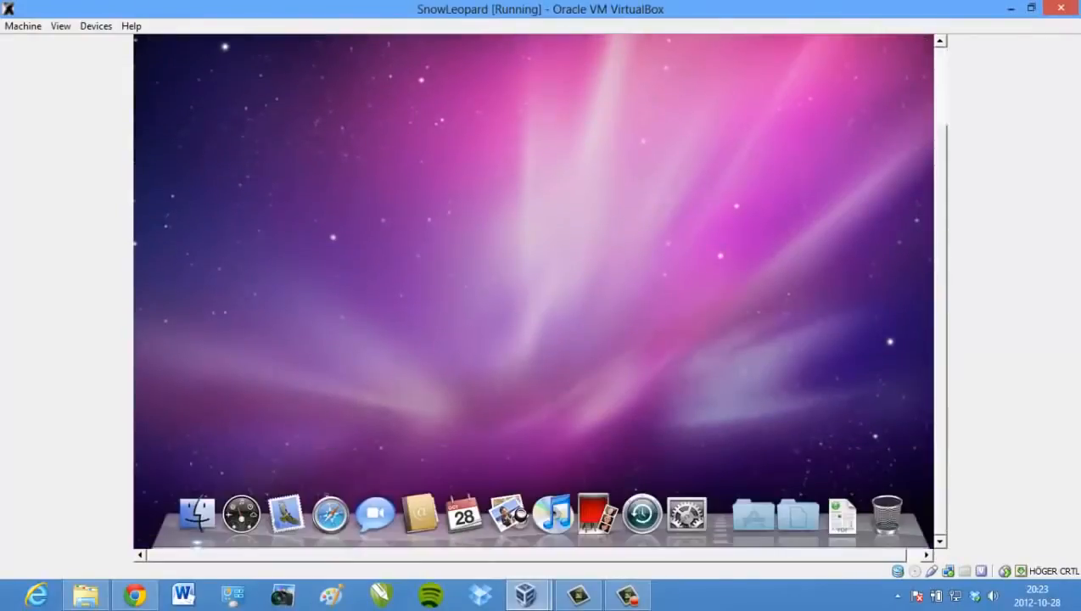
key(ctrl+f)
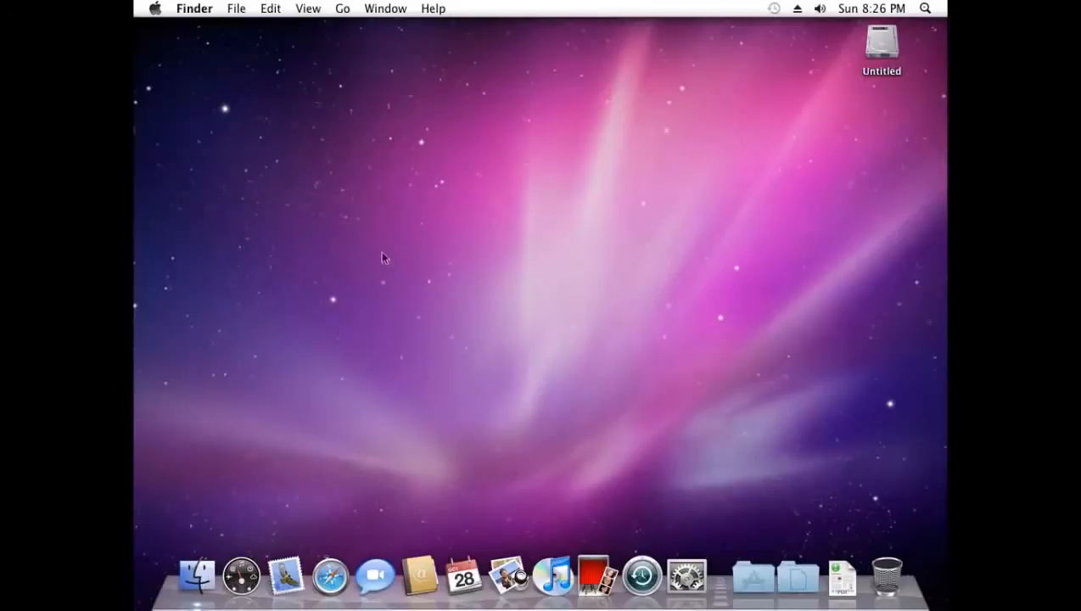
Dismiss the desktop context menu and launch System Preferences from the Dock
right_click(382, 179)
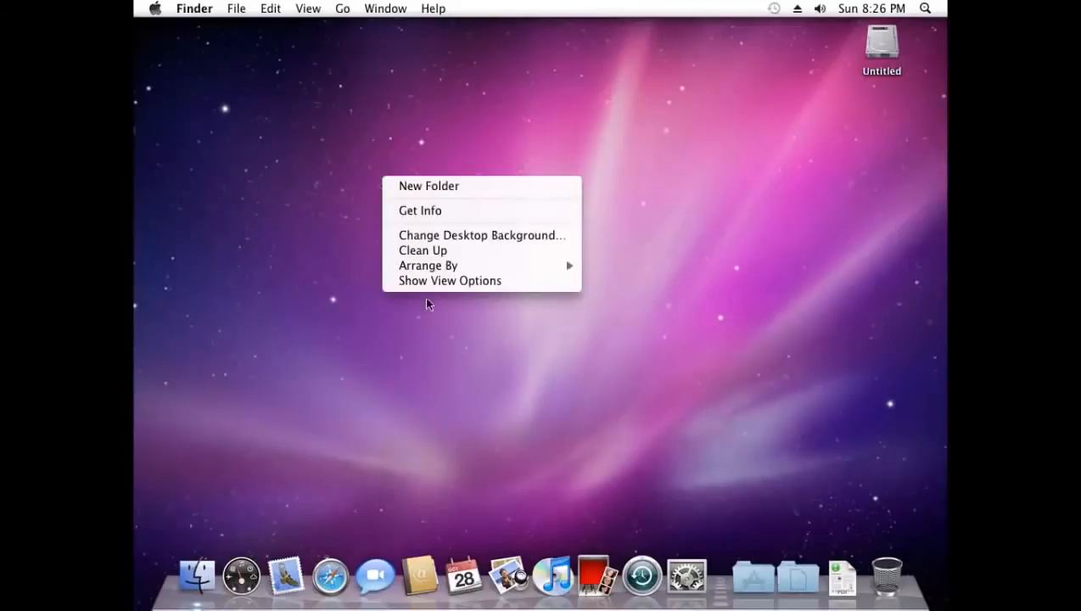
click(336, 229)
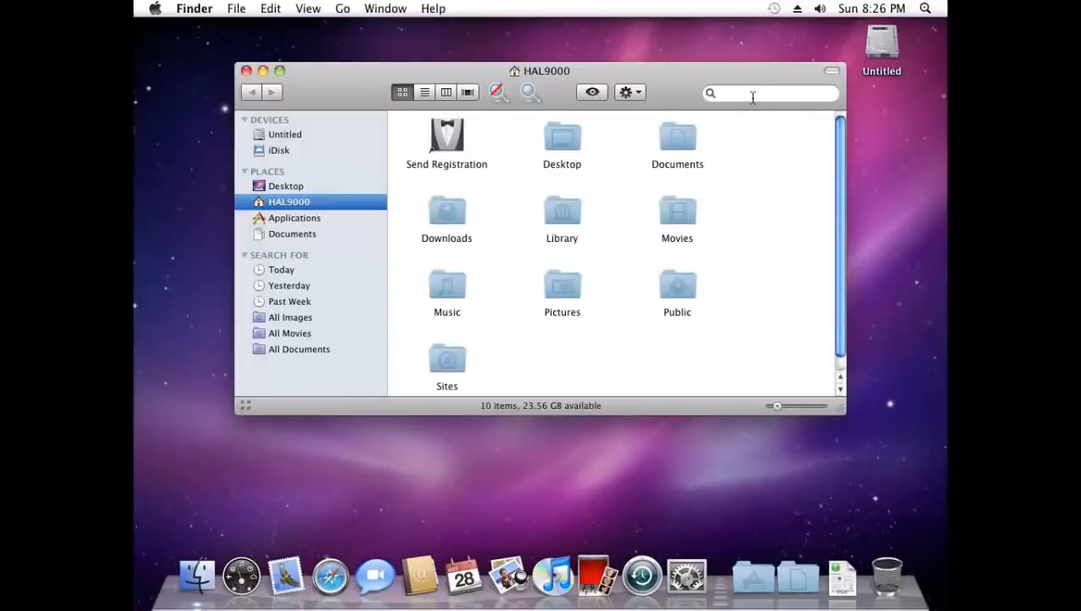
click(686, 579)
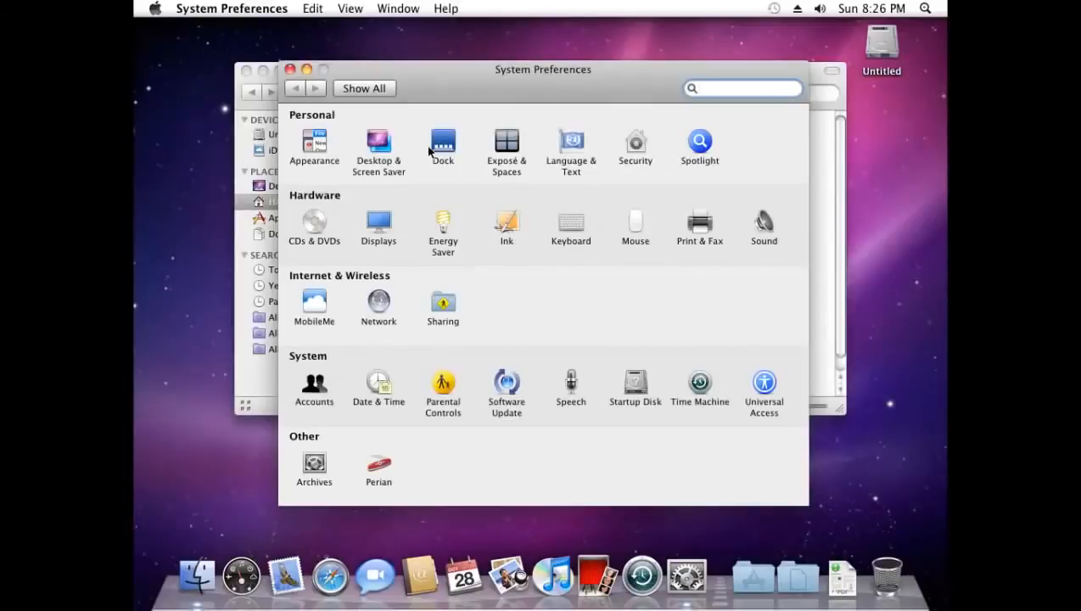
Check Displays, which offers only 1024 × 768, then postpone the software updates
click(387, 235)
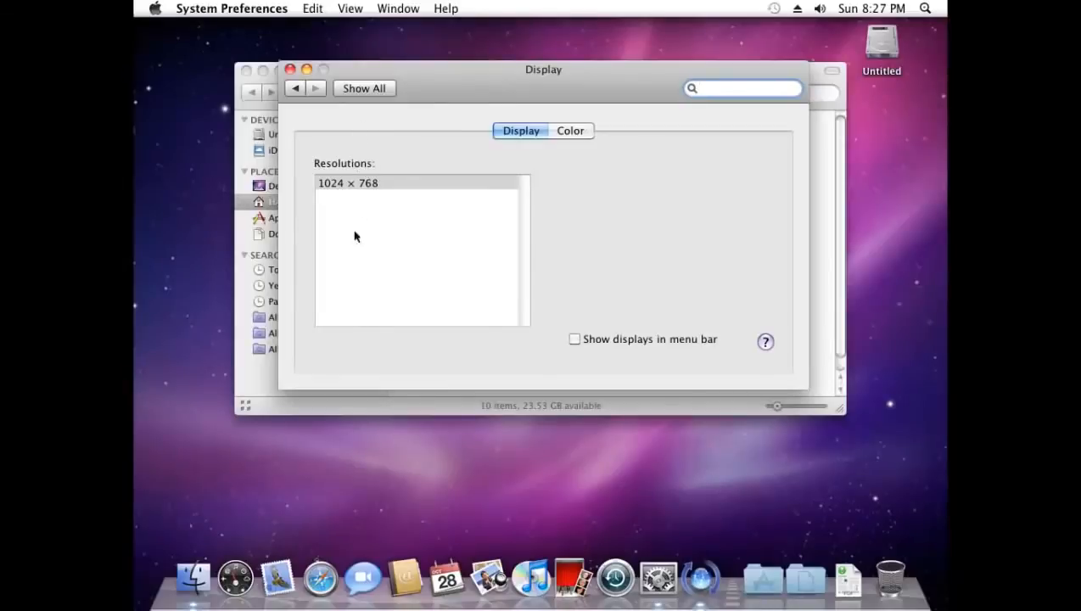
click(290, 70)
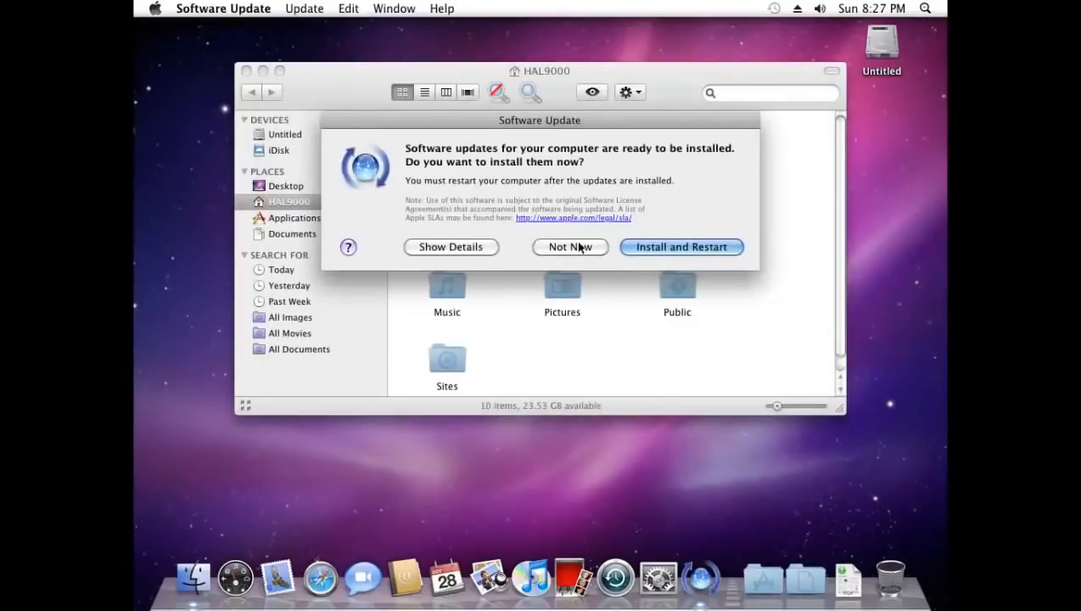
click(571, 247)
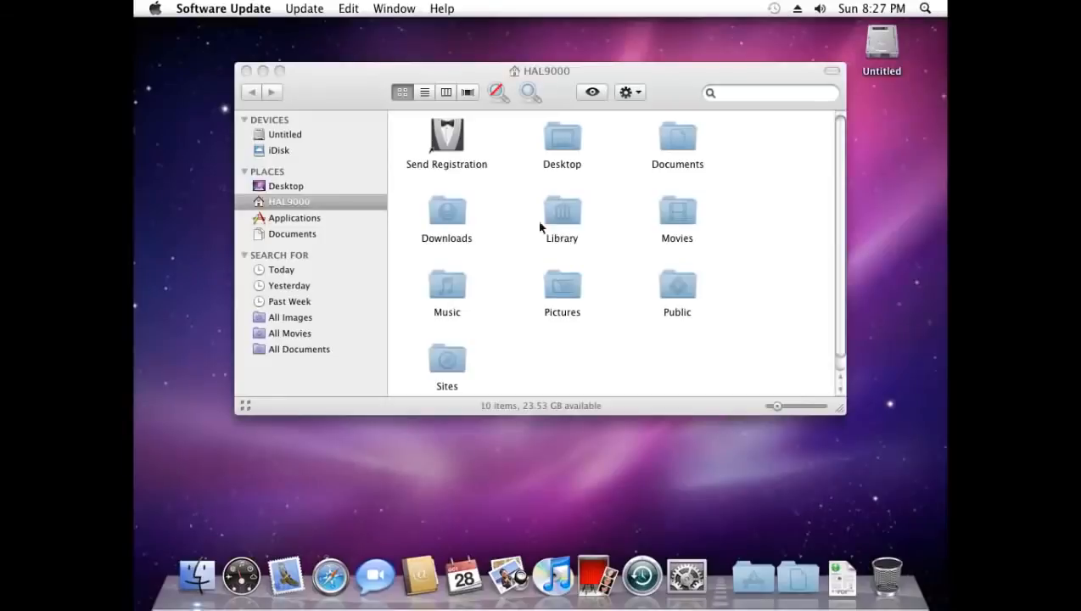
Browse the Untitled disk in Finder and open its Extra folder
click(283, 136)
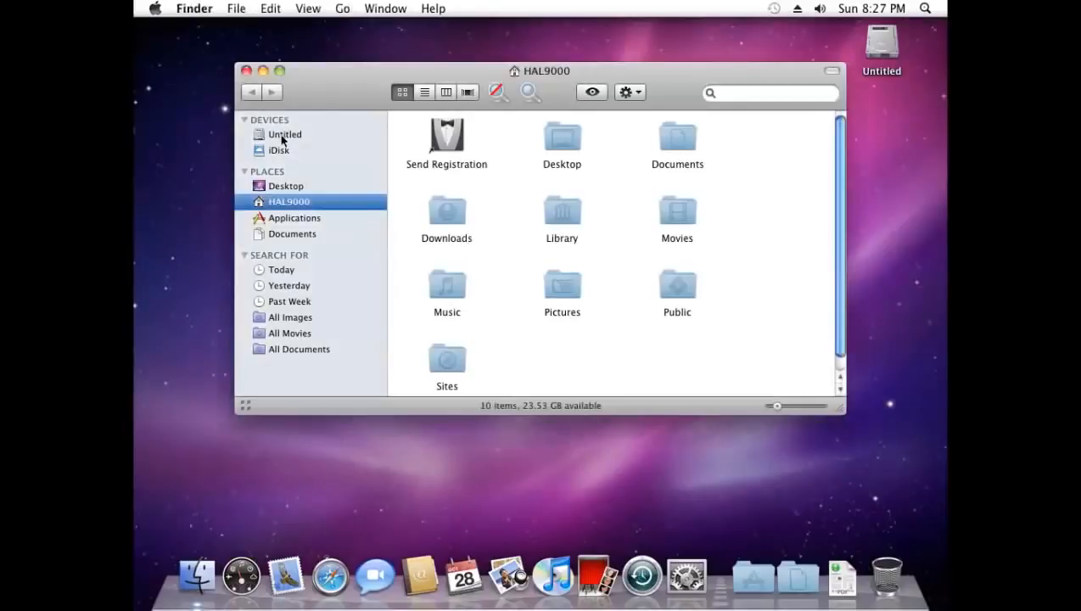
click(285, 134)
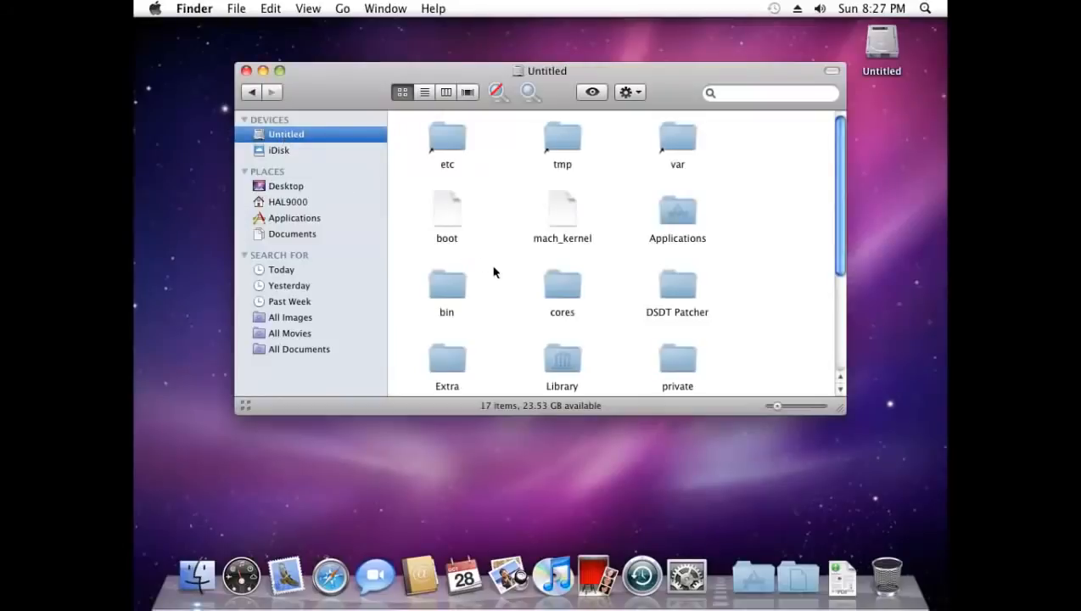
scroll(526, 322, down, 1)
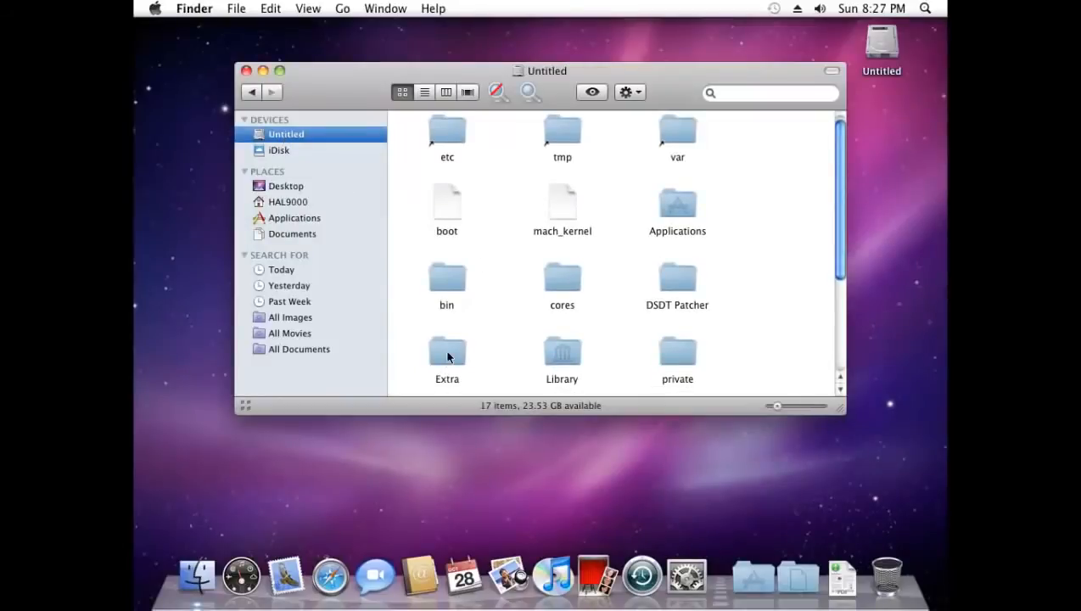
double_click(447, 355)
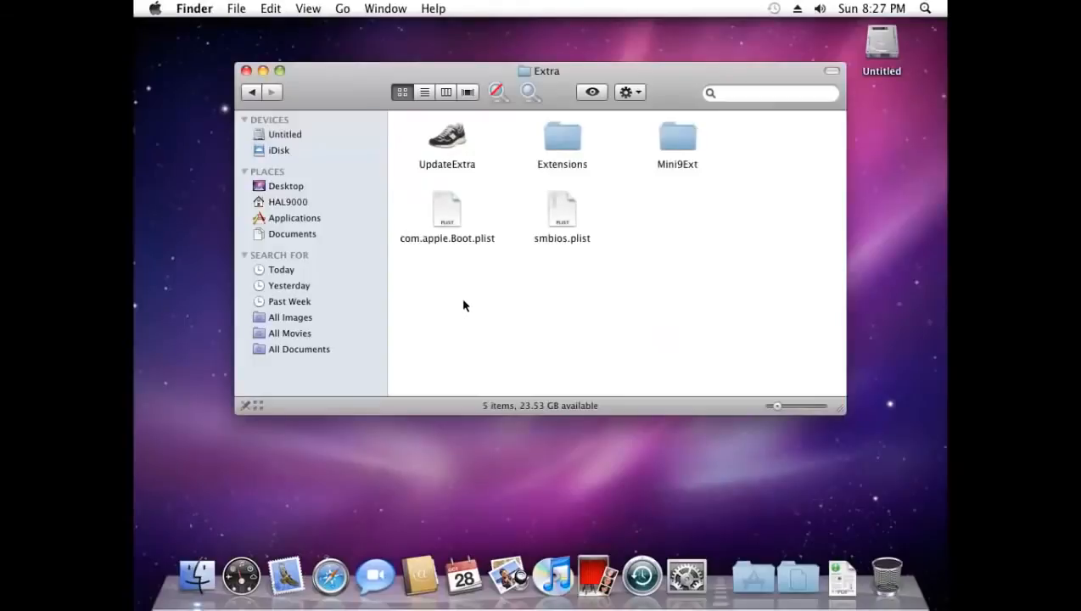
Open com.apple.Boot.plist in TextEdit using Open With > Other…
click(446, 217)
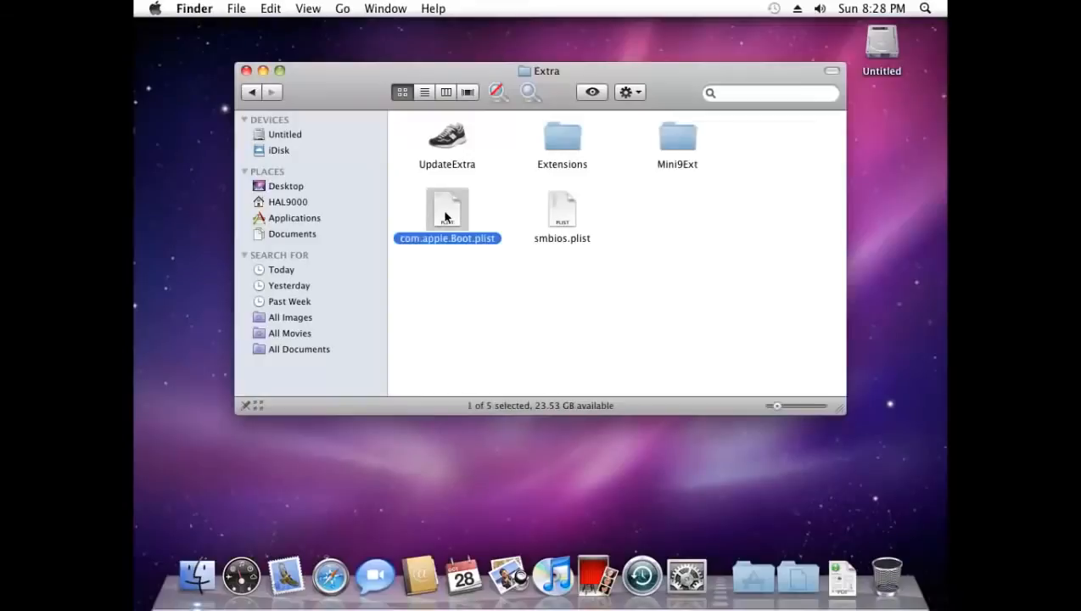
right_click(446, 217)
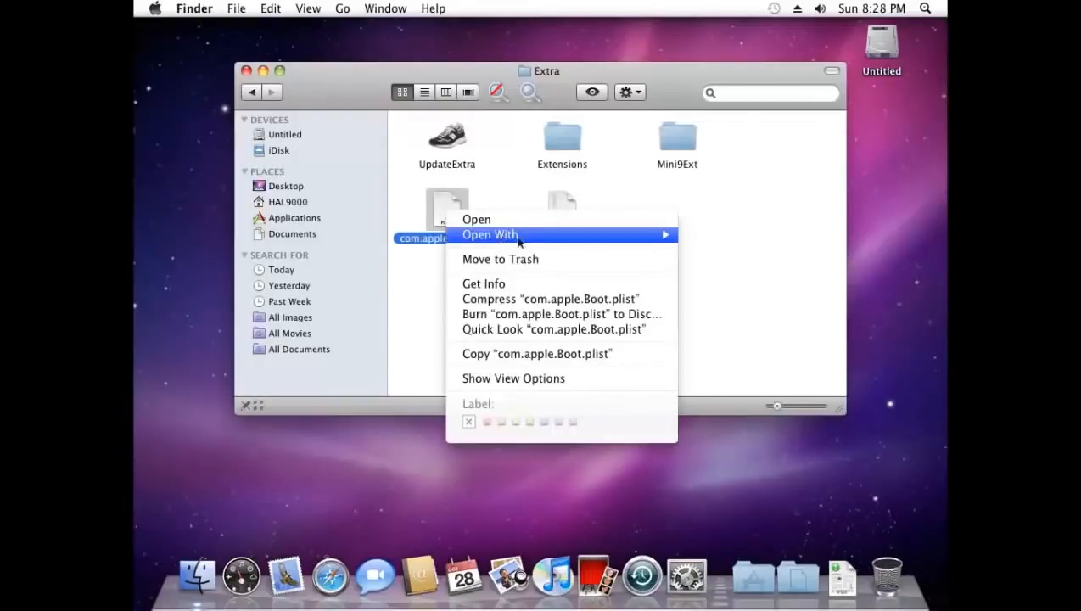
mouse_move(594, 234)
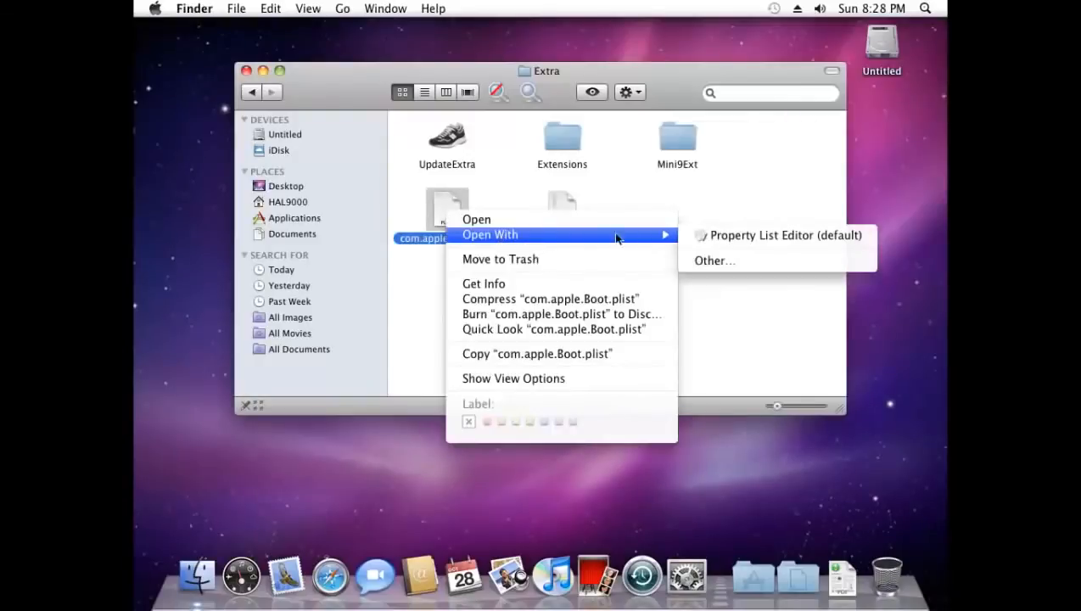
click(717, 260)
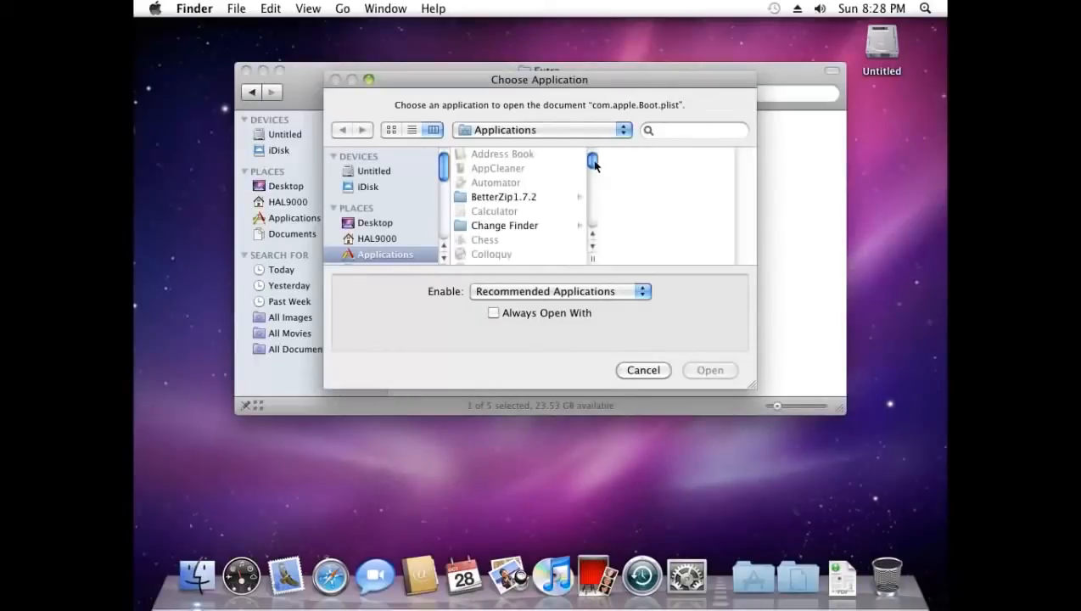
drag(594, 164, 592, 219)
click(485, 216)
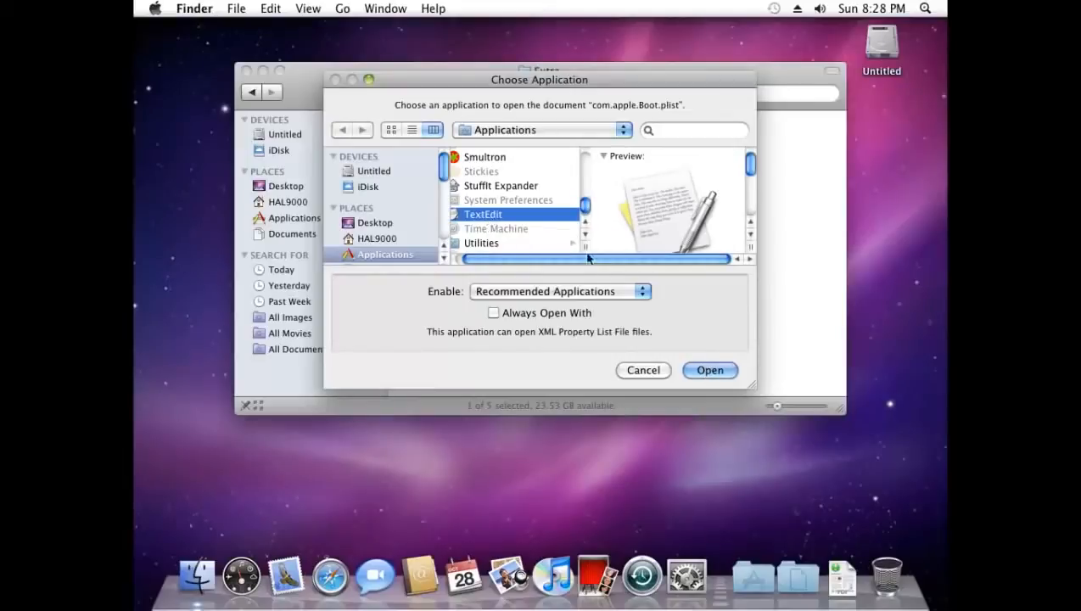
click(712, 371)
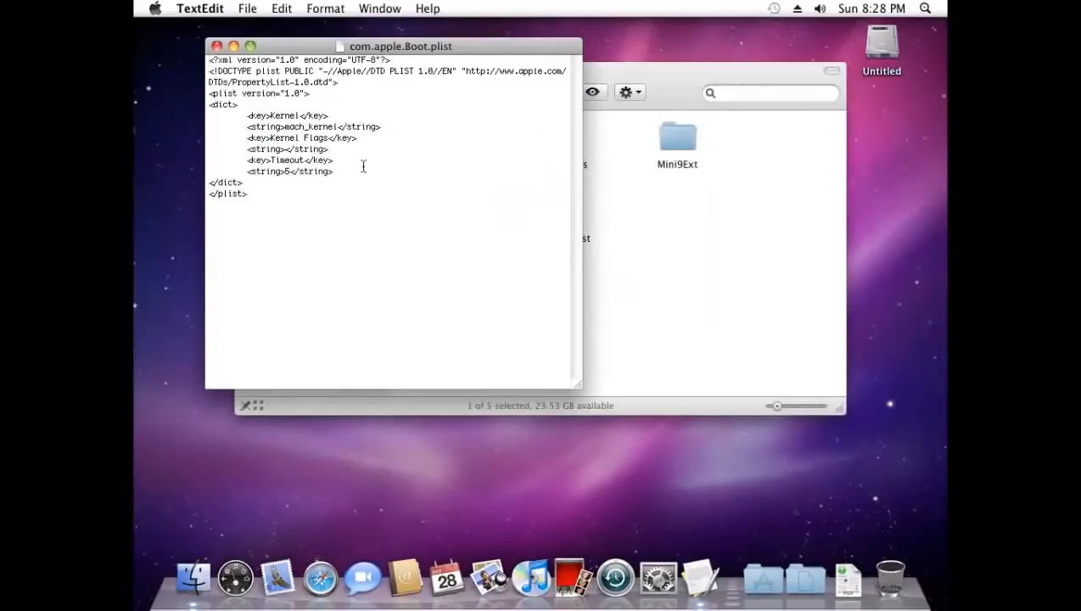
Insert an indented blank line after <dict> in com.apple.Boot.plist
click(243, 102)
key(Return)
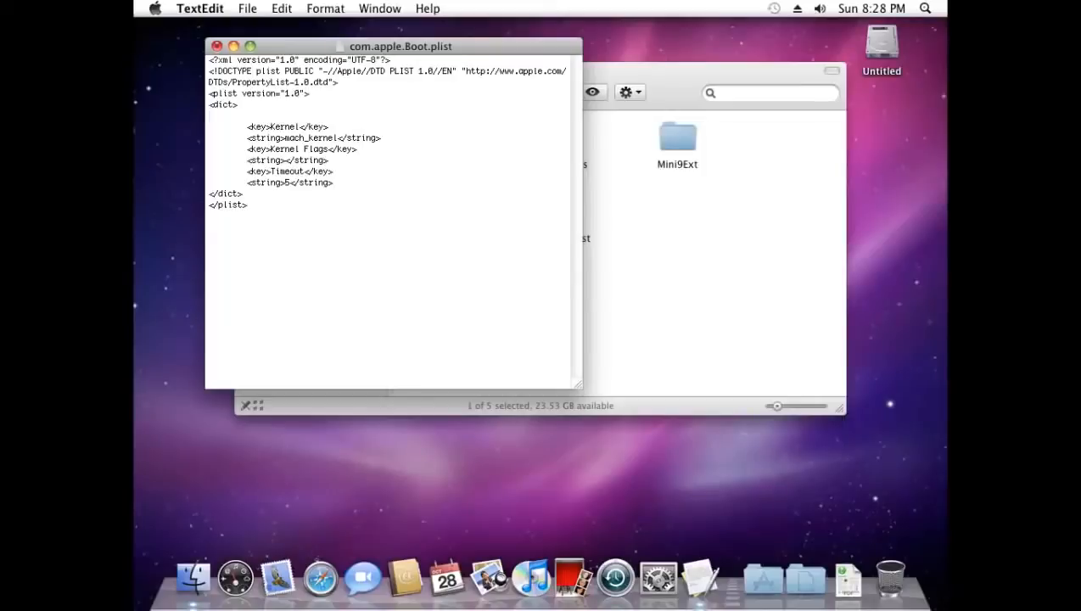
key(Tab)
text(>)
key(BackSpace)
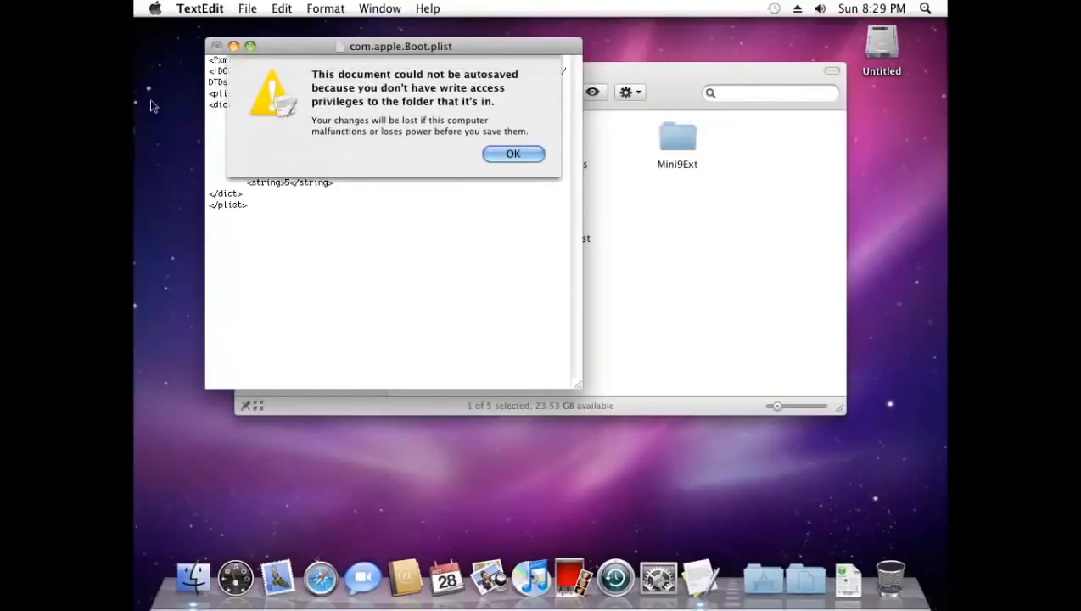
Dismiss the autosave alert and add <key>Graphics Mode</key> with <string>1360x768x32</string>
click(506, 154)
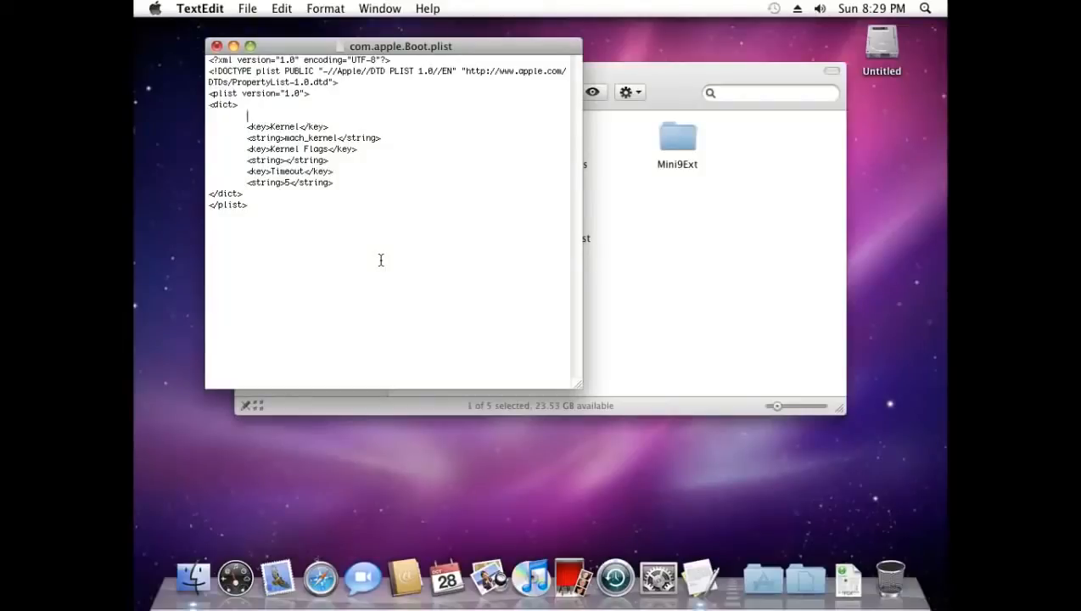
text(<)
text(key>Graphics Mode<)
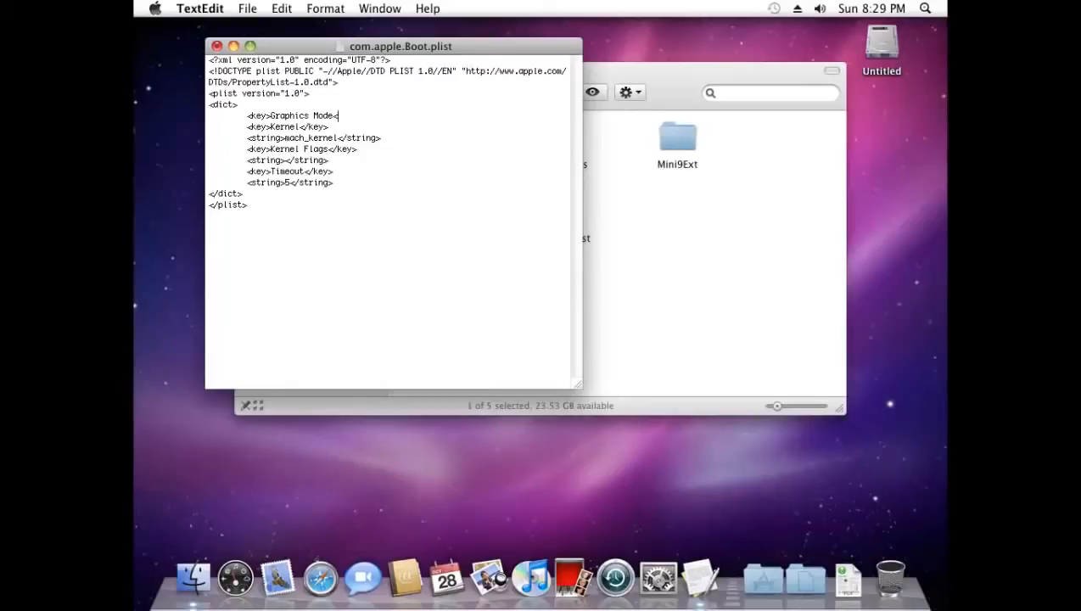
text(/key>)
key(Return)
key(Tab)
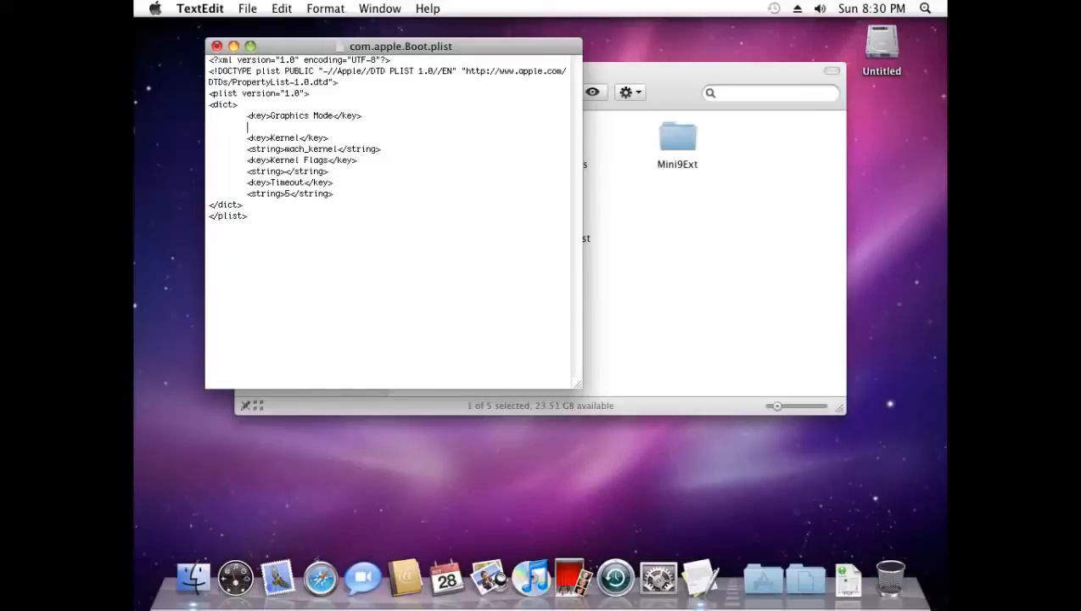
text(<string>)
text(1360)
text(x768x32)
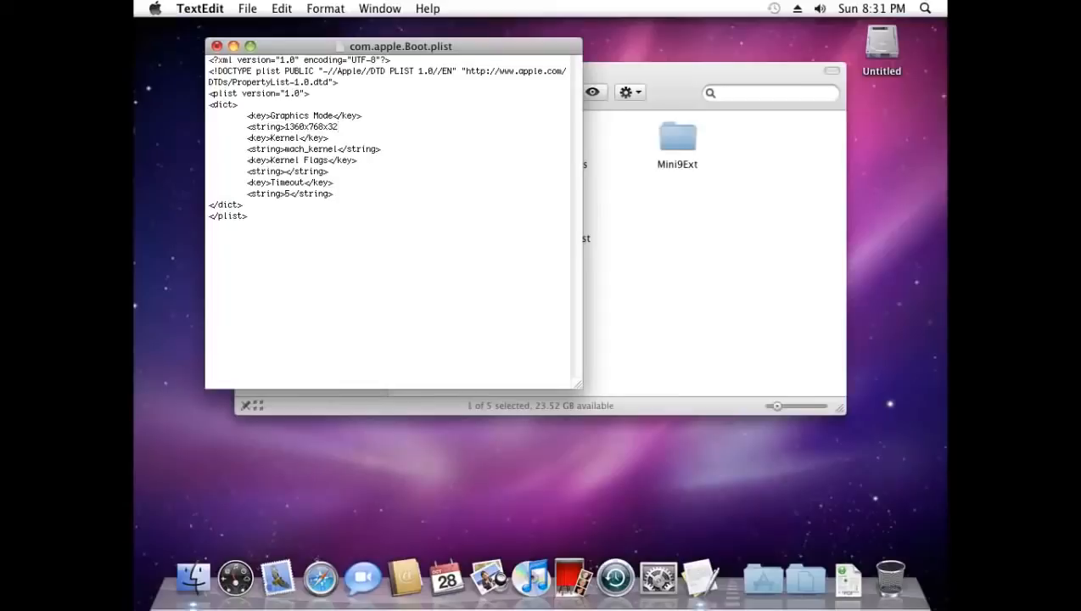
text(</string>)
Copy the Graphics Mode key and value lines
drag(384, 126, 247, 115)
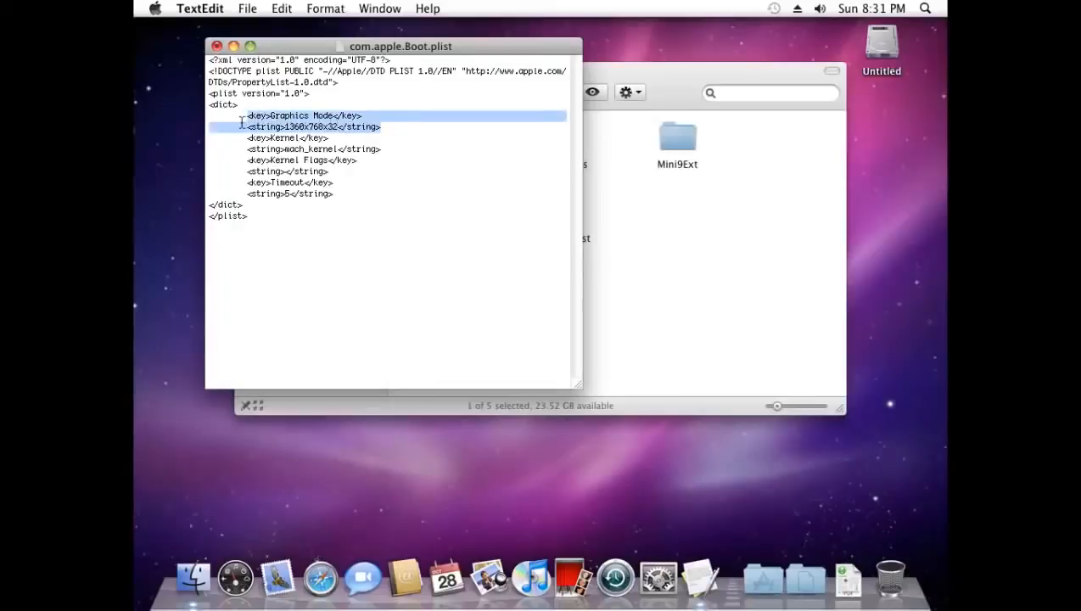
right_click(310, 126)
click(351, 210)
click(387, 129)
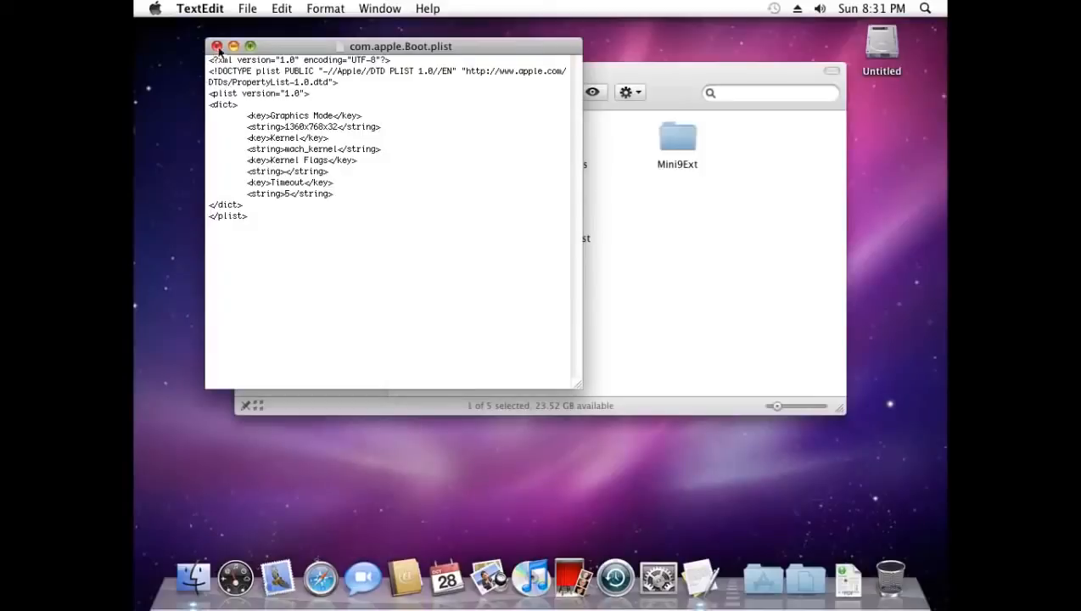
Save the edited plist to the Desktop as com.apple.Boot.plist, with no .txt extension added
click(248, 9)
click(247, 10)
click(248, 10)
click(287, 114)
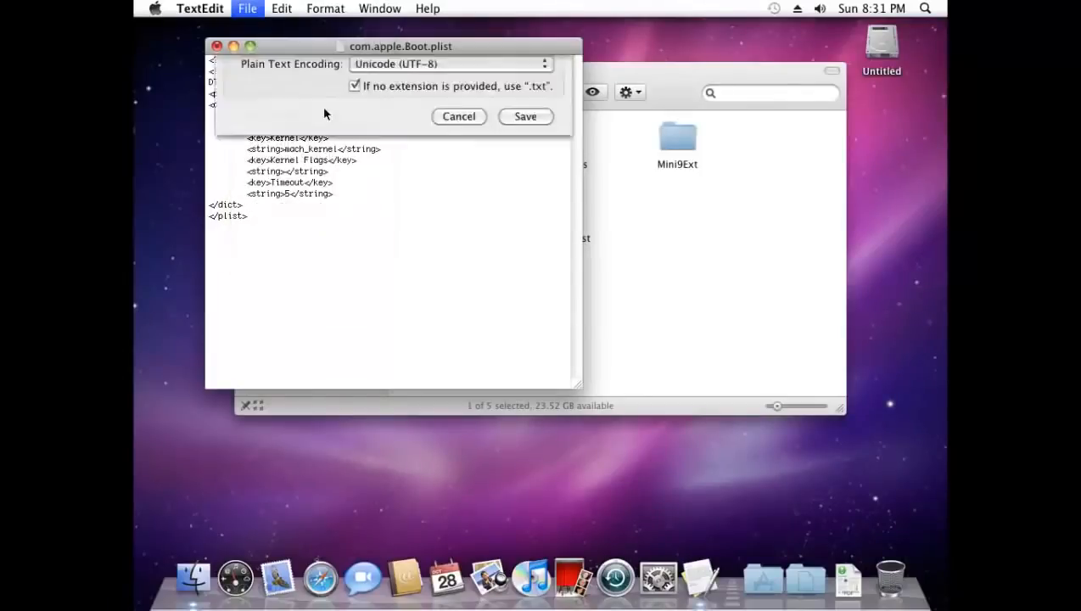
click(355, 169)
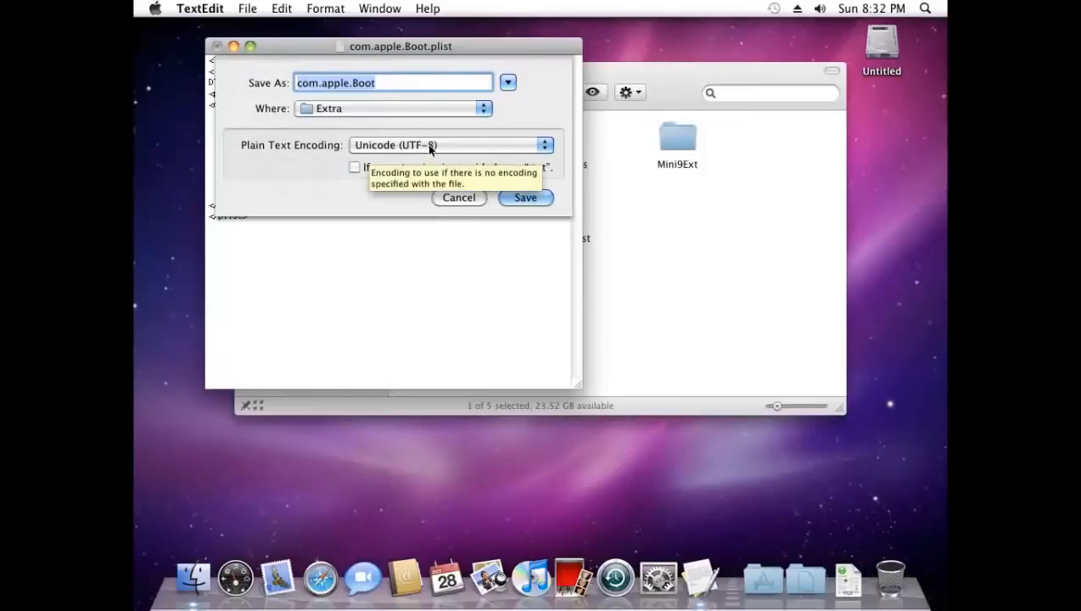
click(398, 82)
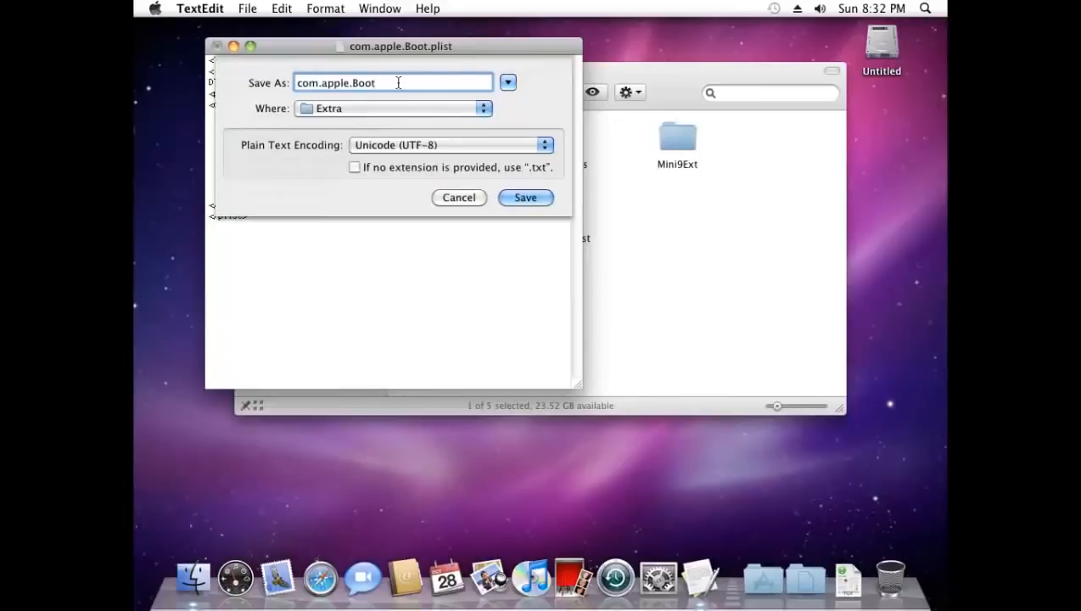
text(.plist)
click(348, 110)
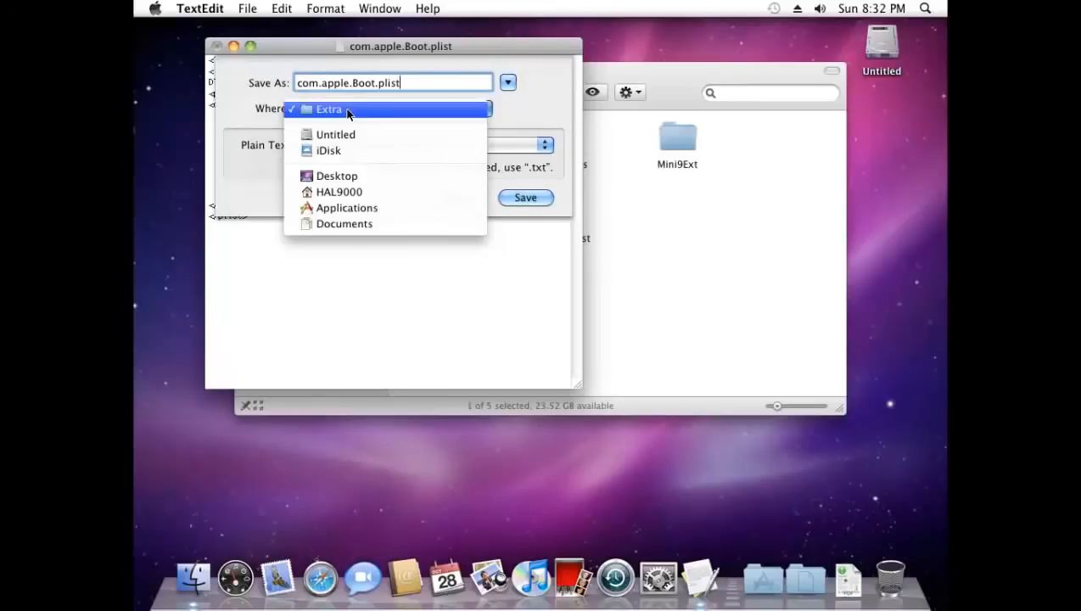
click(327, 177)
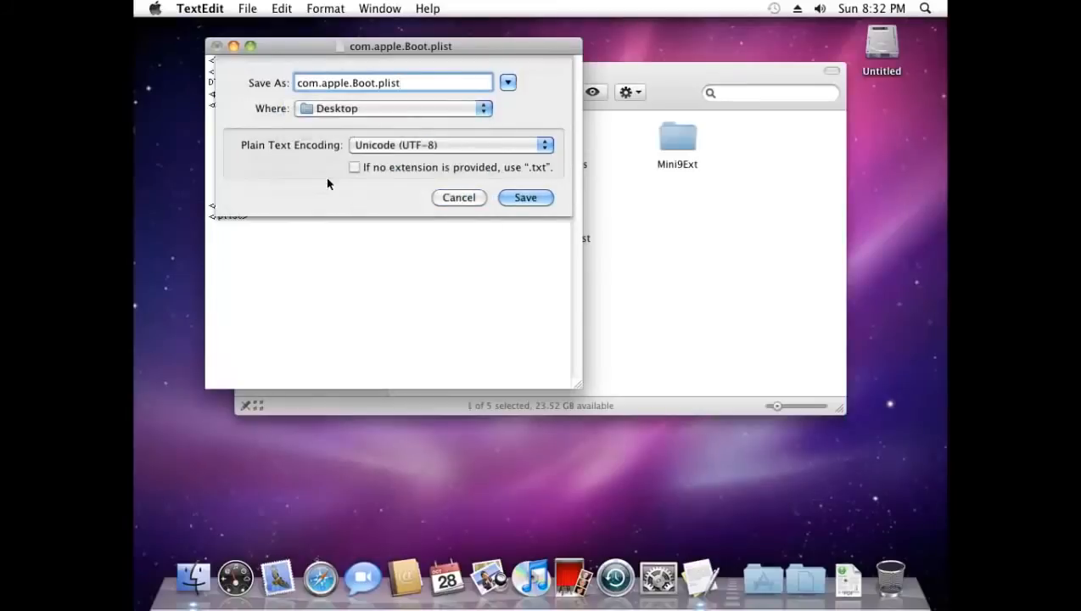
click(522, 197)
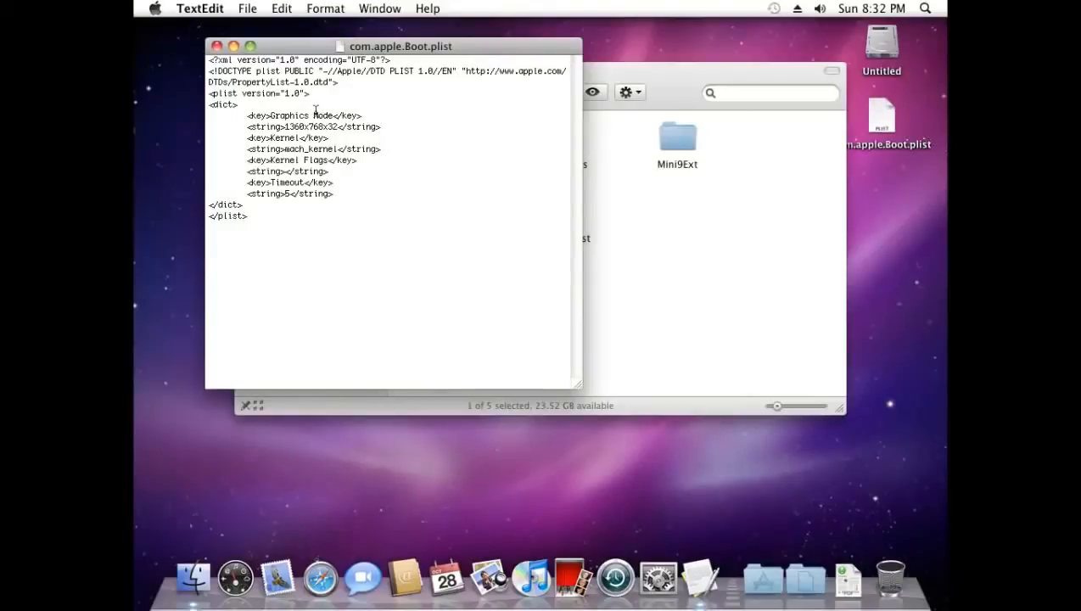
Close the plist and move it from the Desktop into Extra, replacing the original with admin authorization
click(216, 47)
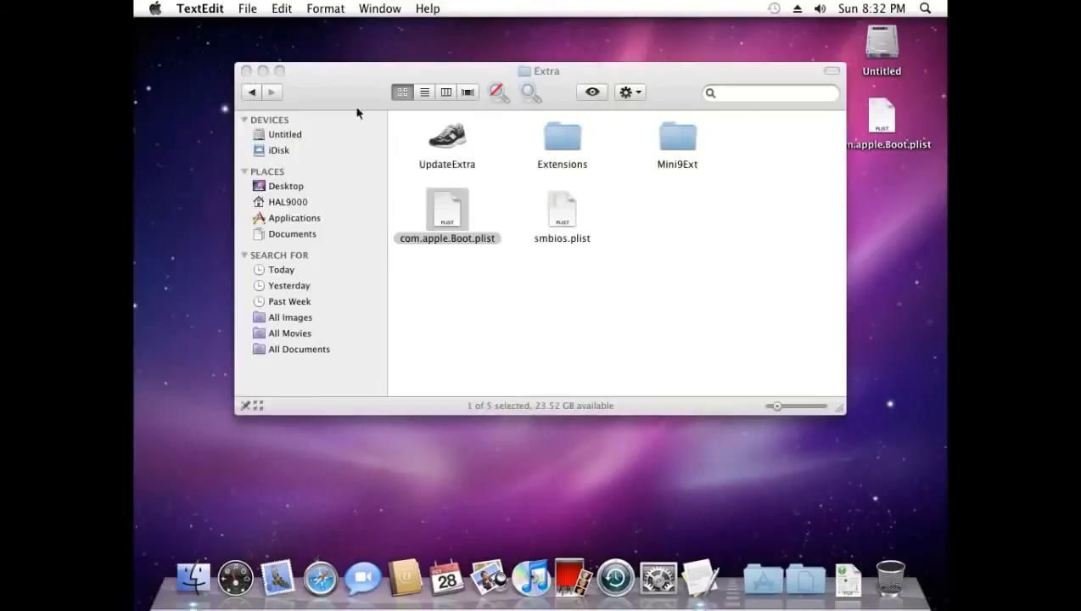
drag(878, 124, 606, 277)
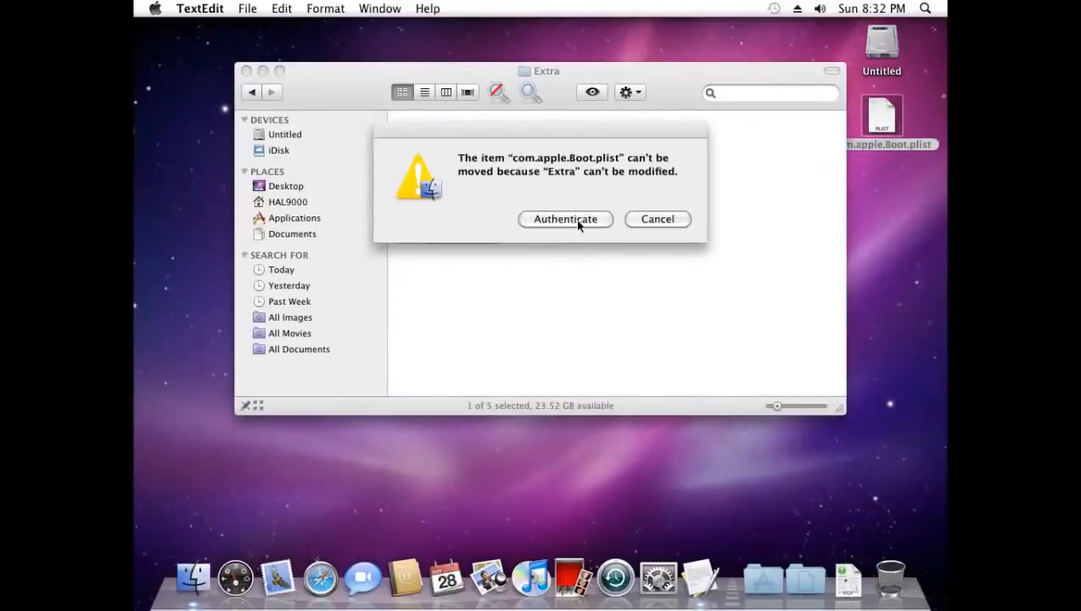
click(575, 219)
click(696, 154)
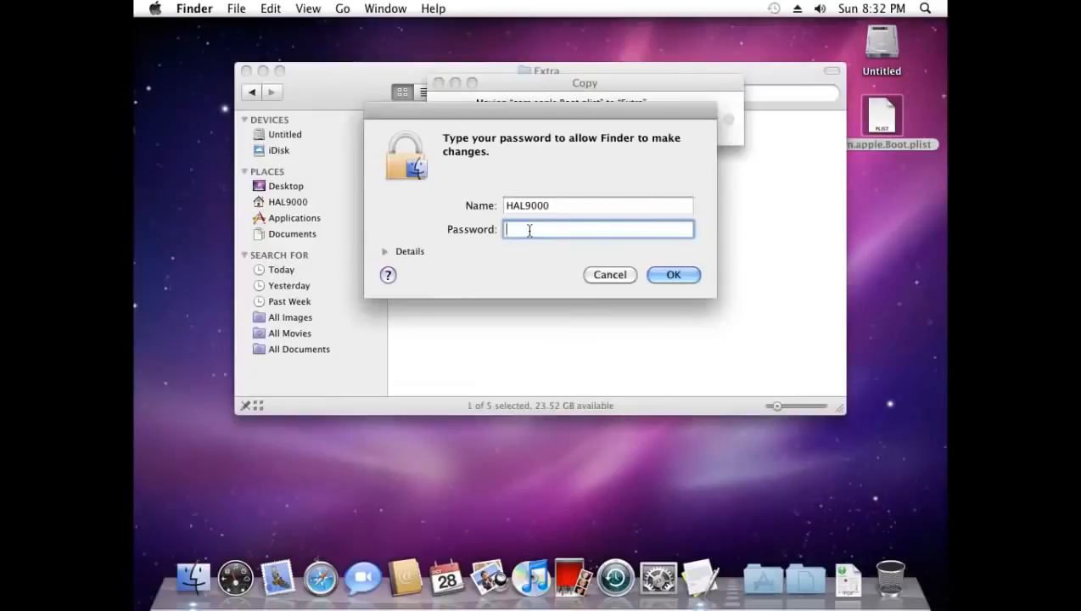
text(•••••••)
click(685, 273)
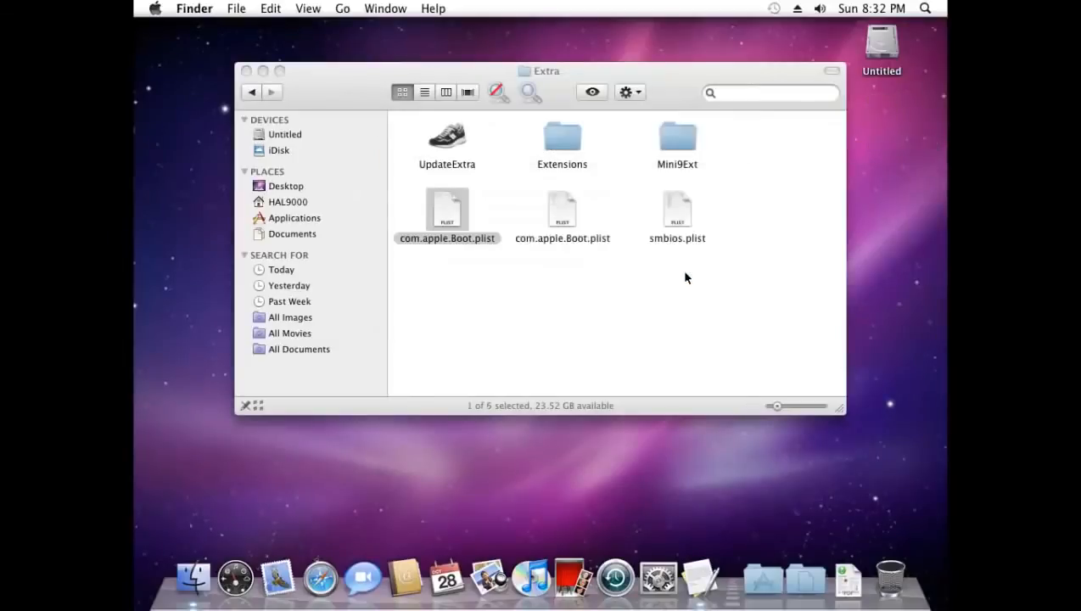
click(291, 135)
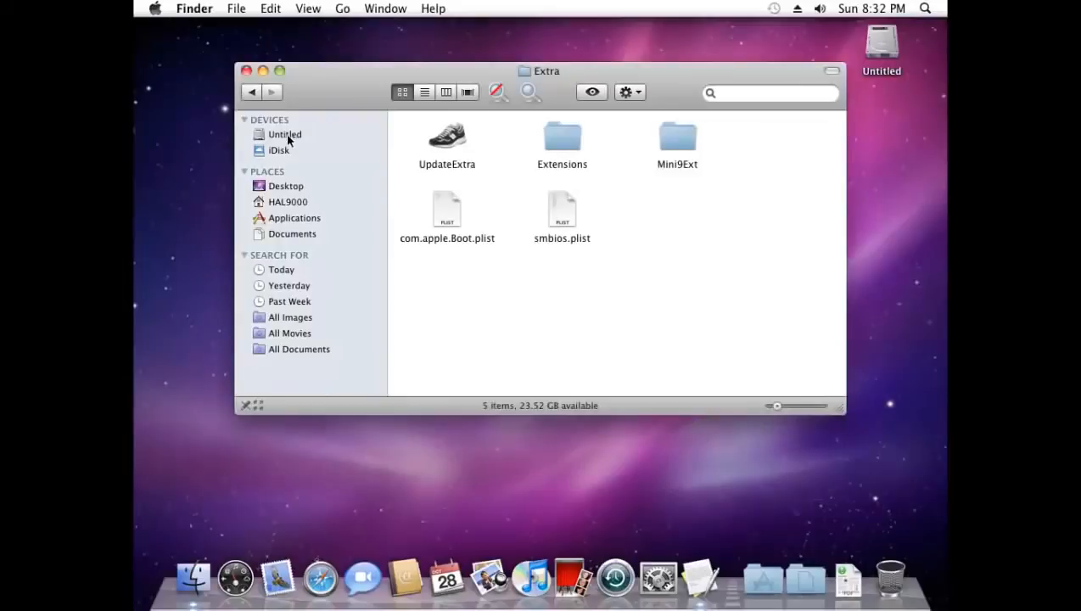
Browse Finder to Untitled › Library › Preferences › SystemConfiguration
click(289, 135)
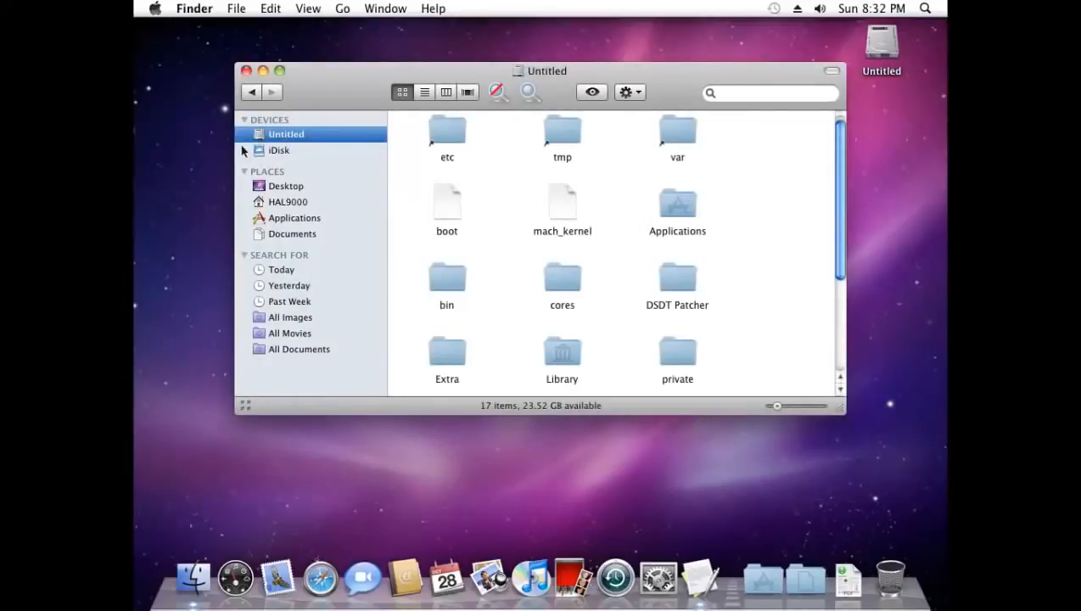
double_click(552, 353)
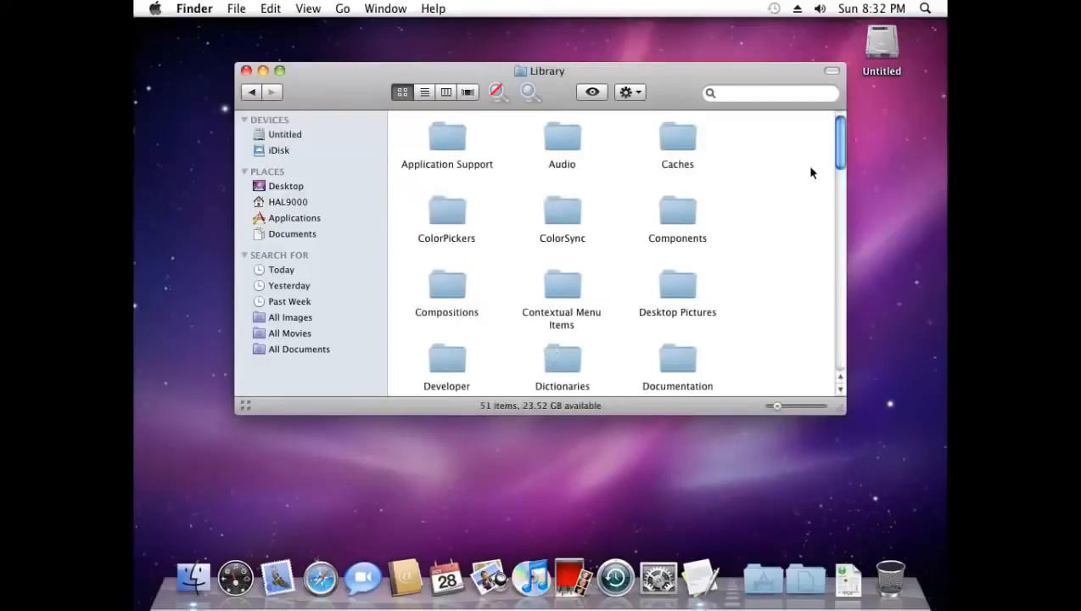
drag(840, 148, 838, 259)
click(562, 316)
double_click(561, 316)
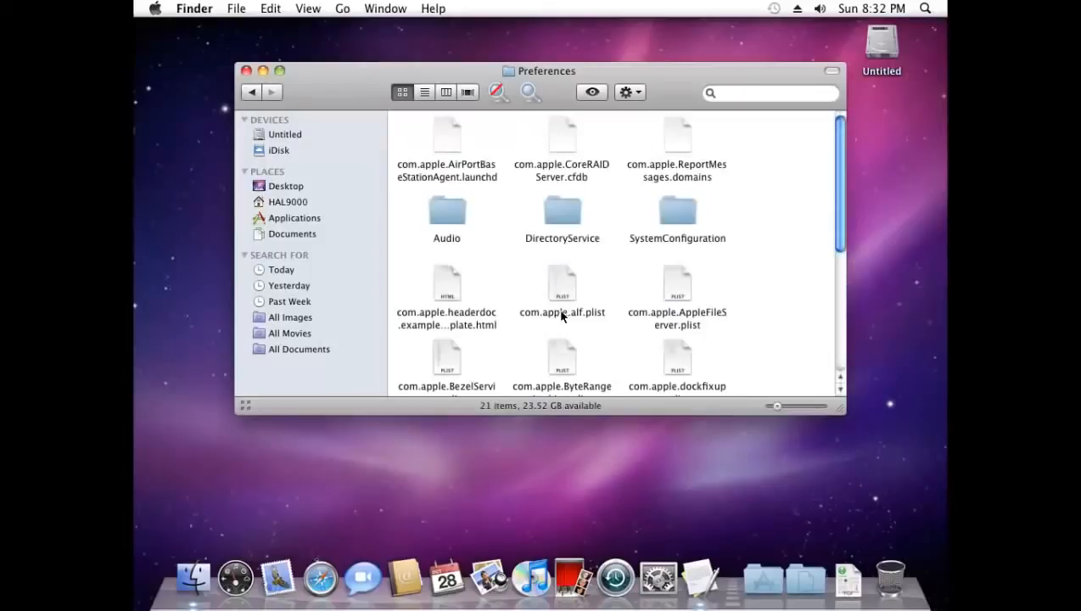
double_click(680, 220)
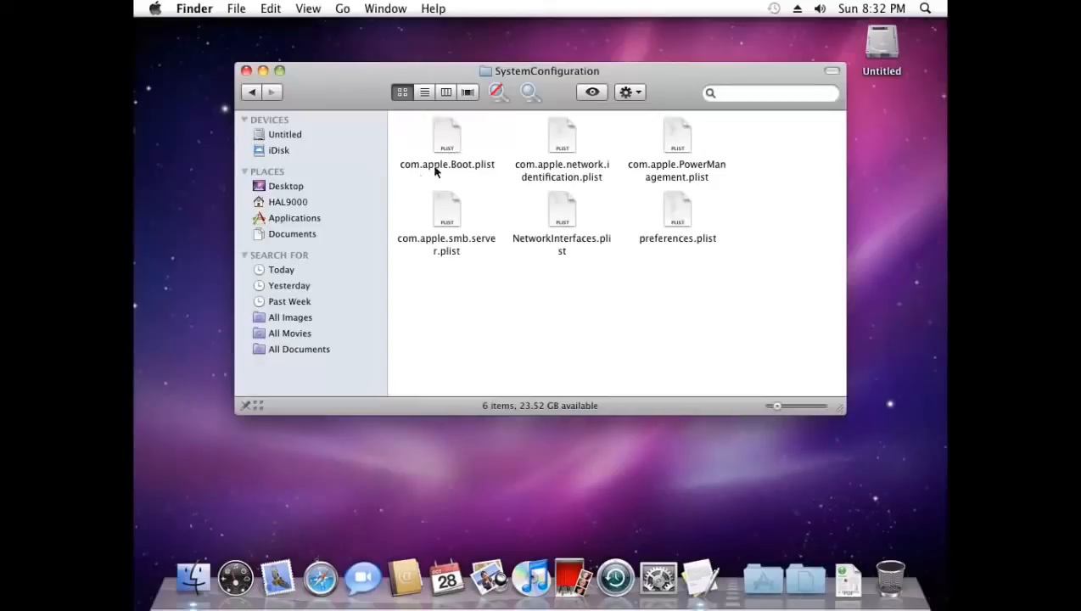
Open SystemConfiguration's com.apple.Boot.plist in TextEdit via Open With › Other
right_click(454, 149)
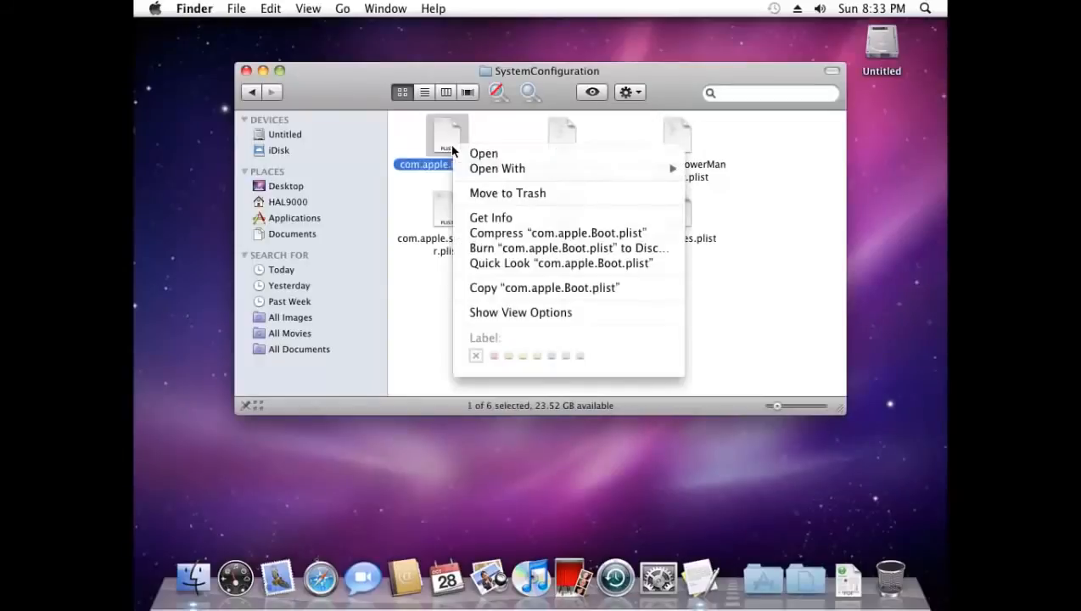
mouse_move(550, 170)
click(704, 194)
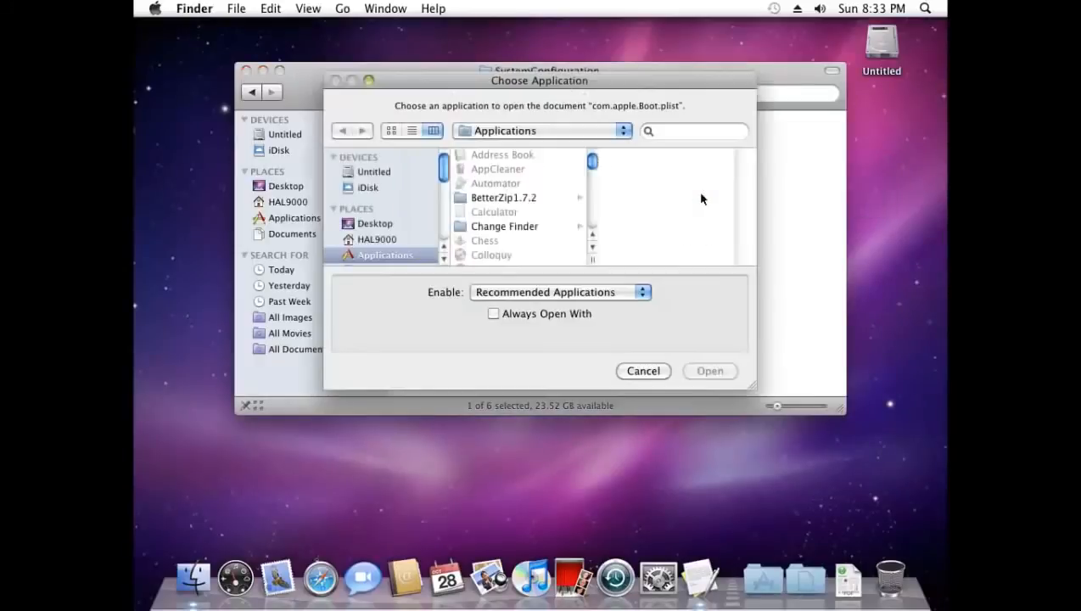
scroll(572, 201, down, 10)
click(502, 217)
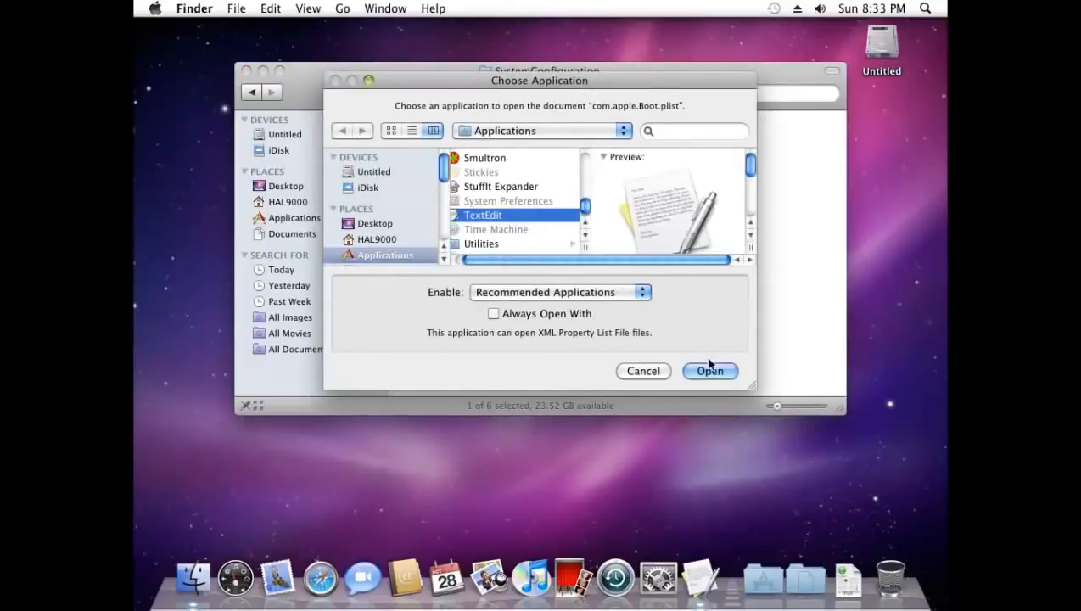
click(711, 372)
Paste the Graphics Mode 1360x768x32 key after <dict>, keeping the Kernel key on its own line
click(273, 102)
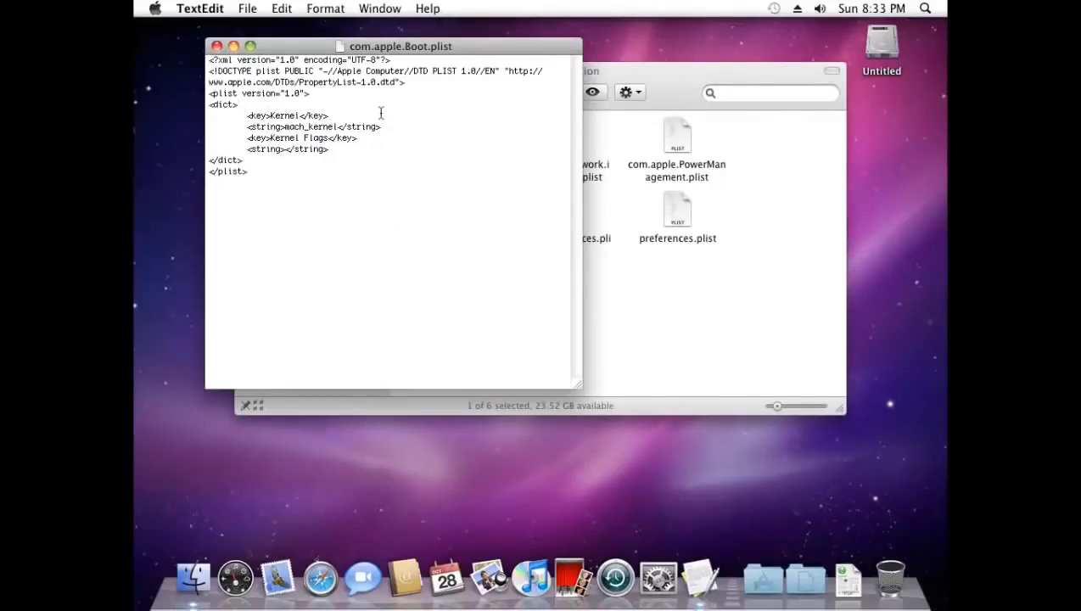
key(Return)
key(Tab)
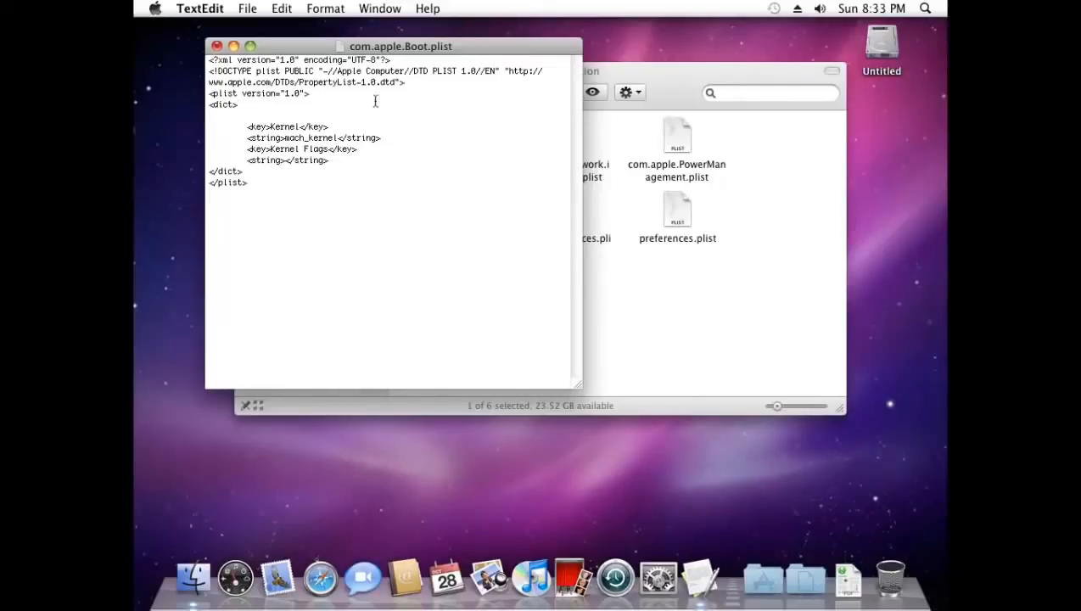
right_click(265, 109)
click(301, 148)
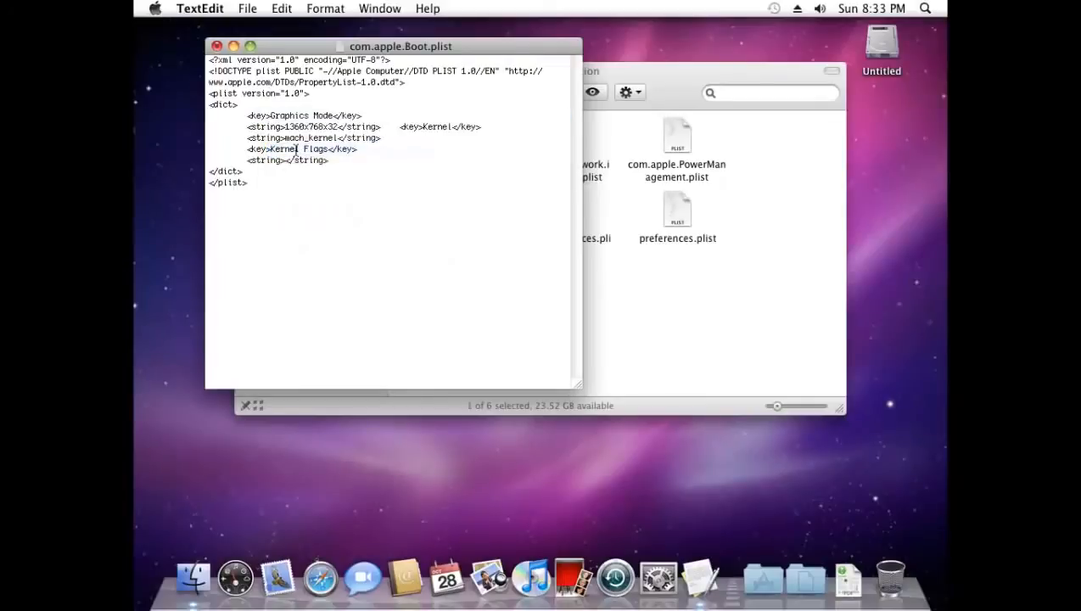
click(396, 132)
key(Return)
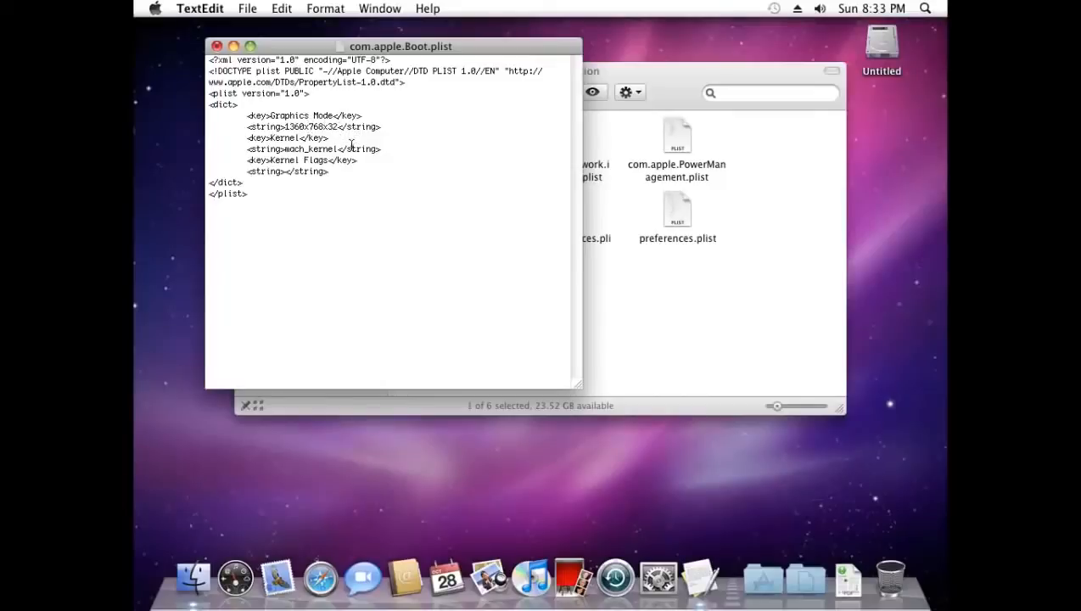
Save the edited plist to the Desktop as com.apple.Boot.plist without a .txt extension
click(253, 10)
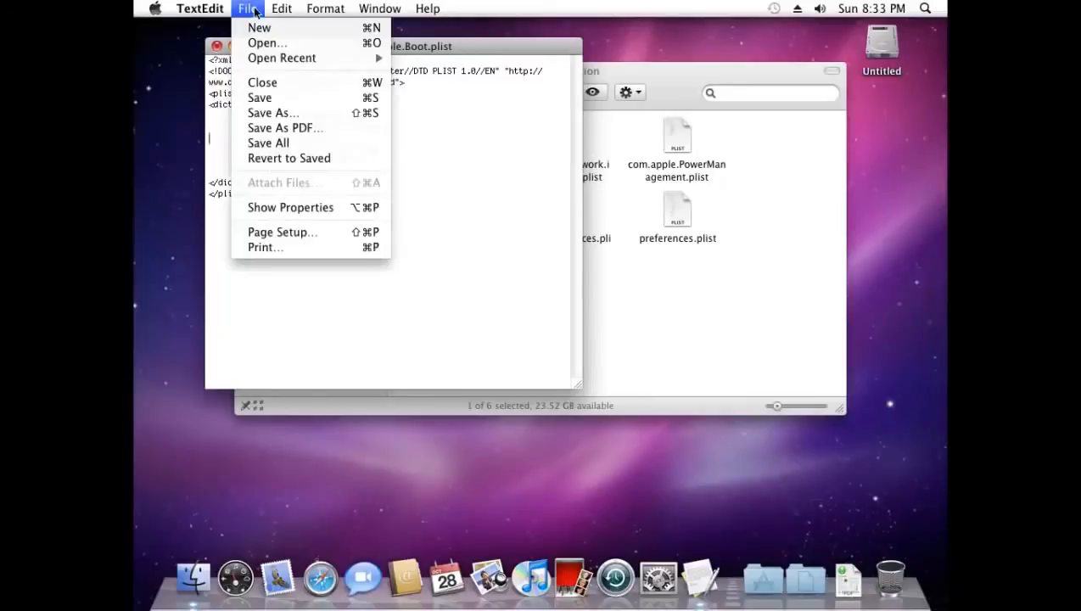
click(308, 117)
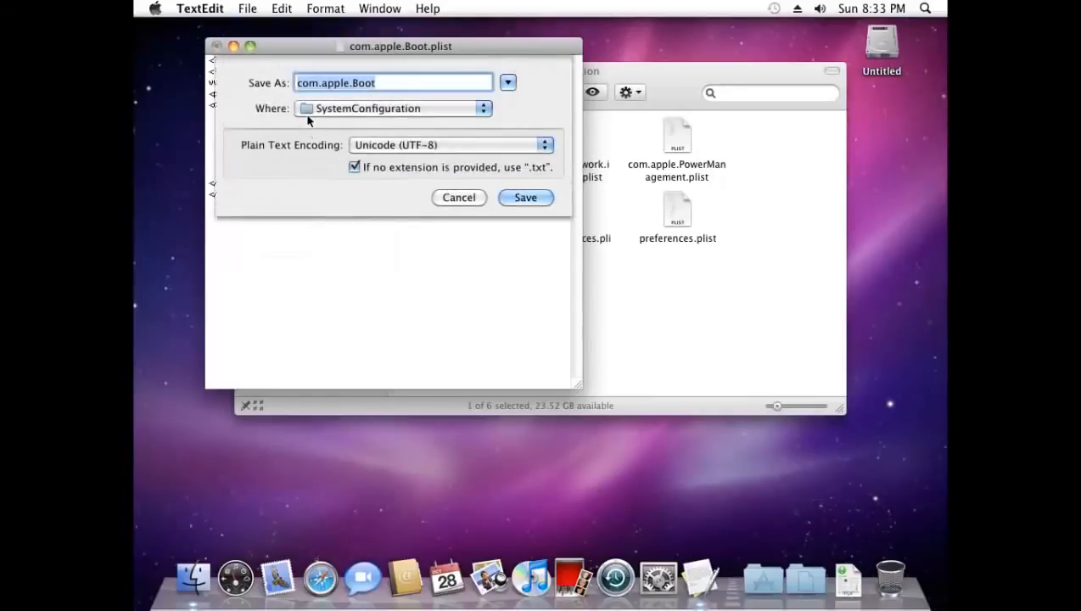
click(354, 167)
click(404, 83)
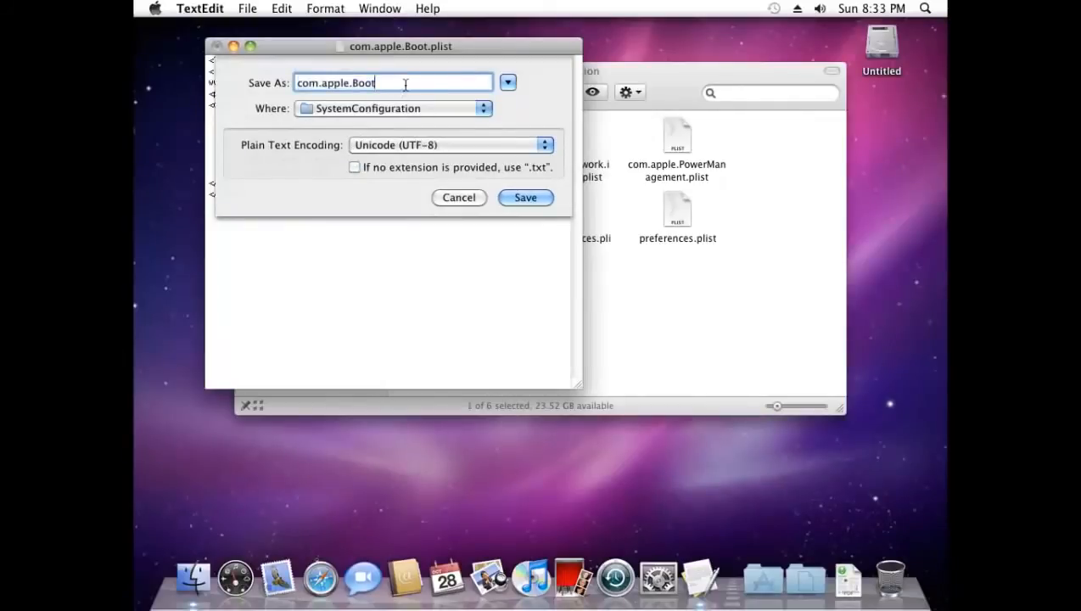
text(.plist)
click(376, 106)
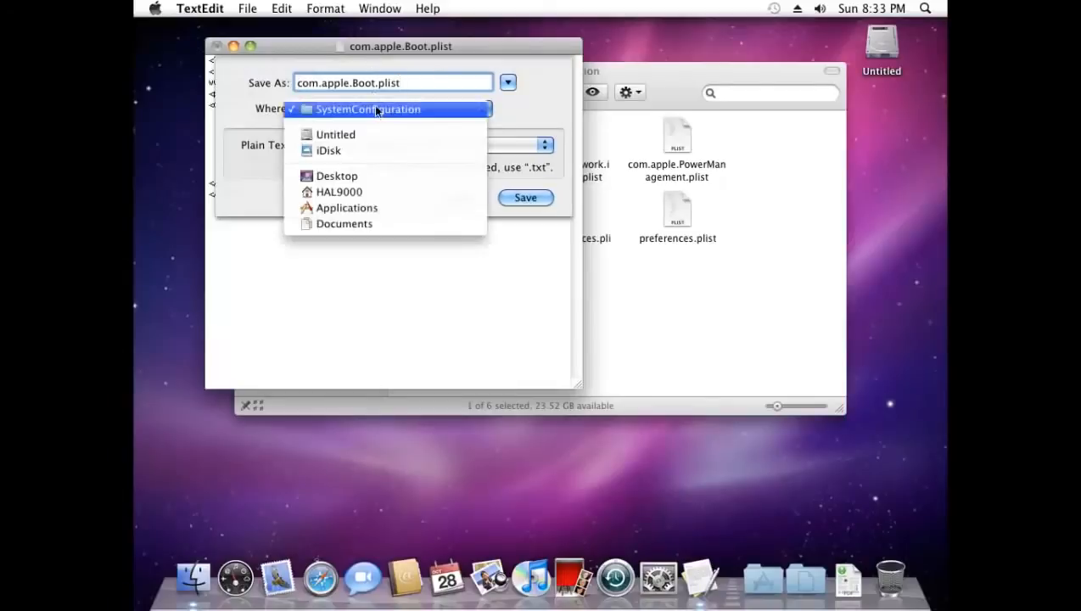
click(349, 177)
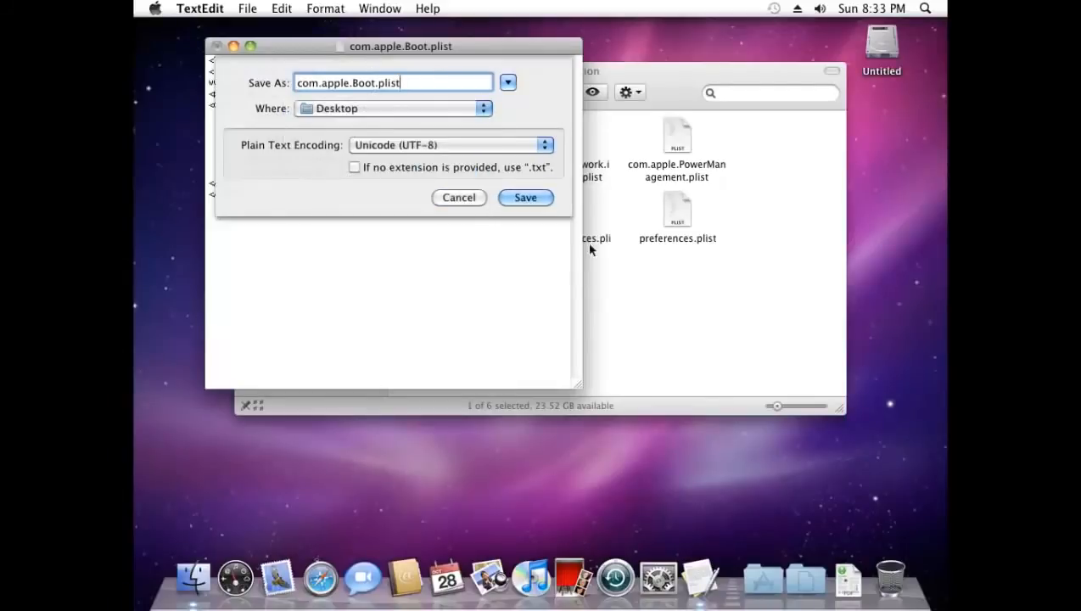
click(526, 198)
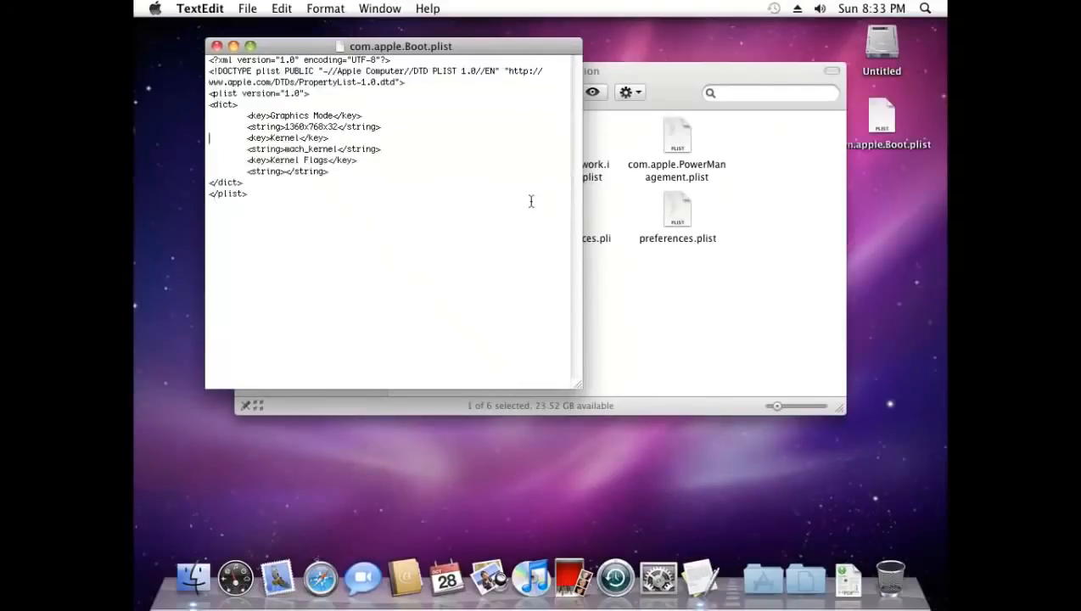
Close the document and move the Desktop plist into SystemConfiguration, replacing the original with the admin password
click(217, 45)
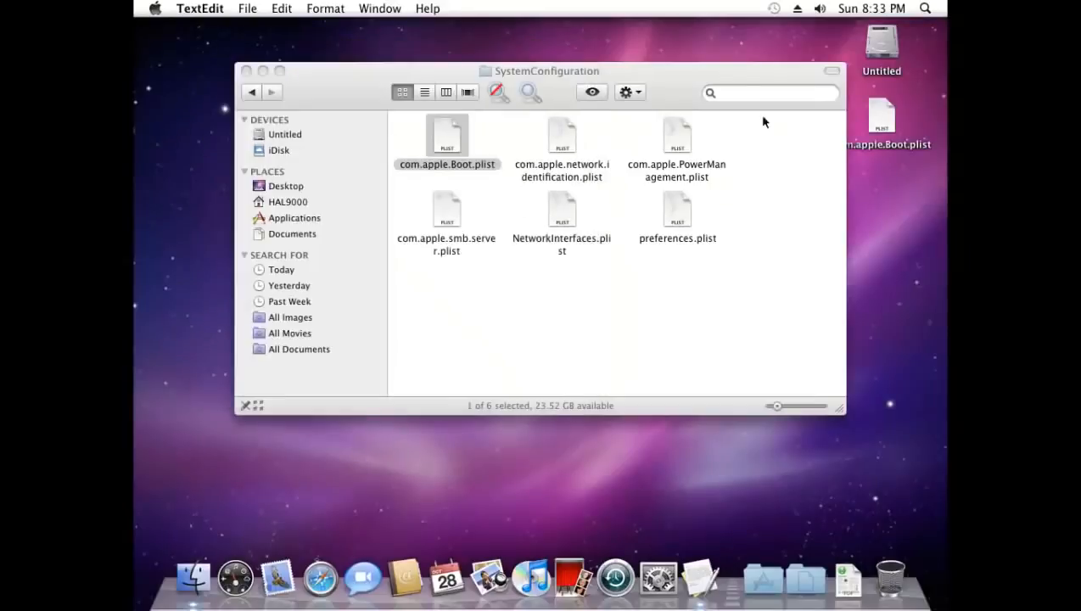
drag(890, 127, 712, 290)
click(569, 224)
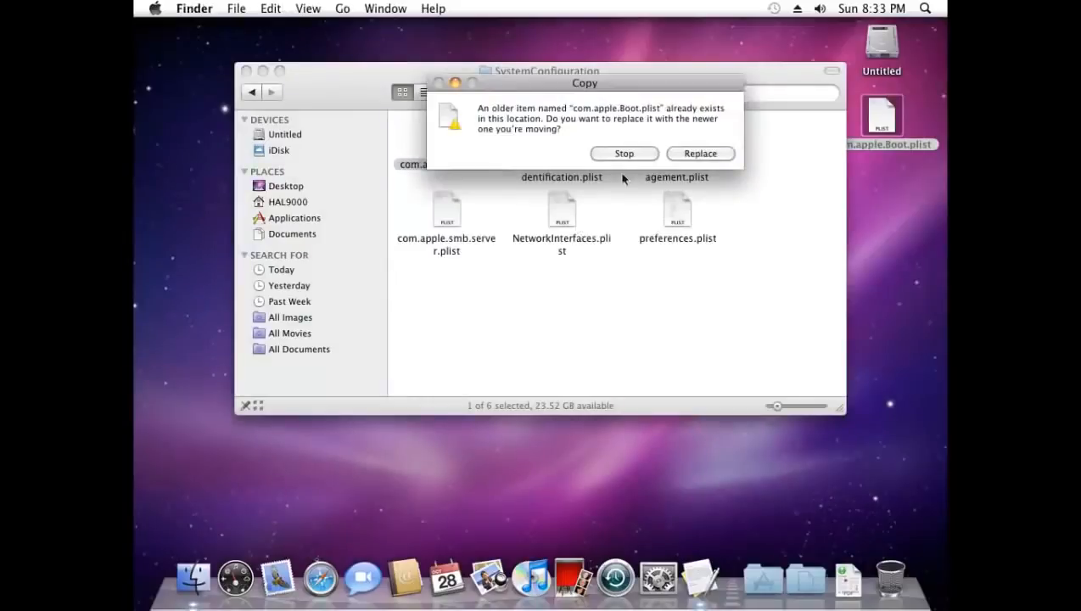
click(711, 154)
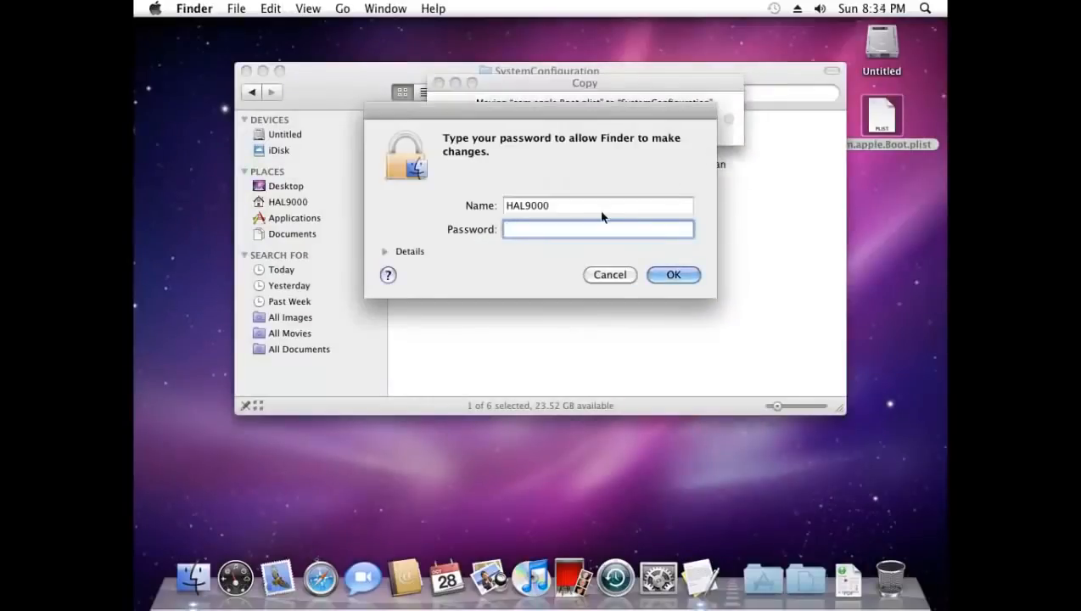
text(p******)
click(686, 275)
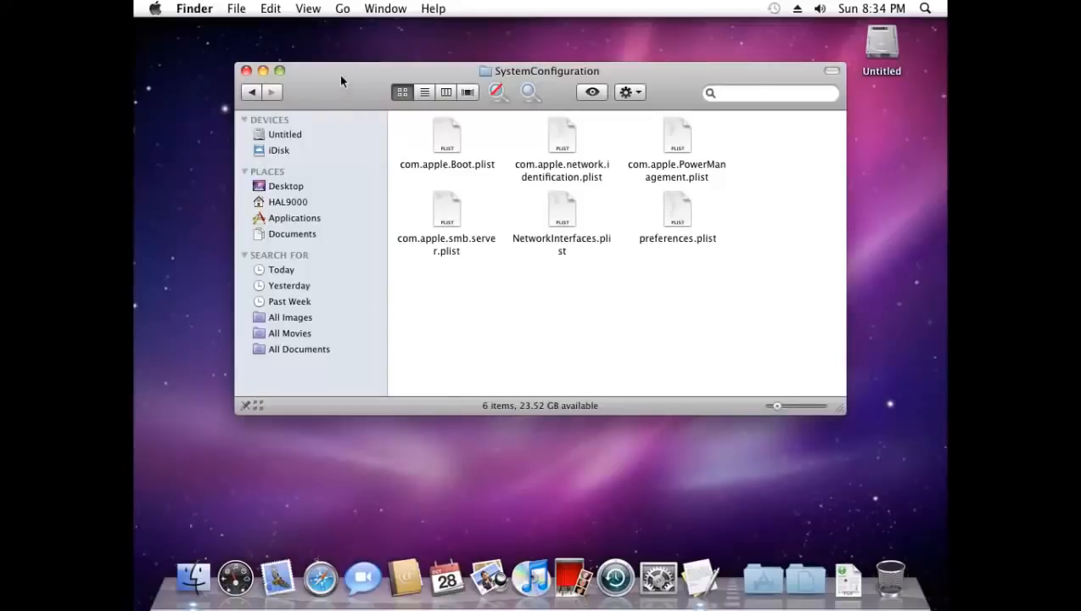
Close the SystemConfiguration Finder window, leaving the Mac guest's desktop clear
click(246, 71)
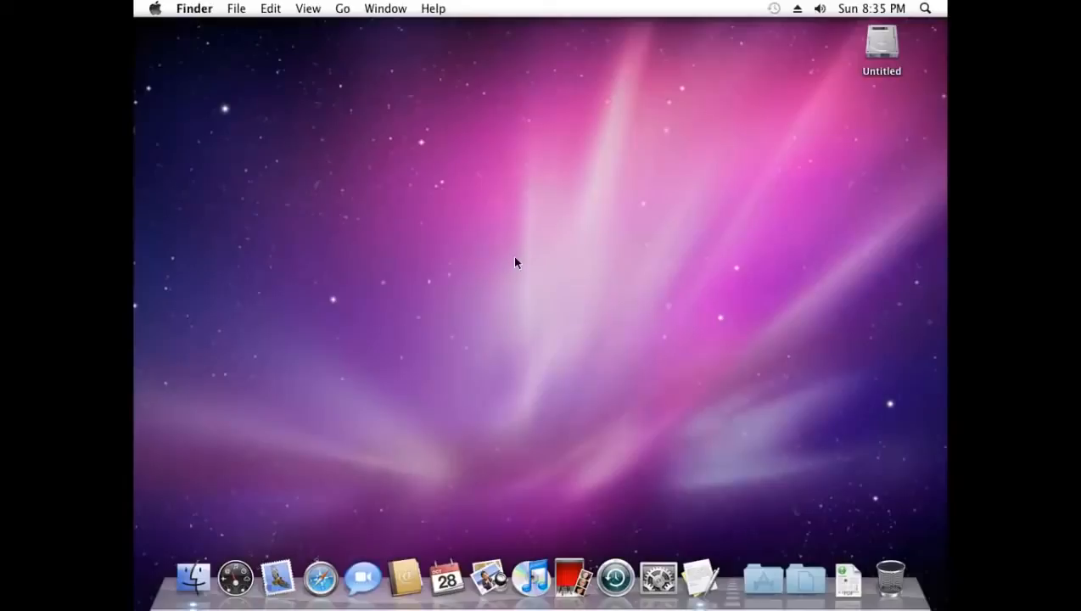
Shut down the Snow Leopard guest, exit full screen, and power off the VM
click(155, 11)
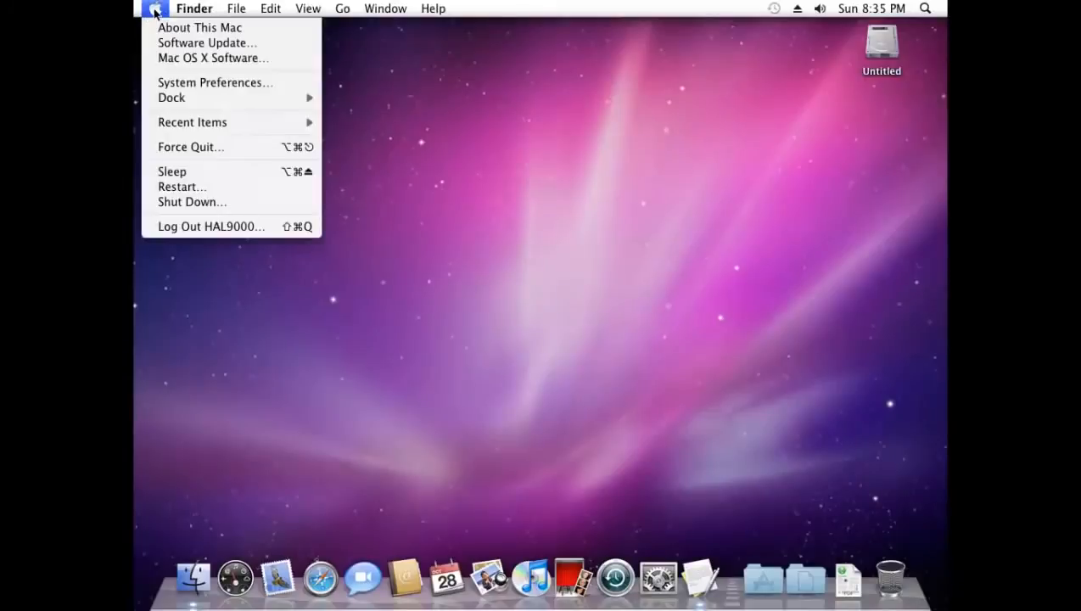
click(214, 205)
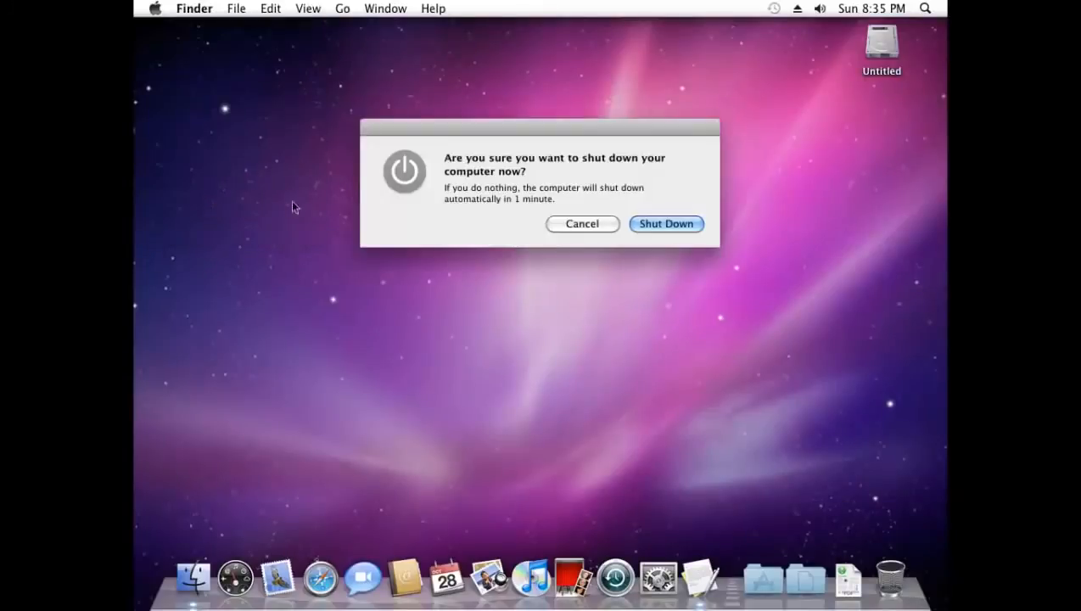
click(648, 220)
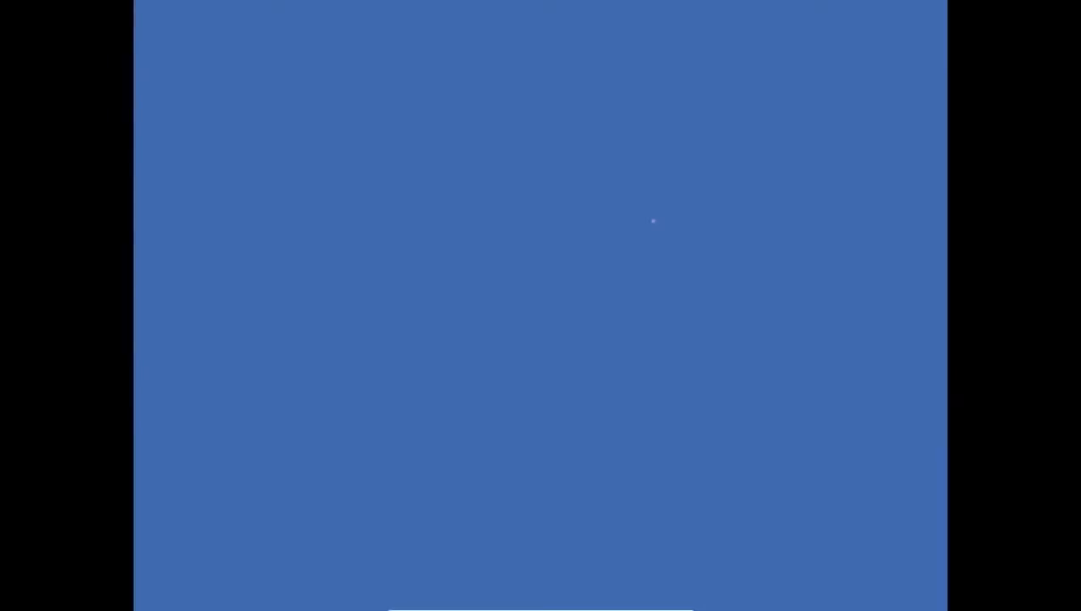
key(ctrl+f)
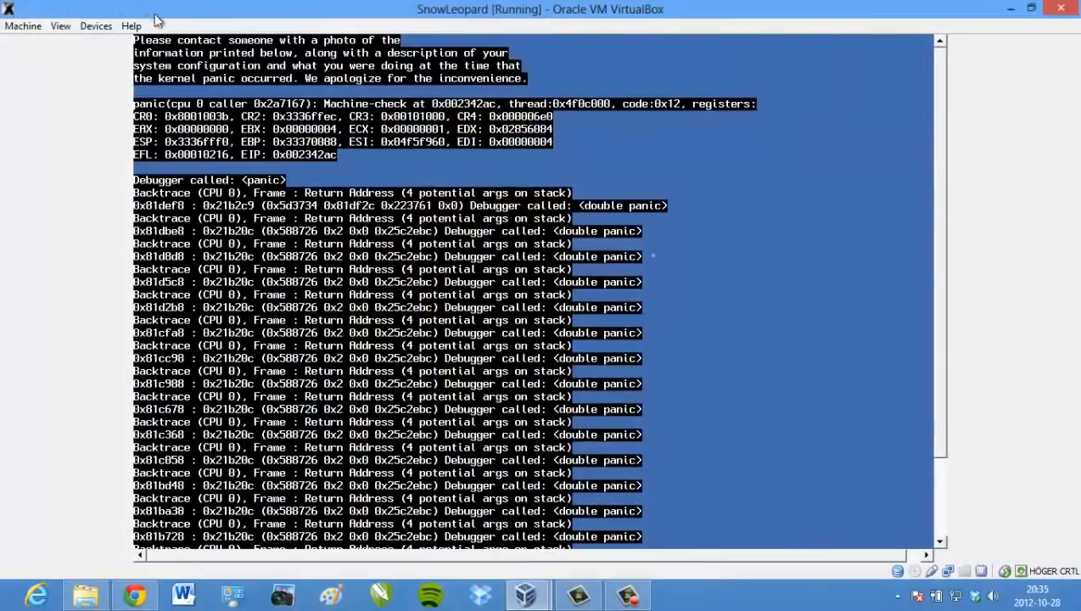
click(1059, 10)
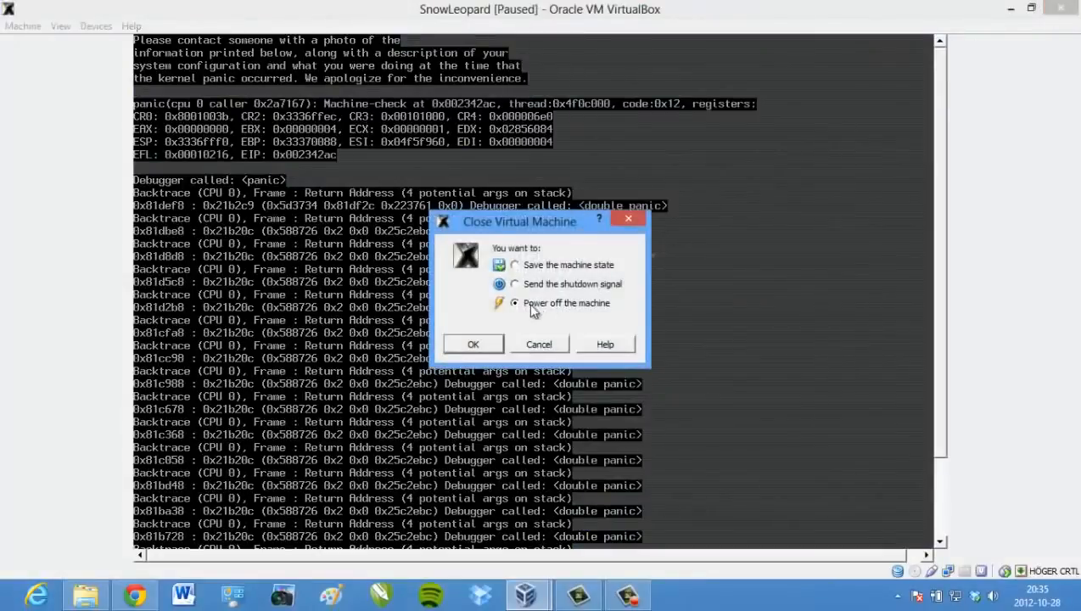
click(474, 344)
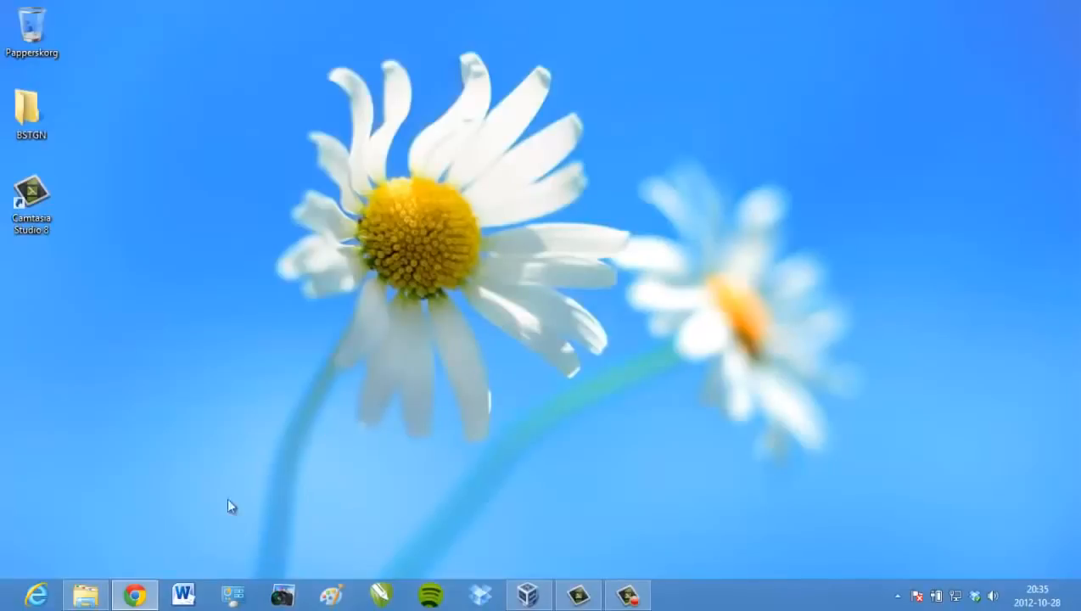
Search Google for gedit in a new Chrome tab
click(136, 597)
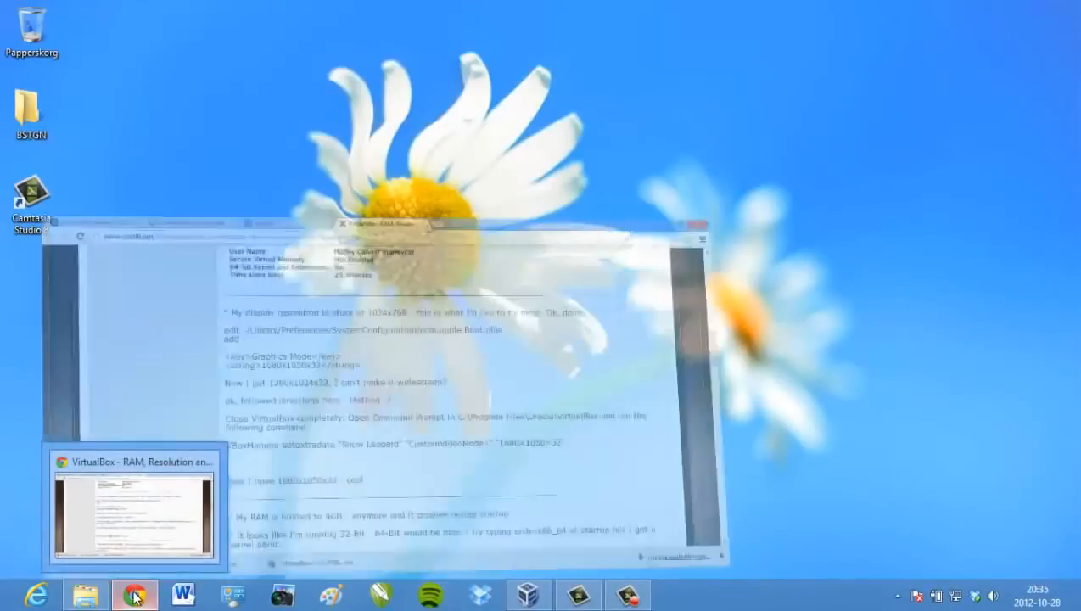
click(634, 11)
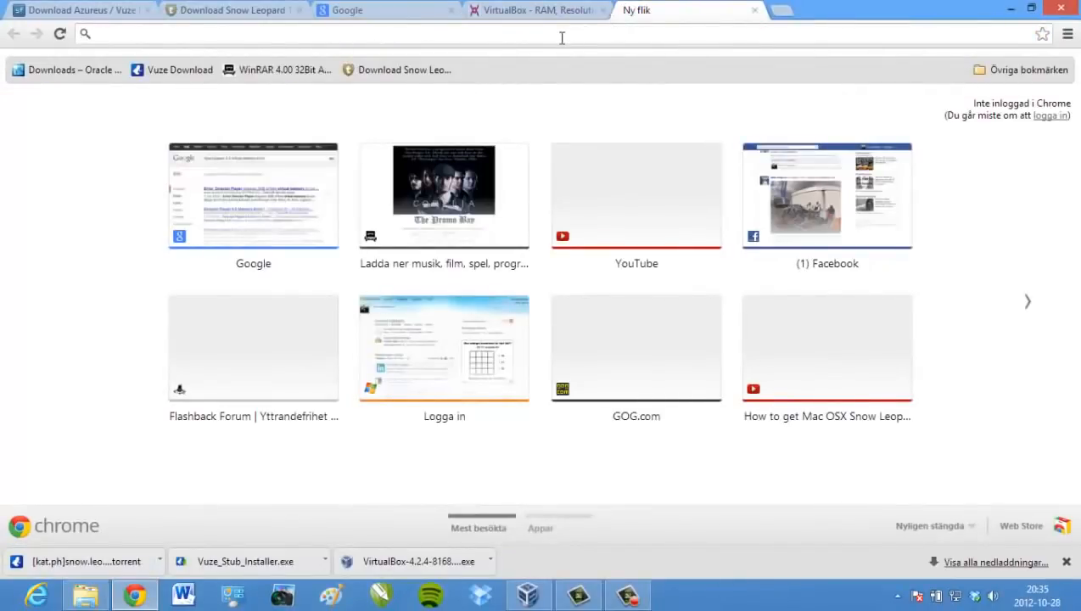
text(google.se)
key(Return)
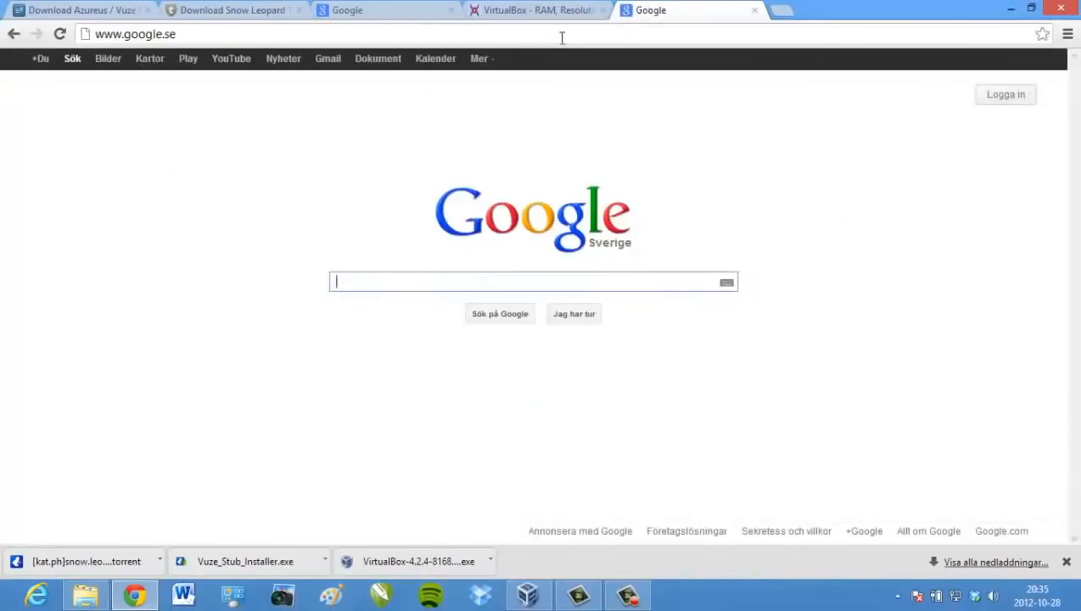
text(ged)
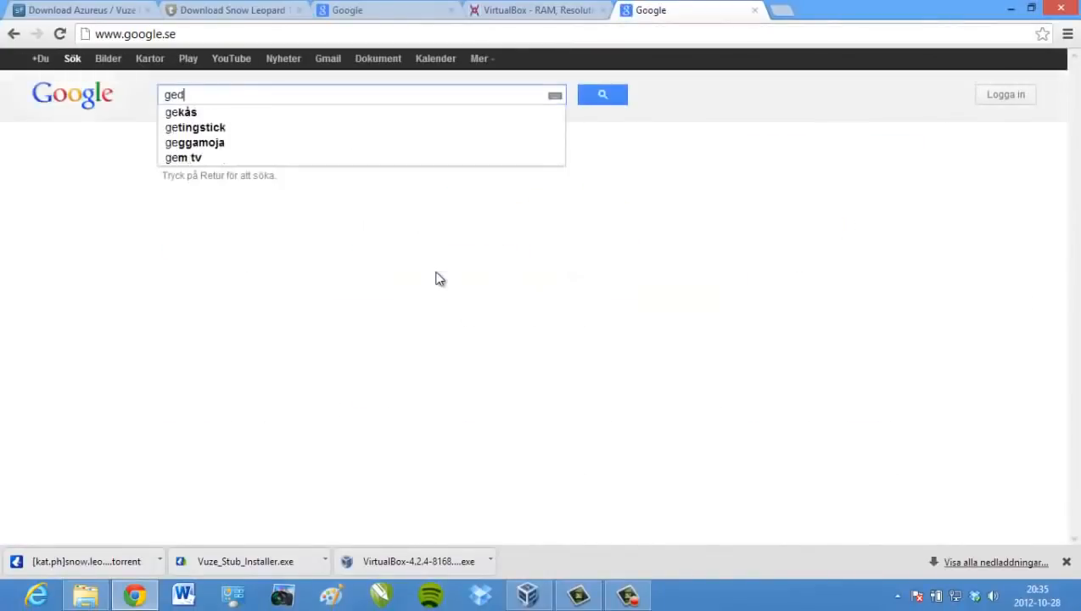
text(it)
key(Return)
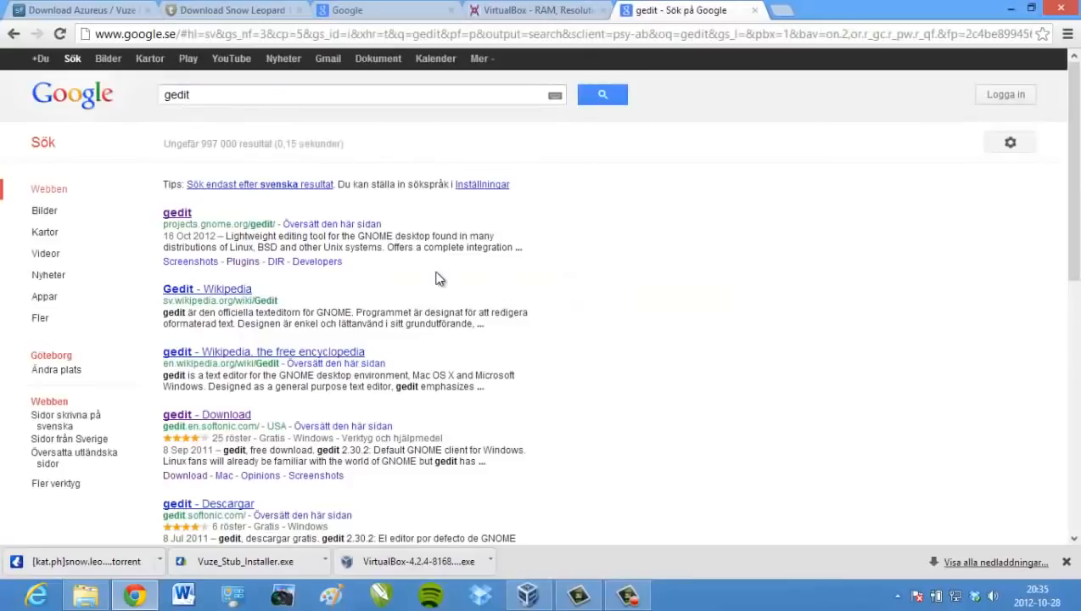
Download the gedit Windows installer from the official gedit project page, then close that tab
click(212, 422)
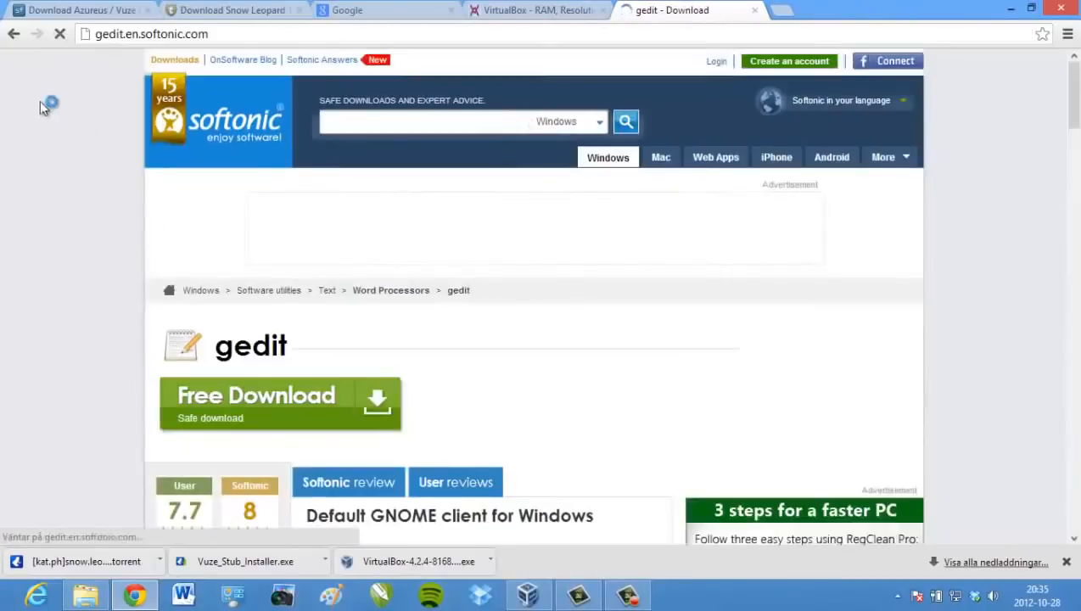
click(14, 34)
click(187, 213)
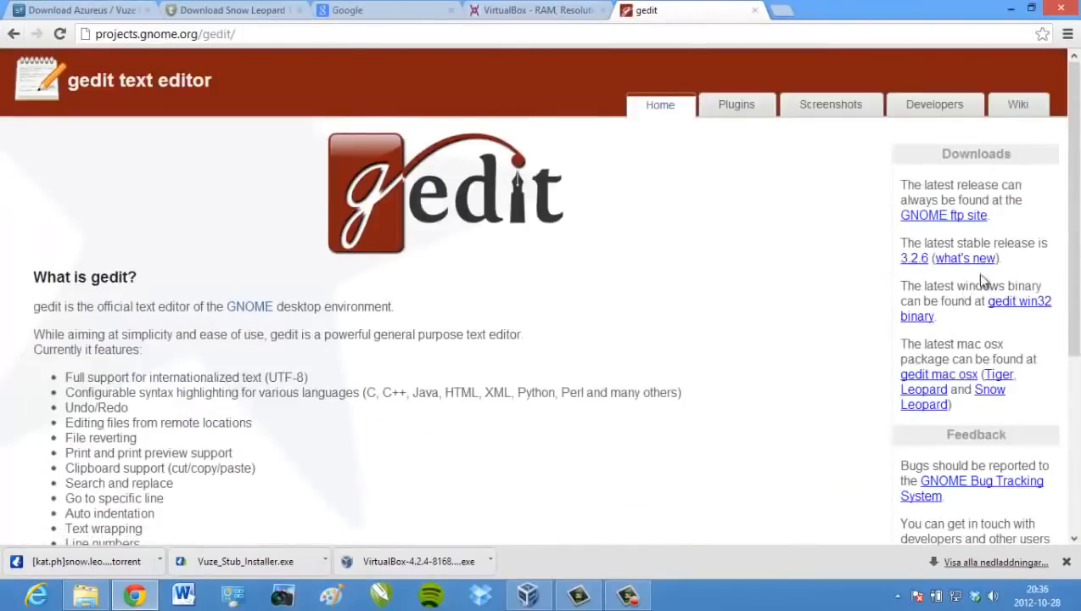
click(1024, 303)
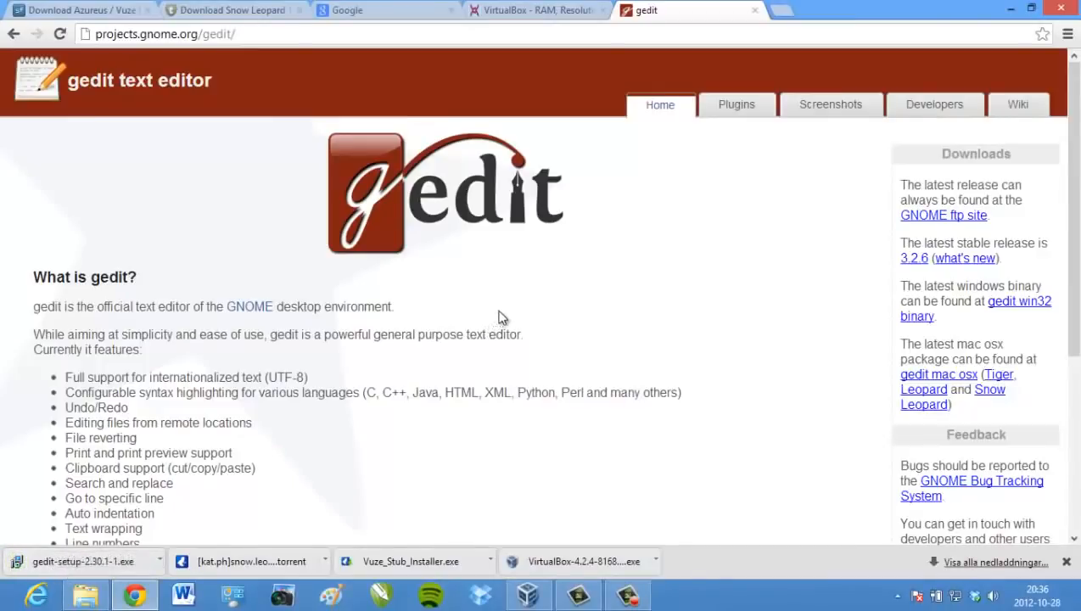
click(754, 11)
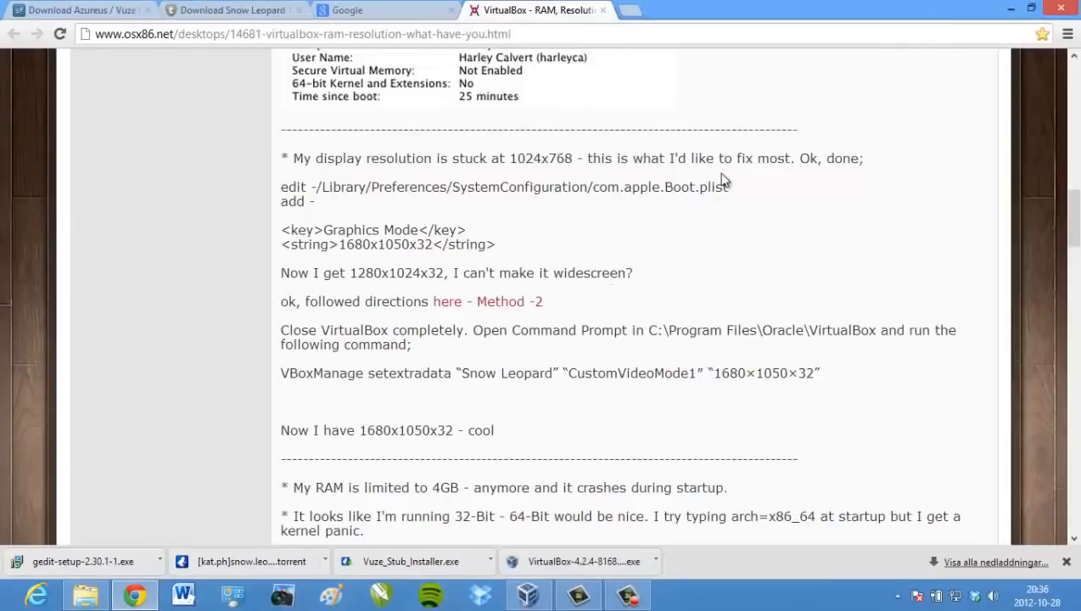
Browse Explorer to C:\Program\Oracle and open a command window in the VirtualBox folder
click(1011, 13)
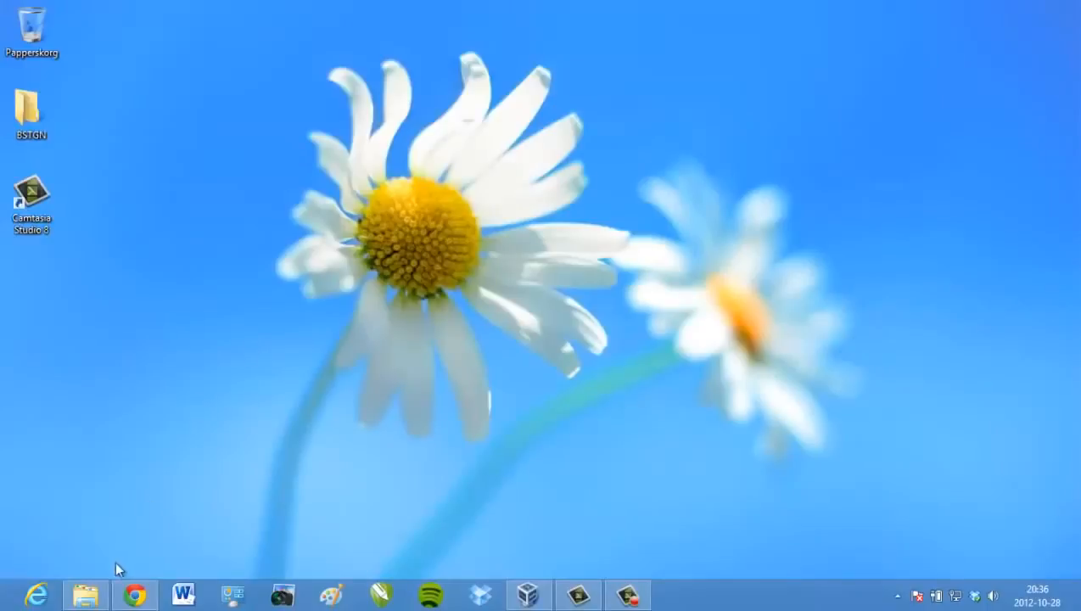
click(84, 594)
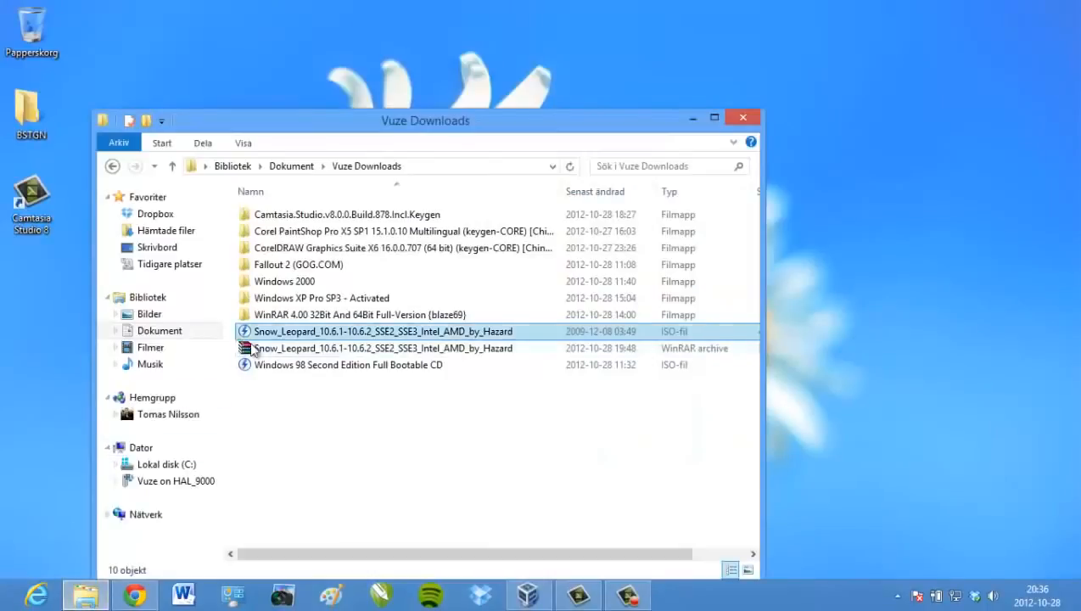
click(177, 336)
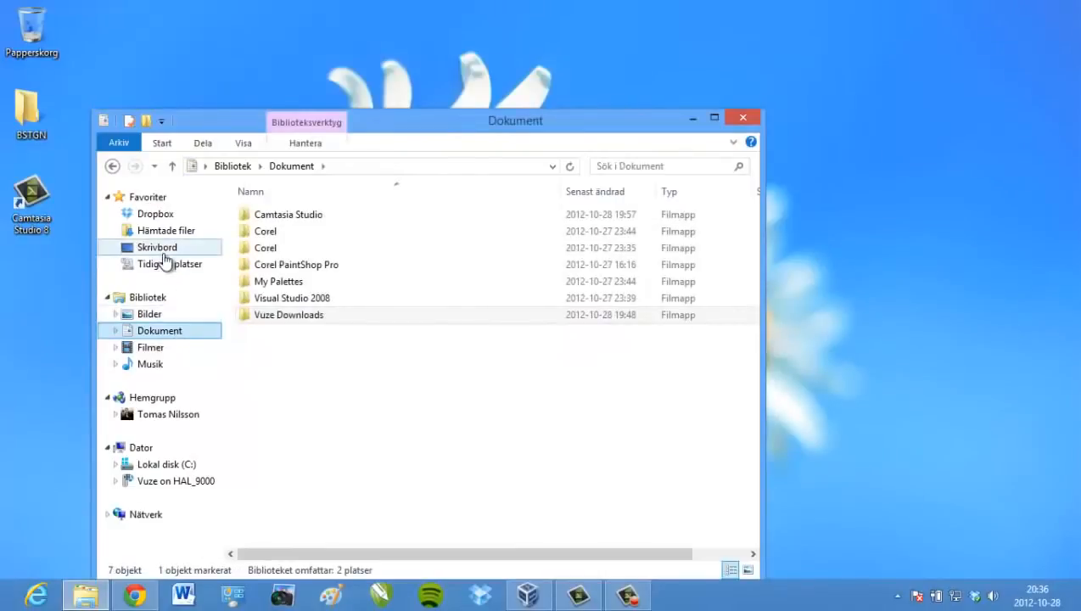
click(157, 466)
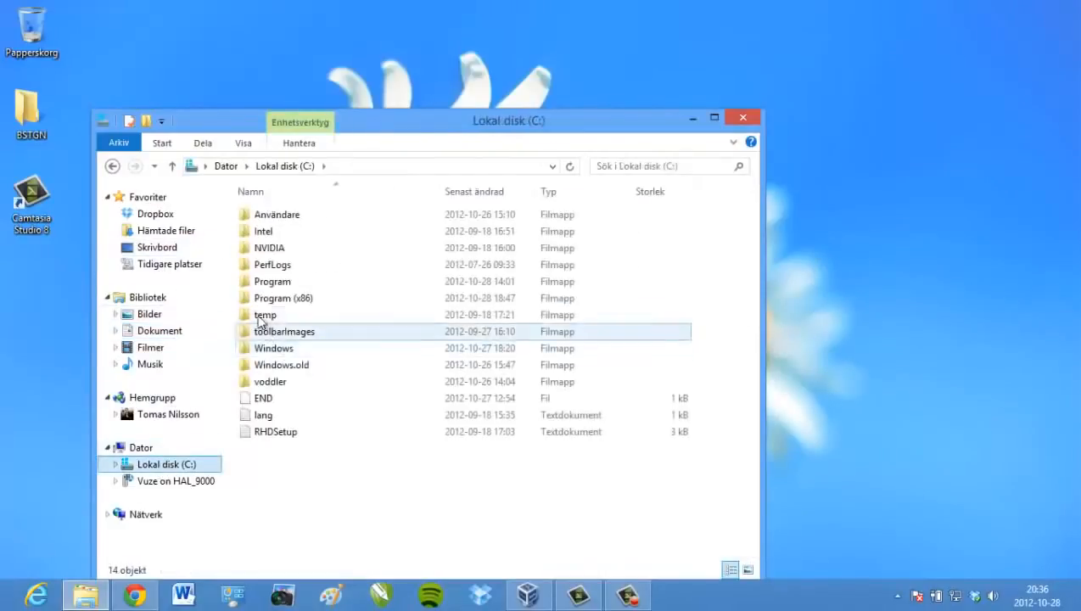
double_click(277, 285)
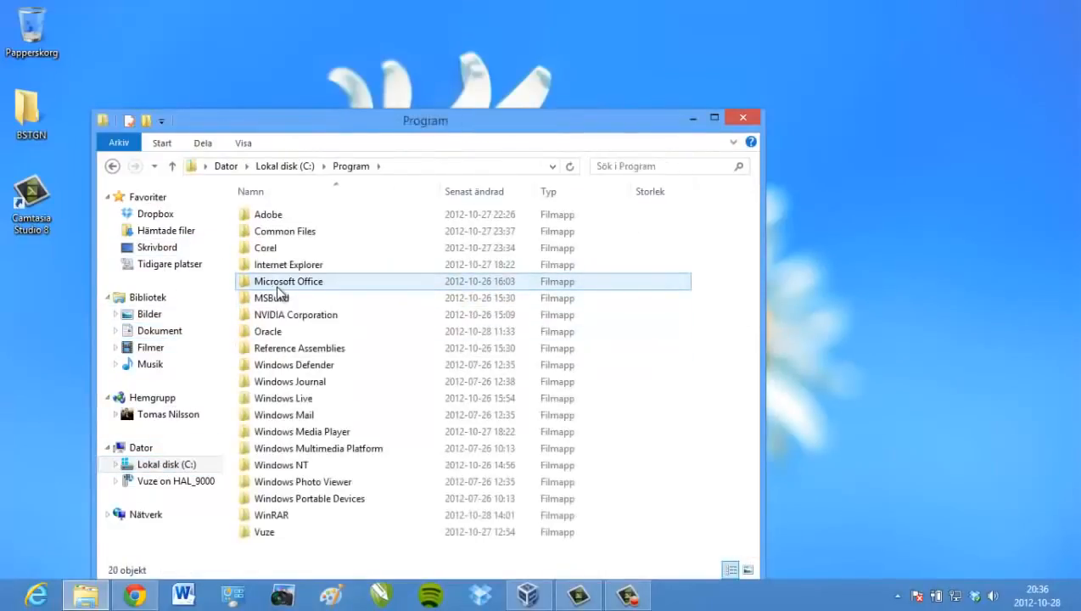
double_click(277, 331)
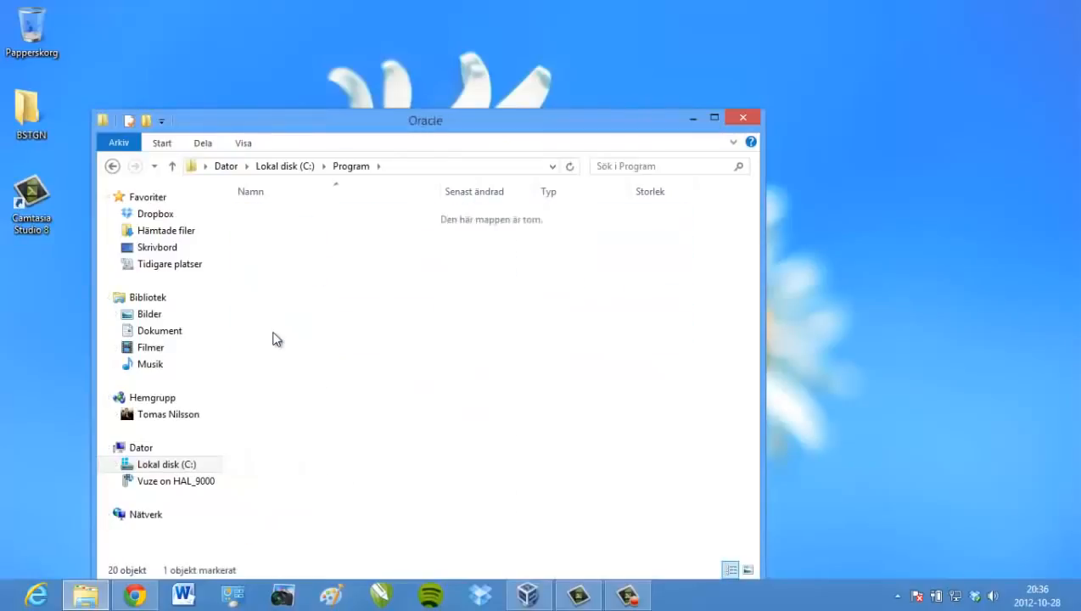
double_click(285, 222)
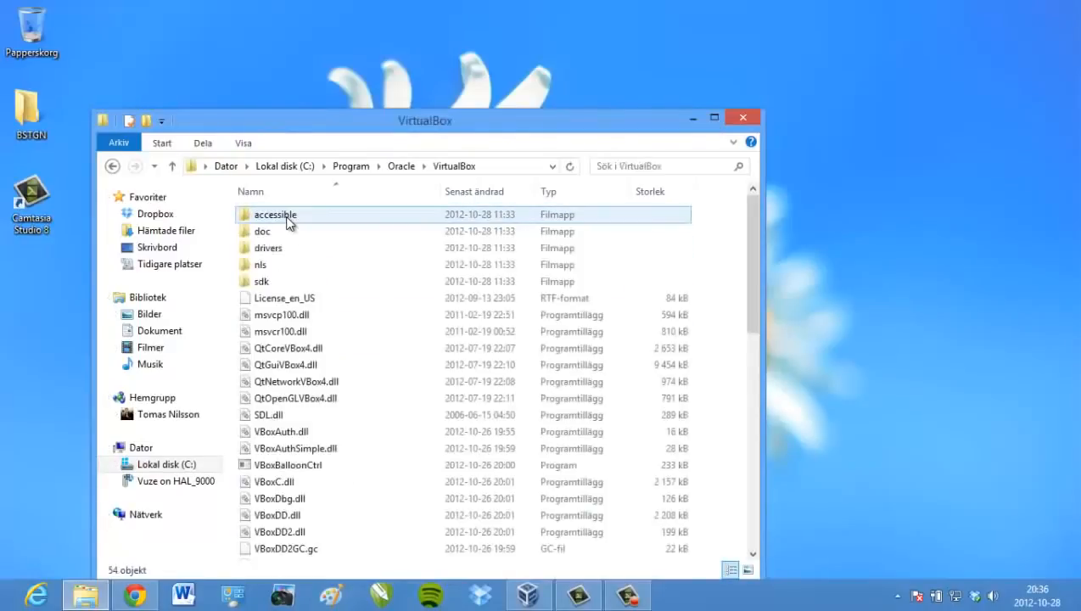
click(112, 165)
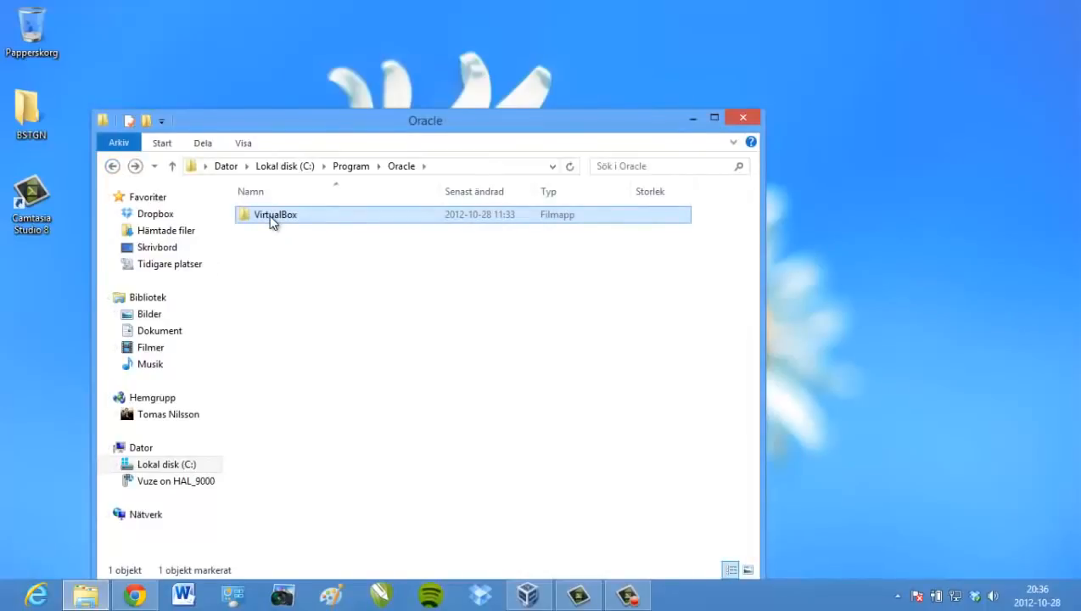
right_click(272, 222)
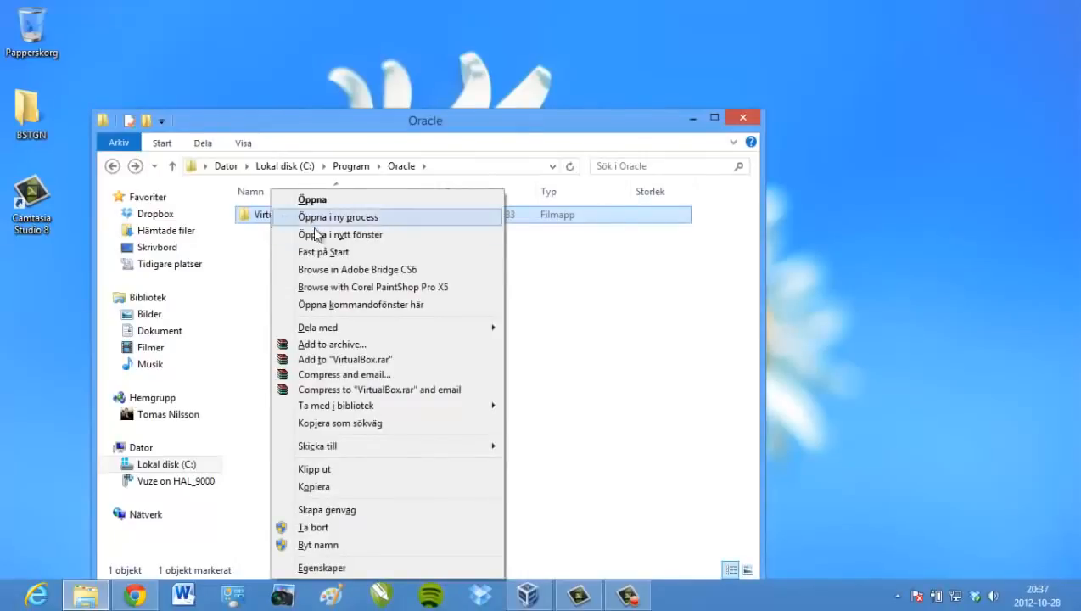
click(338, 305)
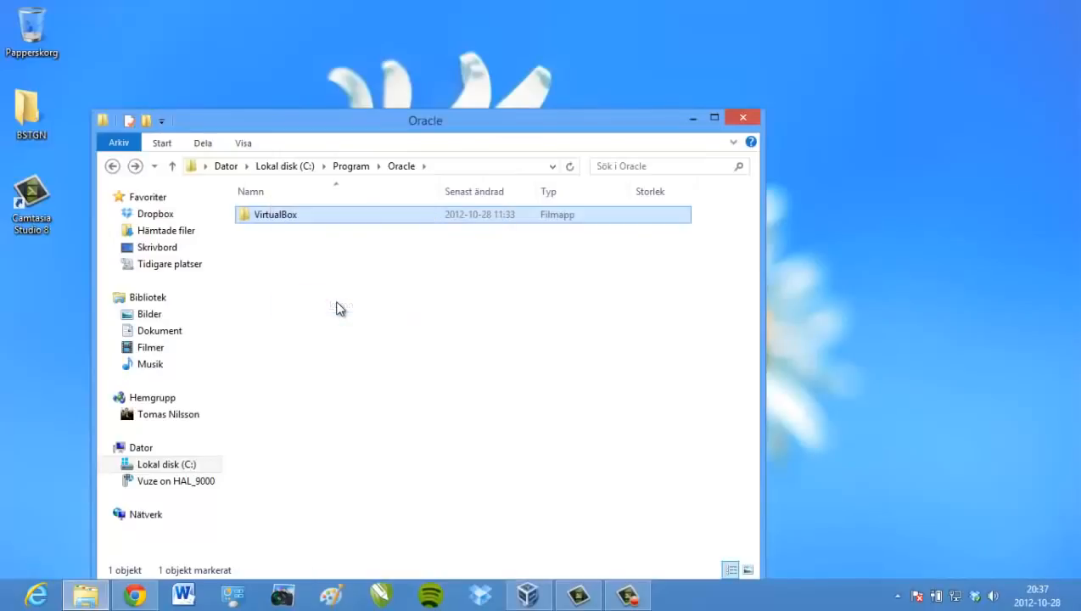
Reposition the console, type VBoxManage setextradata ", and check the VM name in VirtualBox Manager
drag(410, 48, 539, 83)
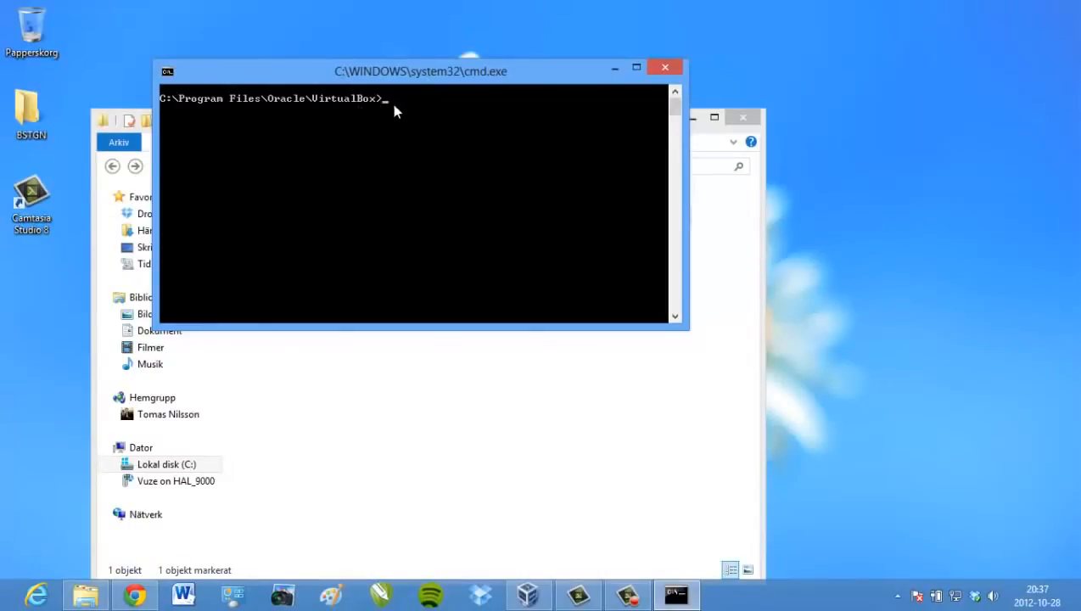
drag(398, 68, 406, 106)
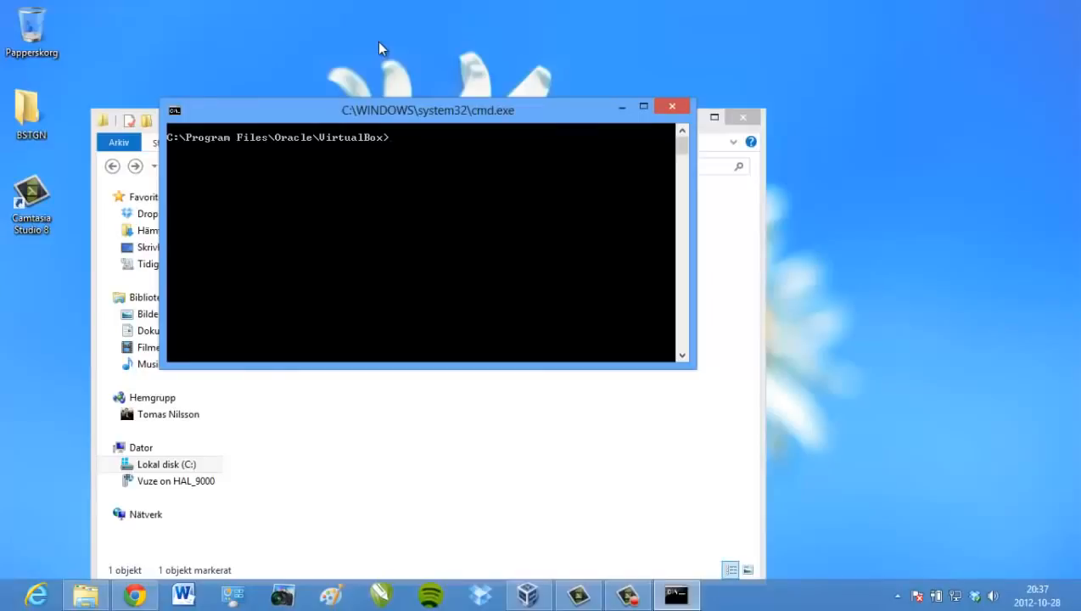
text(VBoxManage setextr)
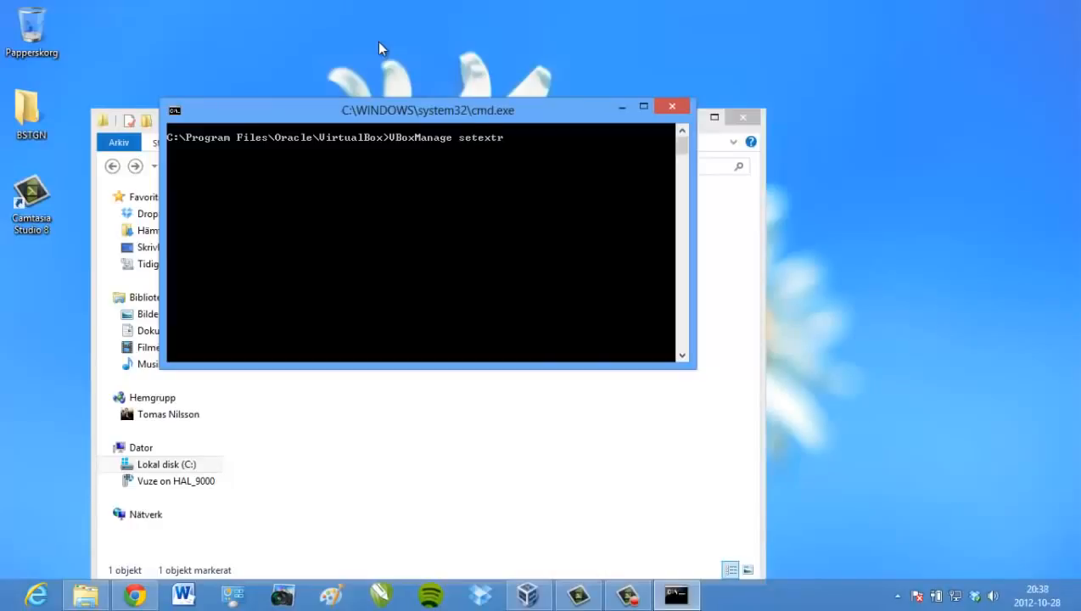
text(adata ")
click(526, 596)
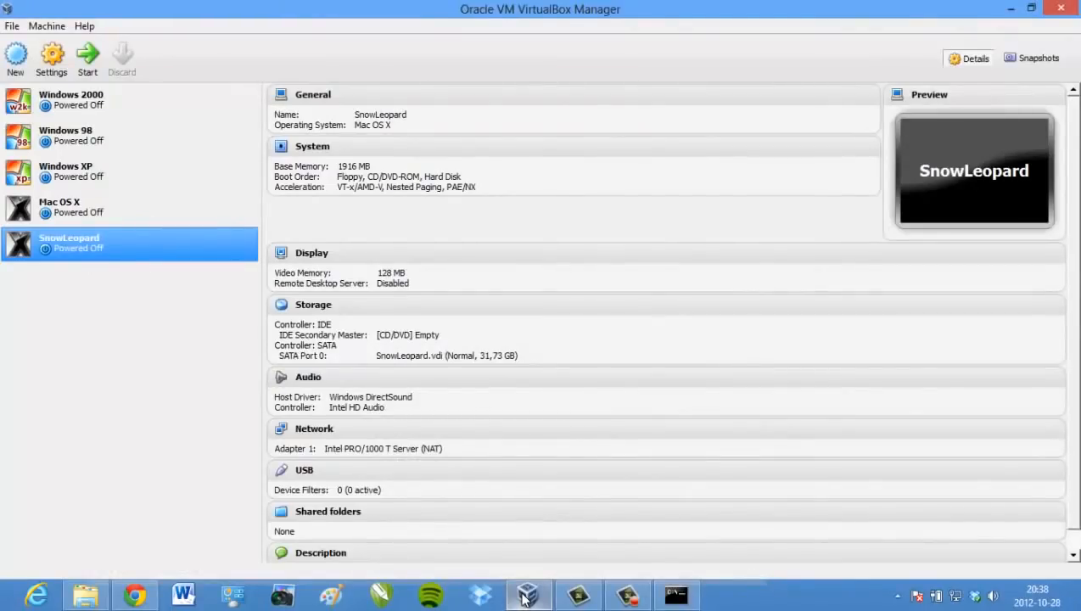
Run VBoxManage setextradata "SnowLeopard" "CustomVideoMode1" "1360x768x32" in the console
click(526, 597)
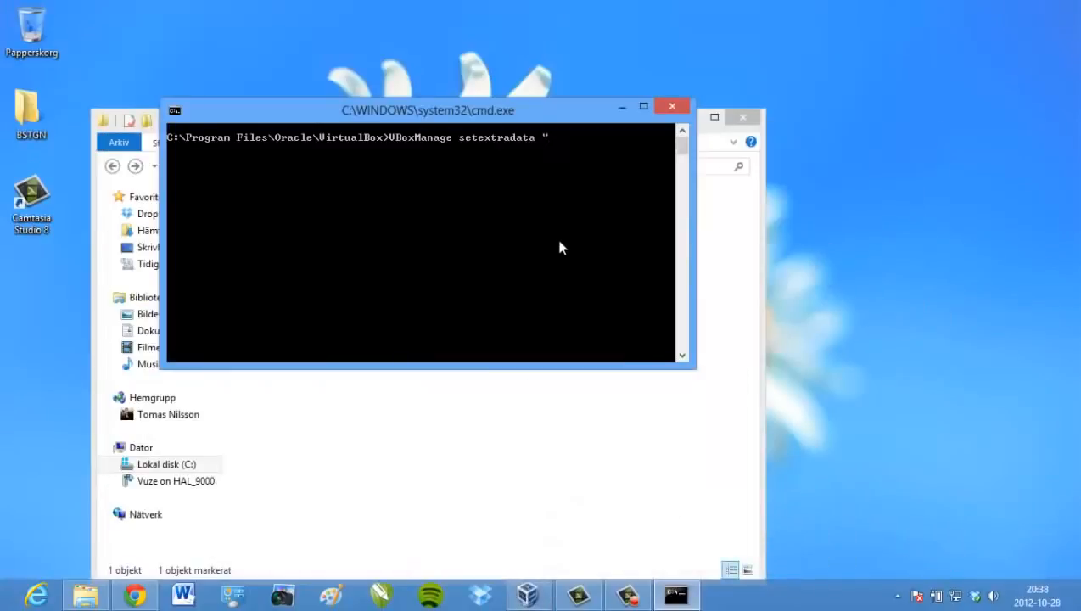
text(SnowLeopard" ")
text(Custom)
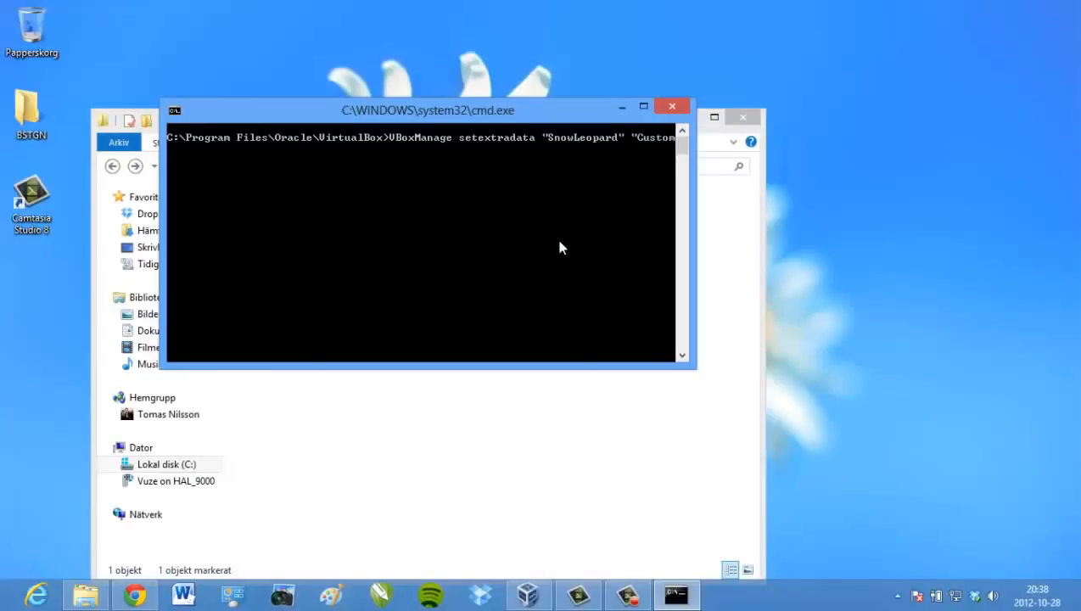
text(V)
text(ideoMode1)
text(")
text(1360)
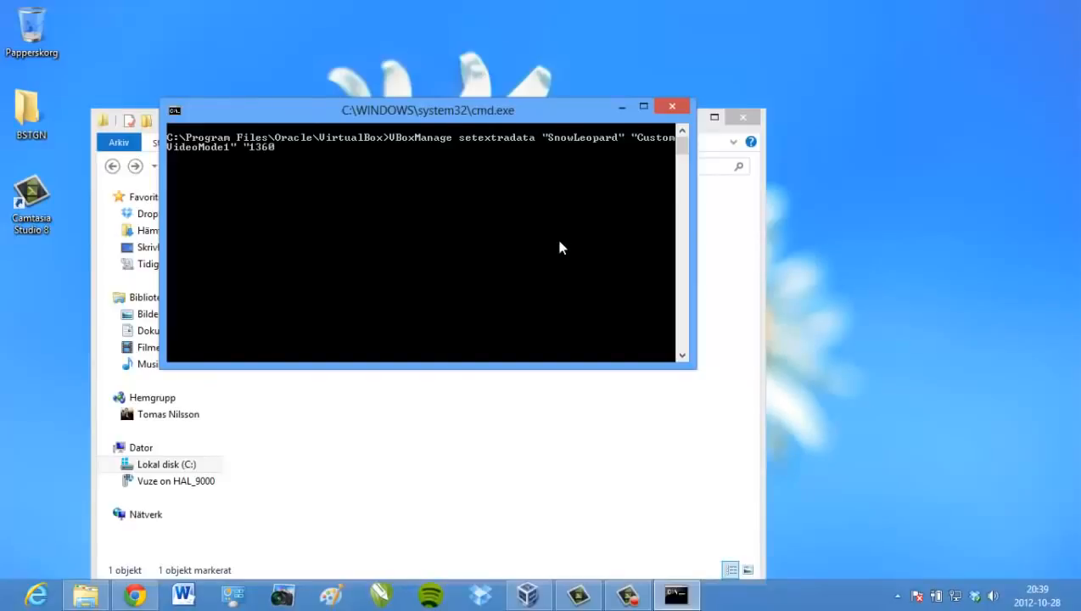
text(x768x32")
key(Return)
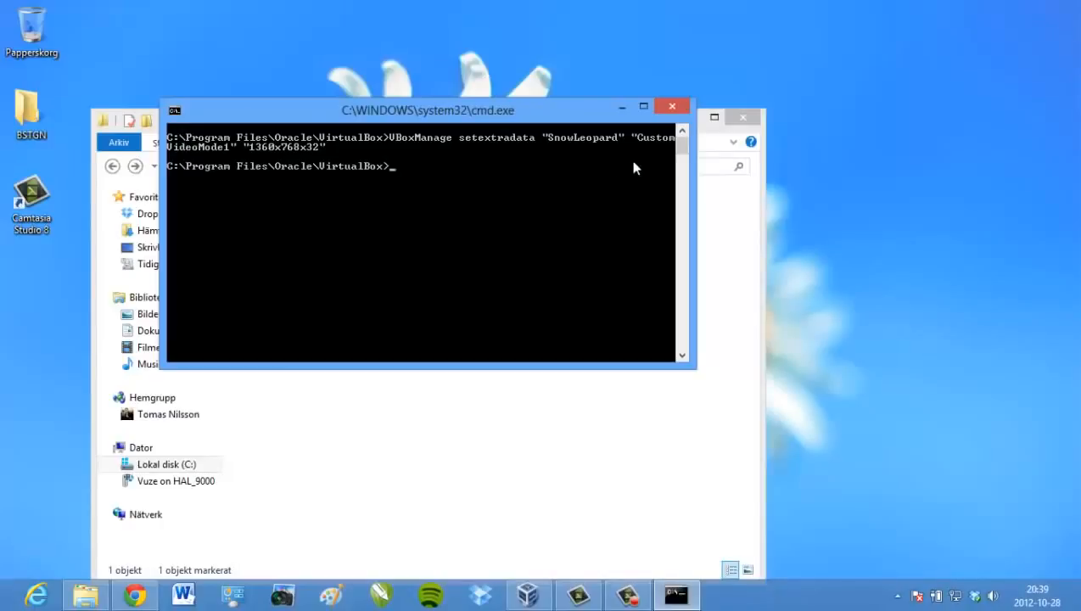
Close the command window and browse to C:\Användare\<user>\VirtualBox VMs\SnowLeopard in Explorer
click(669, 109)
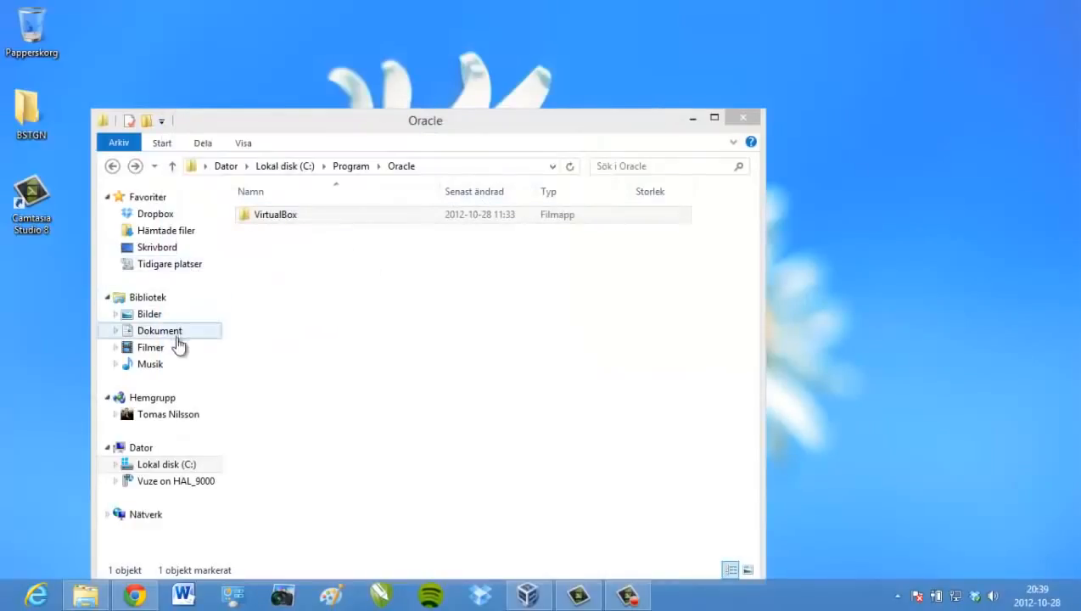
click(182, 466)
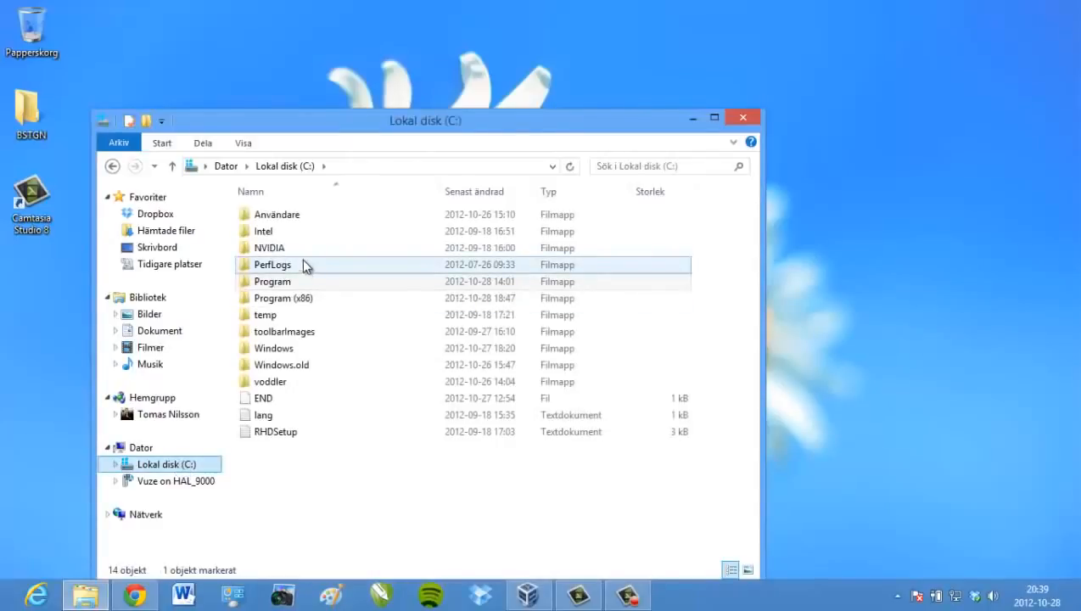
double_click(295, 219)
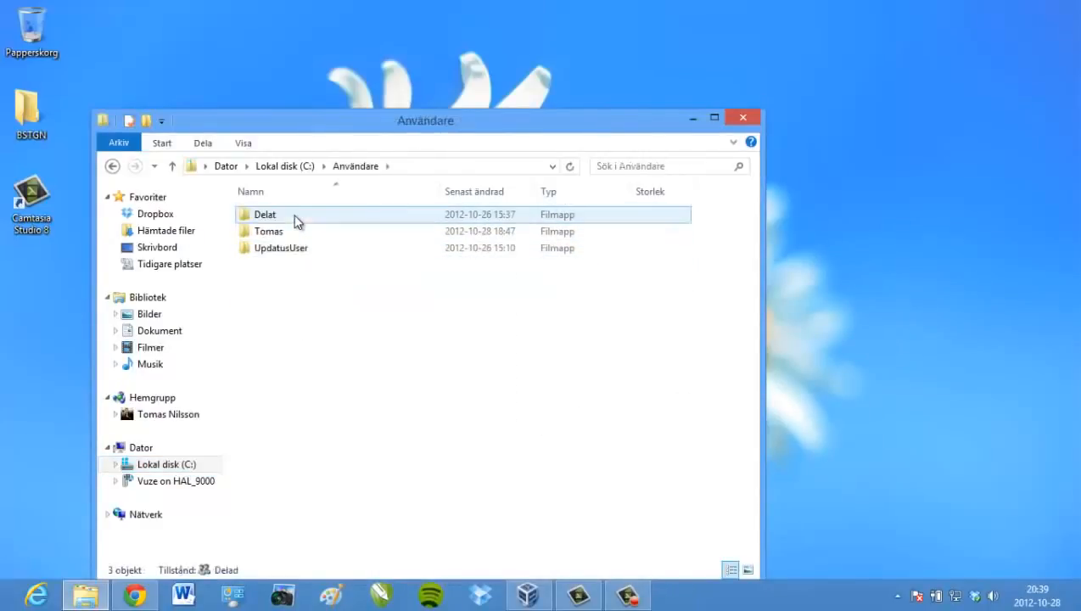
double_click(290, 230)
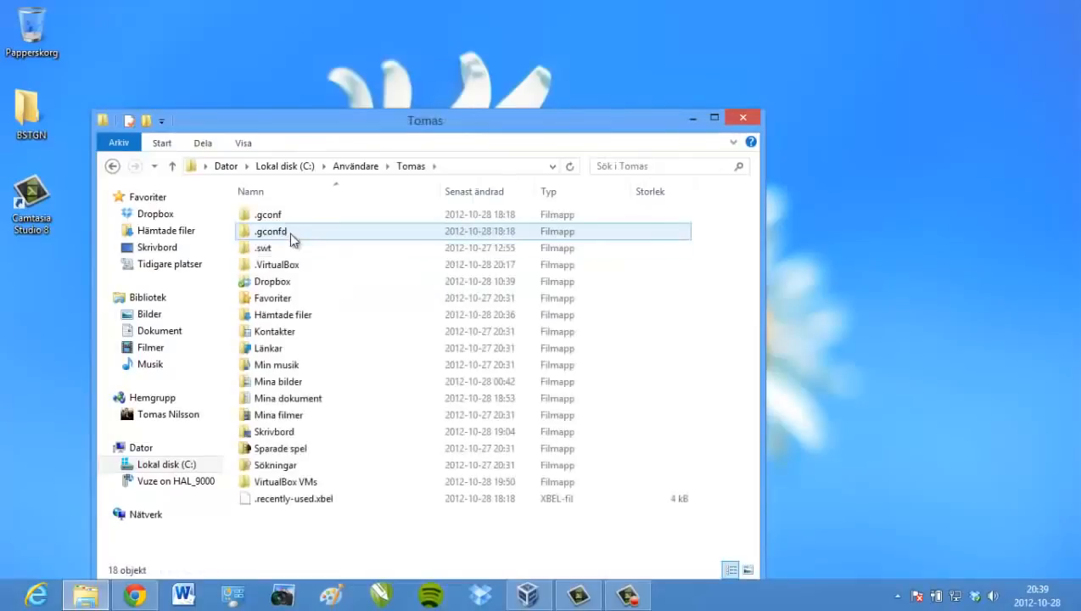
double_click(286, 481)
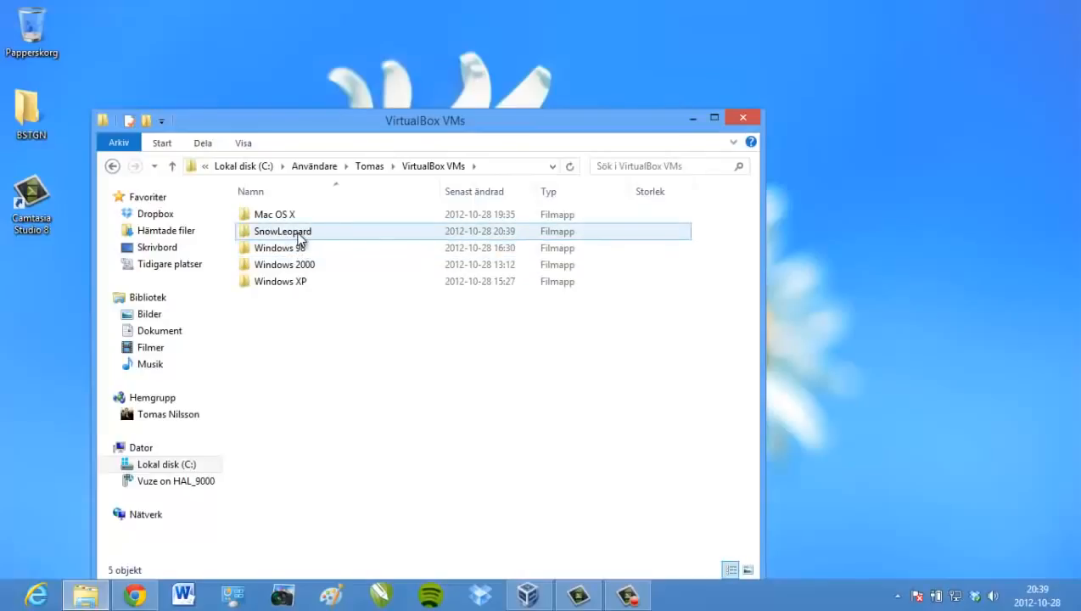
double_click(283, 231)
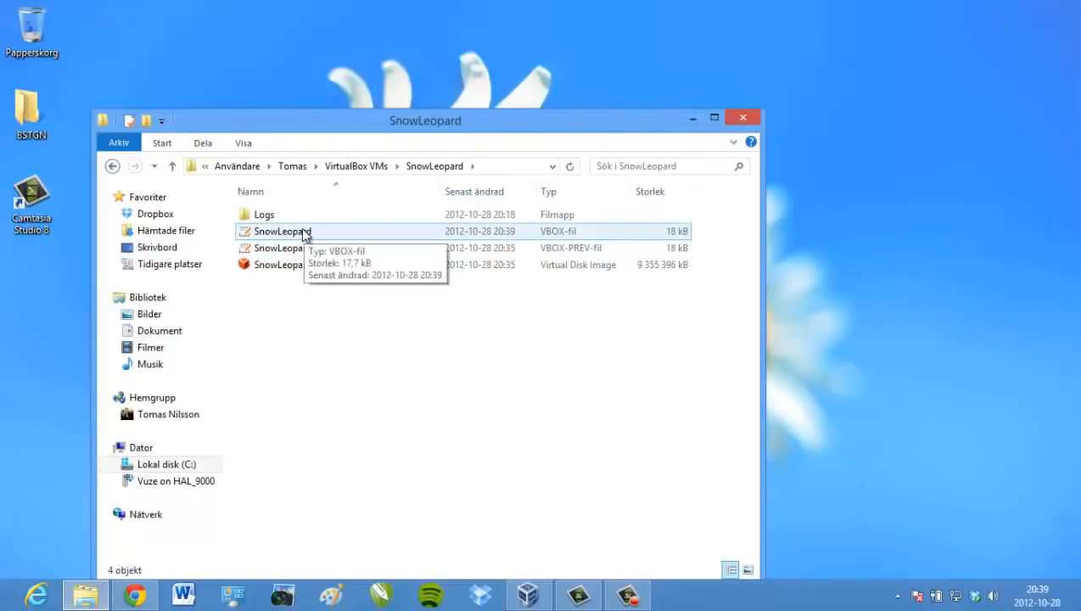
double_click(305, 232)
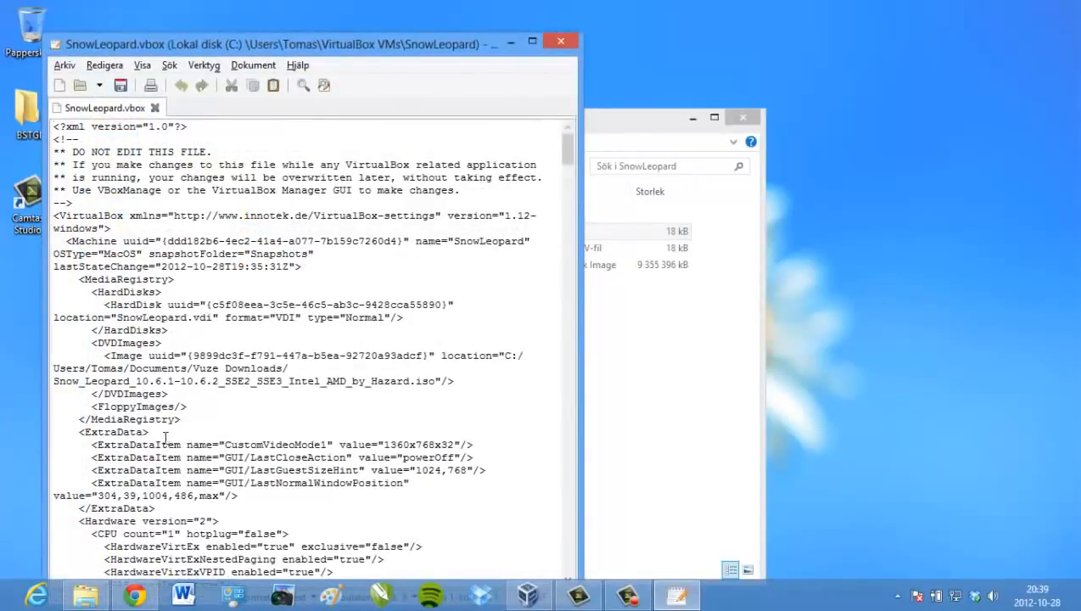
click(132, 444)
click(557, 43)
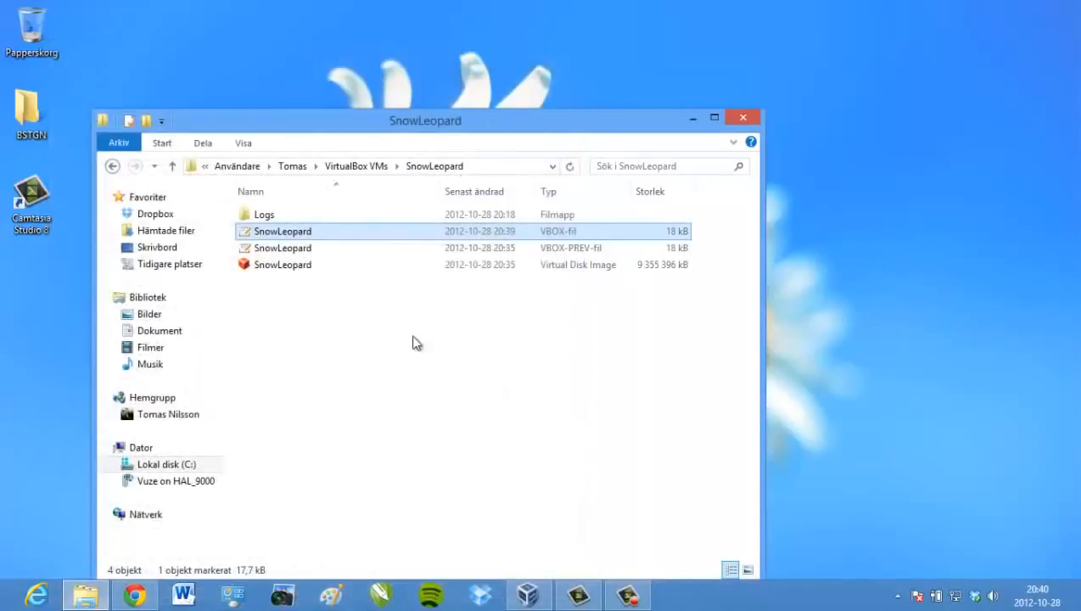
click(403, 369)
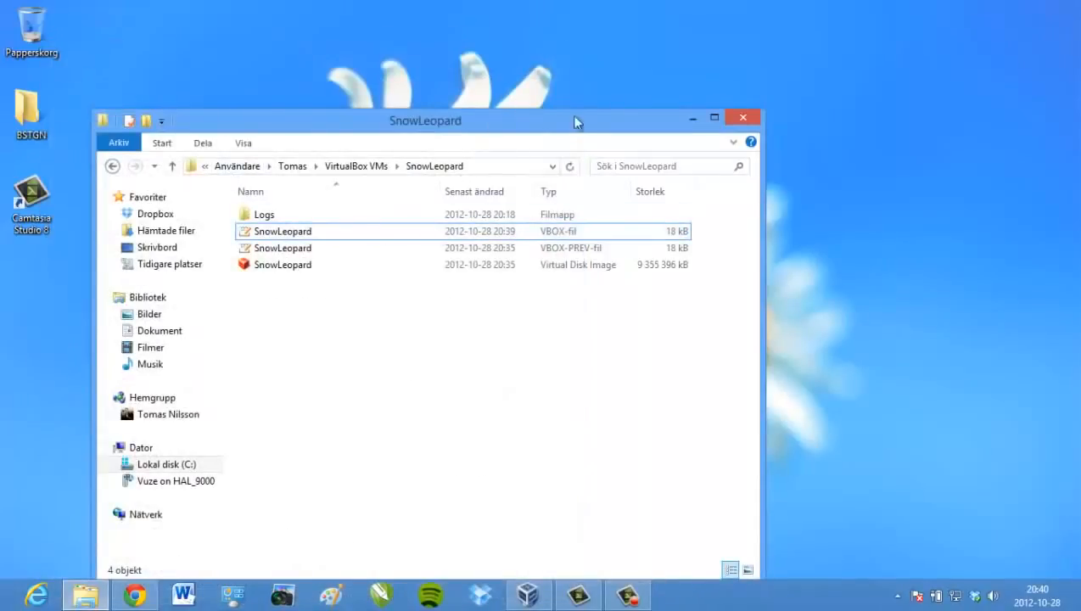
Close the folder window, then start the SnowLeopard VM from VirtualBox Manager in fullscreen
click(732, 120)
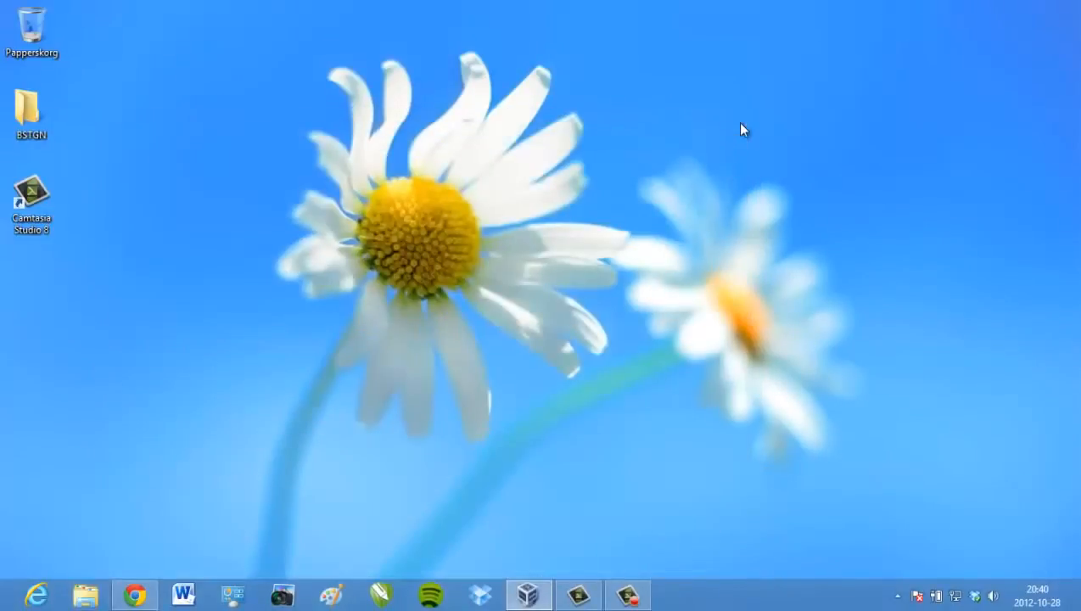
click(527, 598)
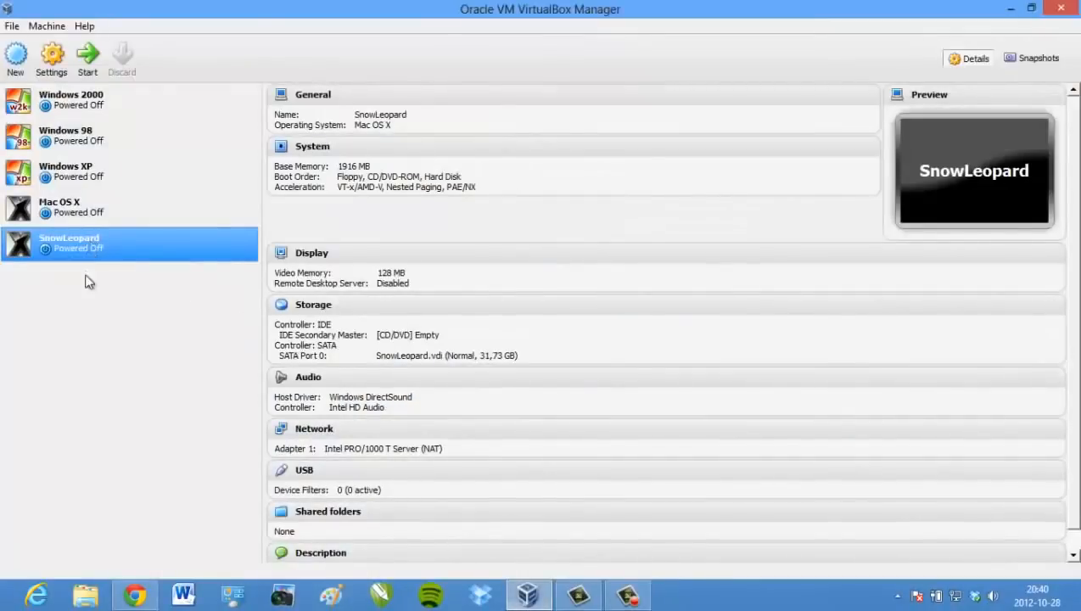
click(1061, 8)
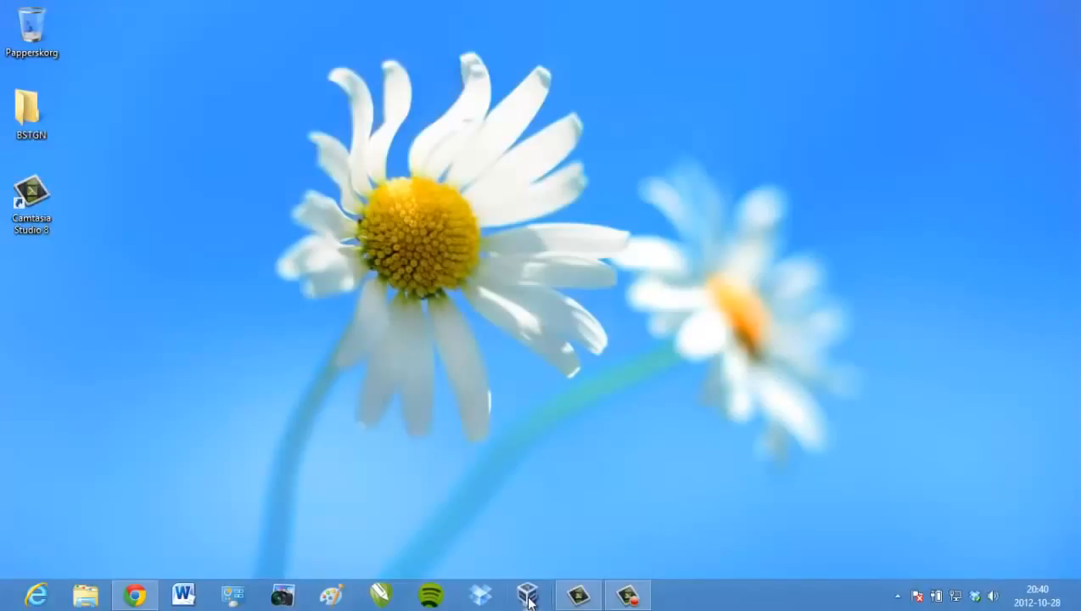
click(527, 594)
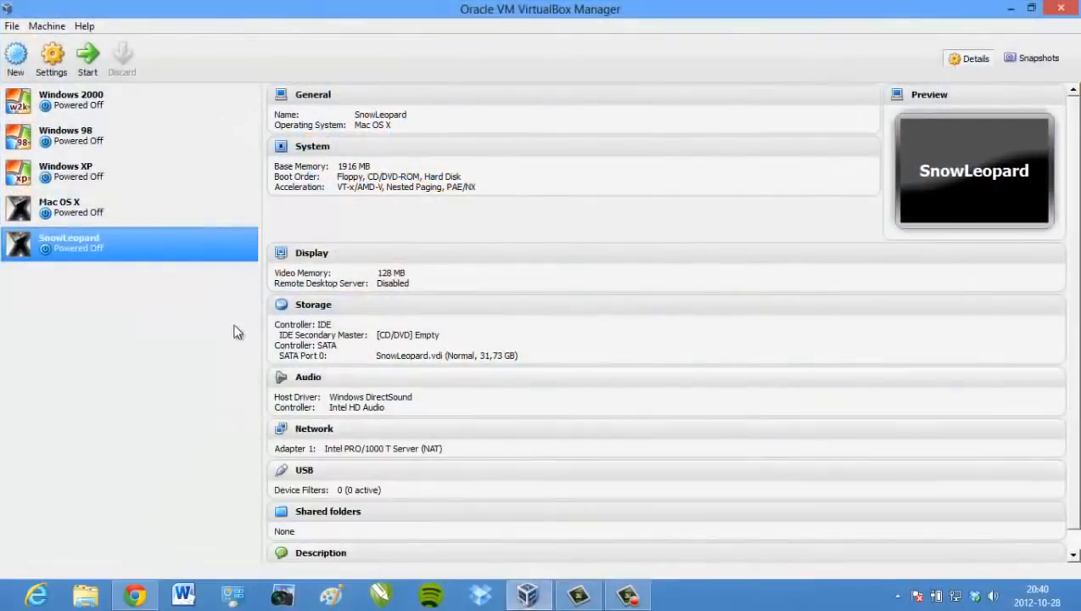
click(87, 55)
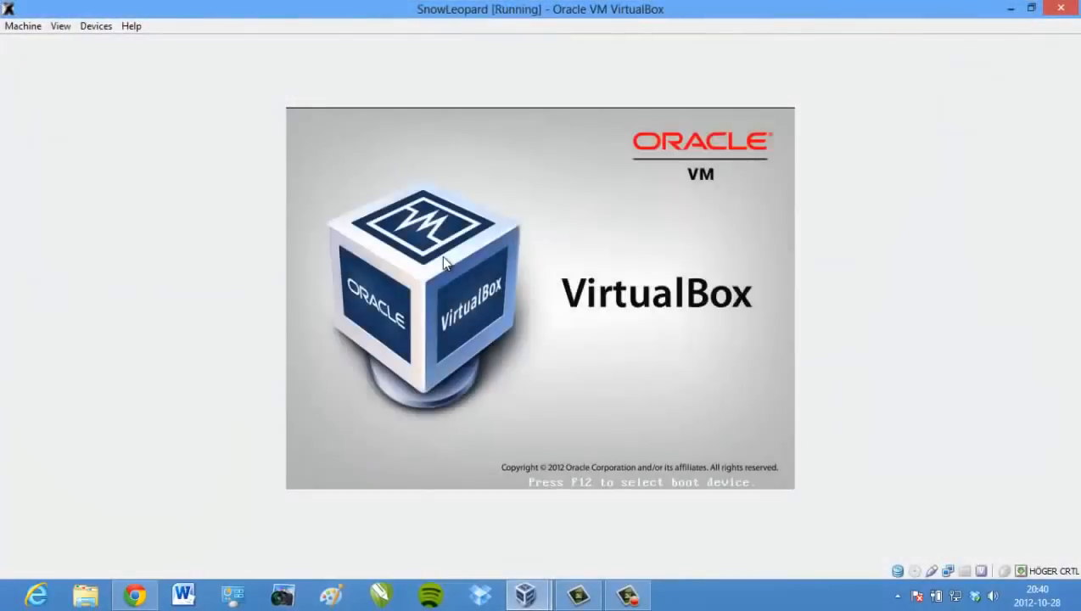
key(ctrl+f)
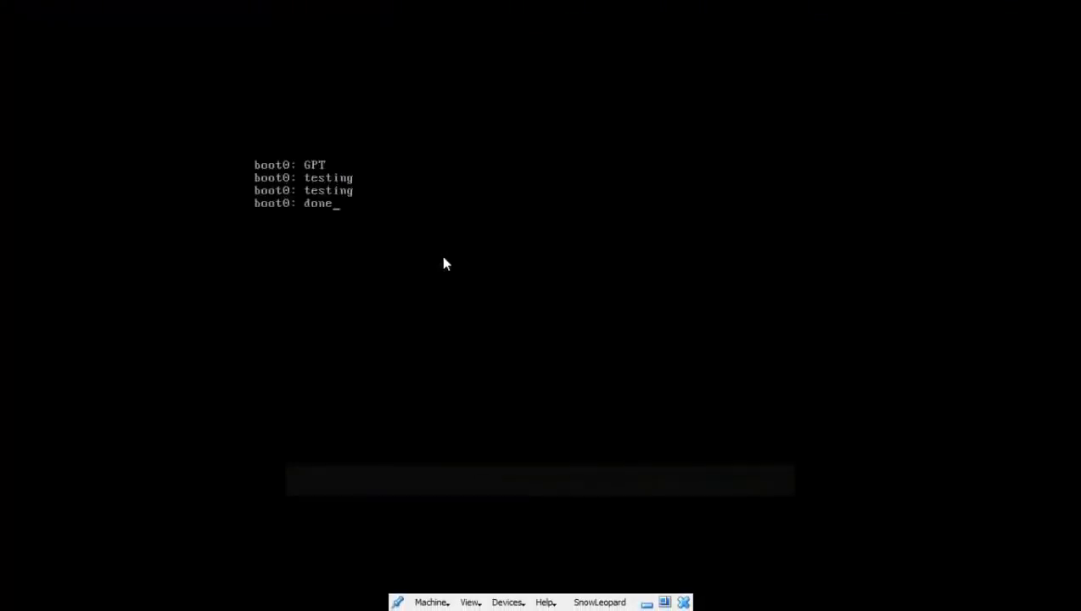